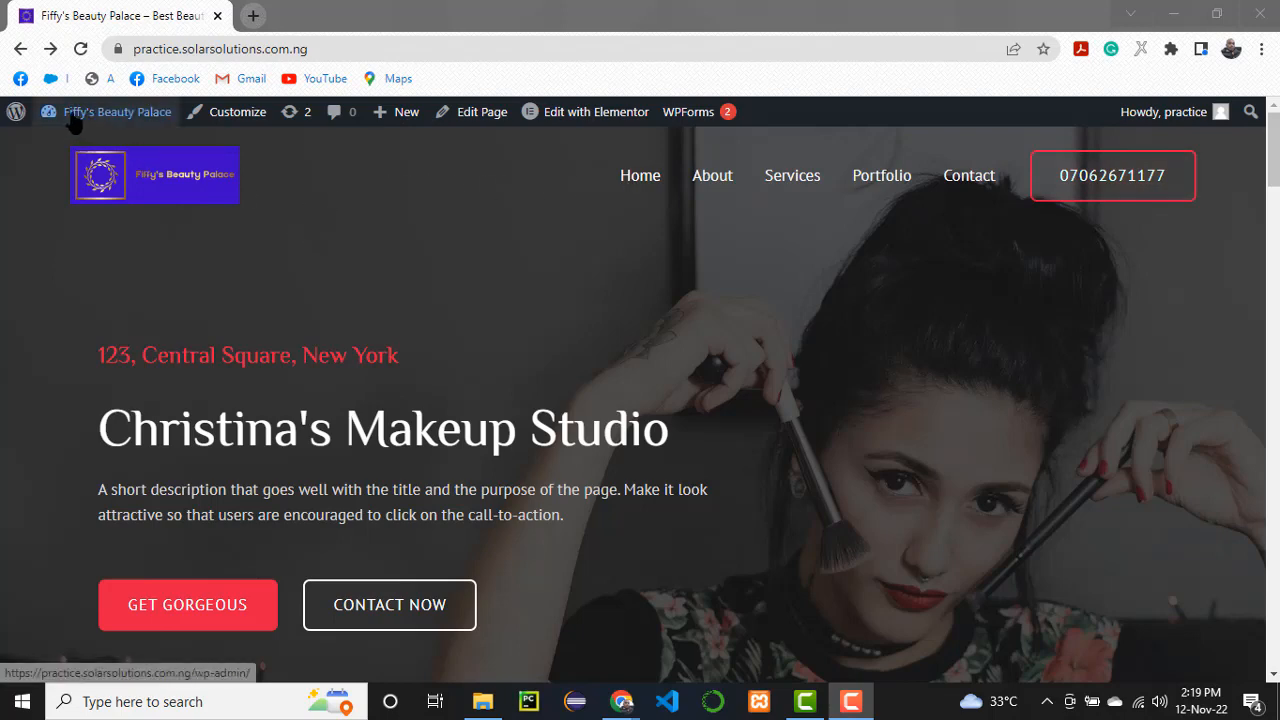
- Open the site's WordPress dashboard, and load practice.solarsolutions.com.ng in a new browser tab
mouse_move(46, 118)
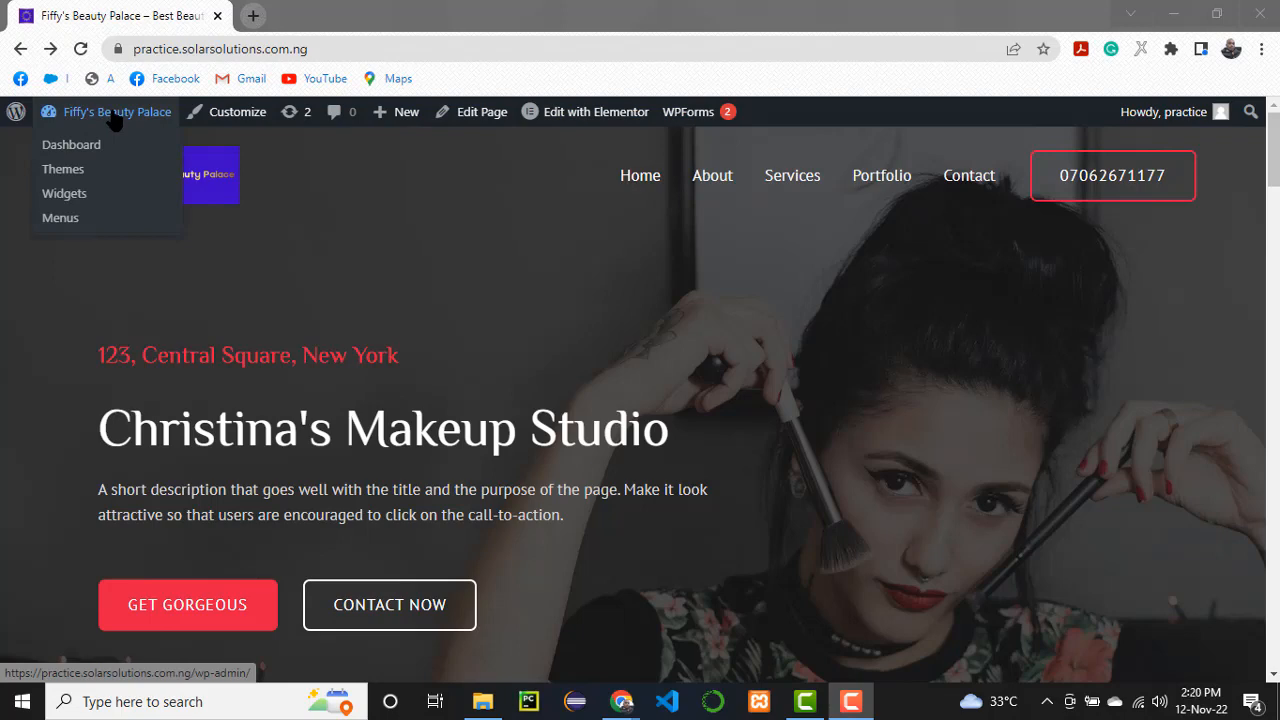
left_click(73, 148)
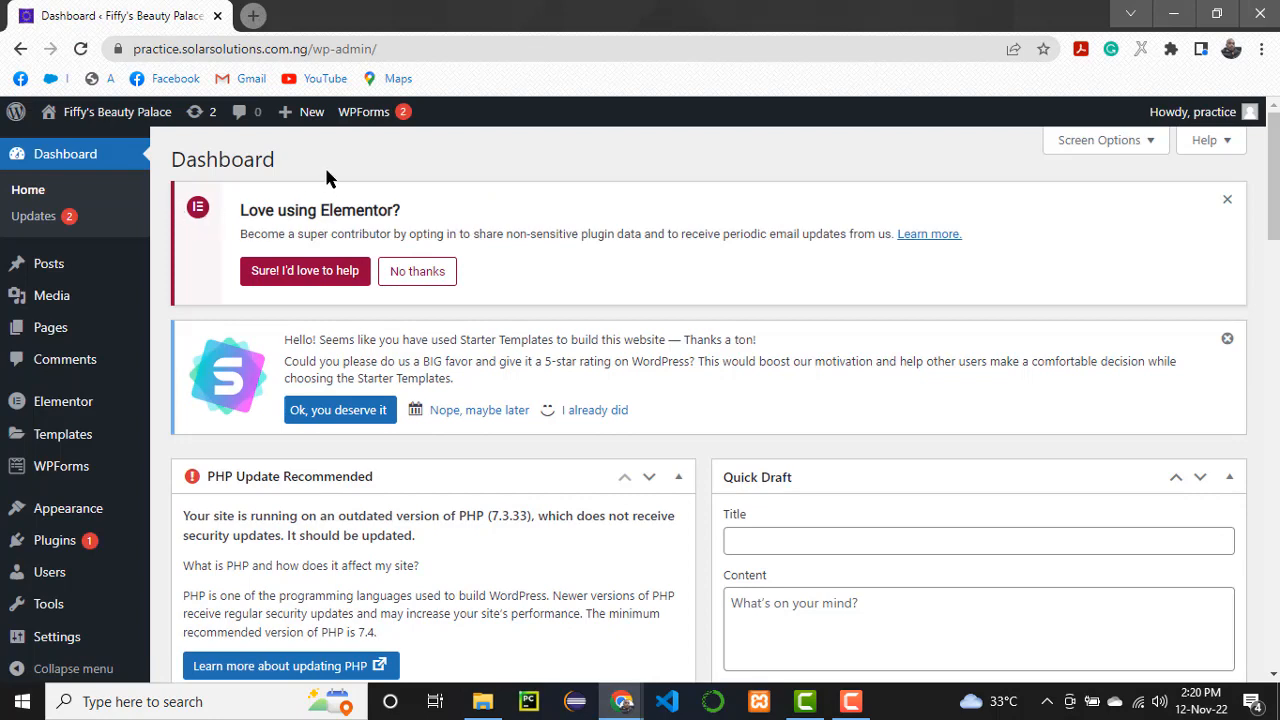
left_click(253, 15)
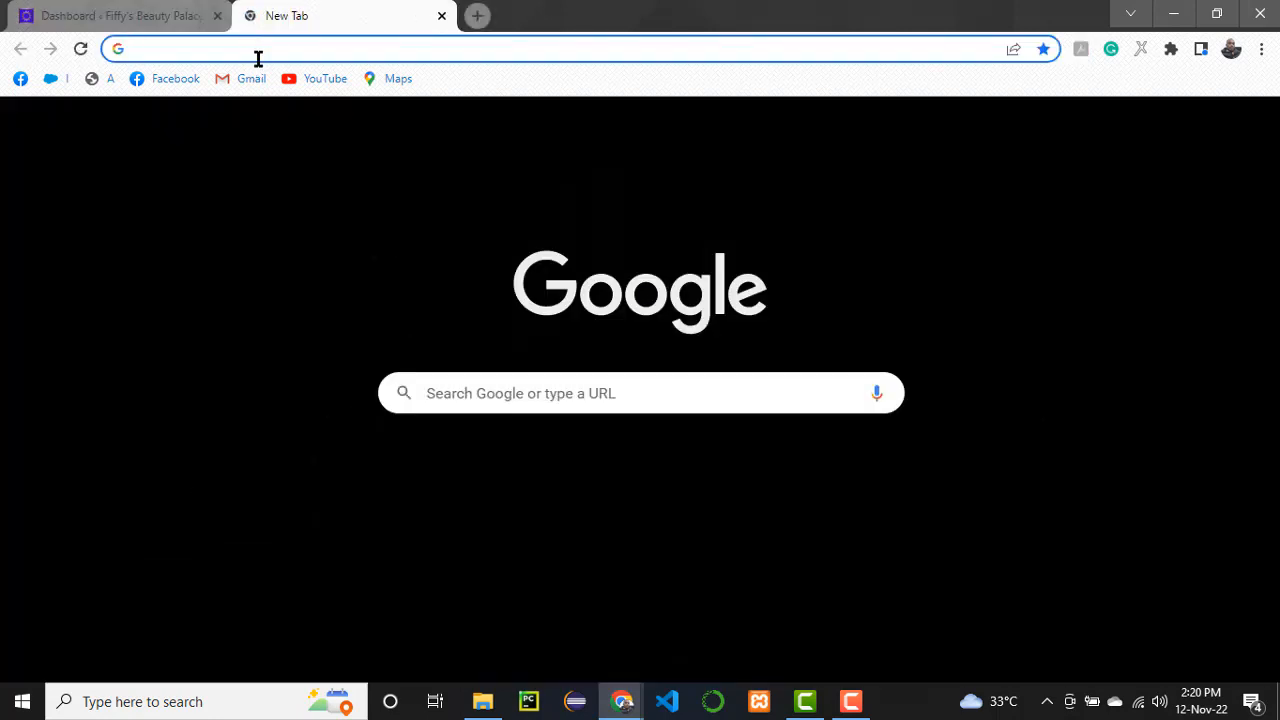
left_click(258, 59)
type("pr")
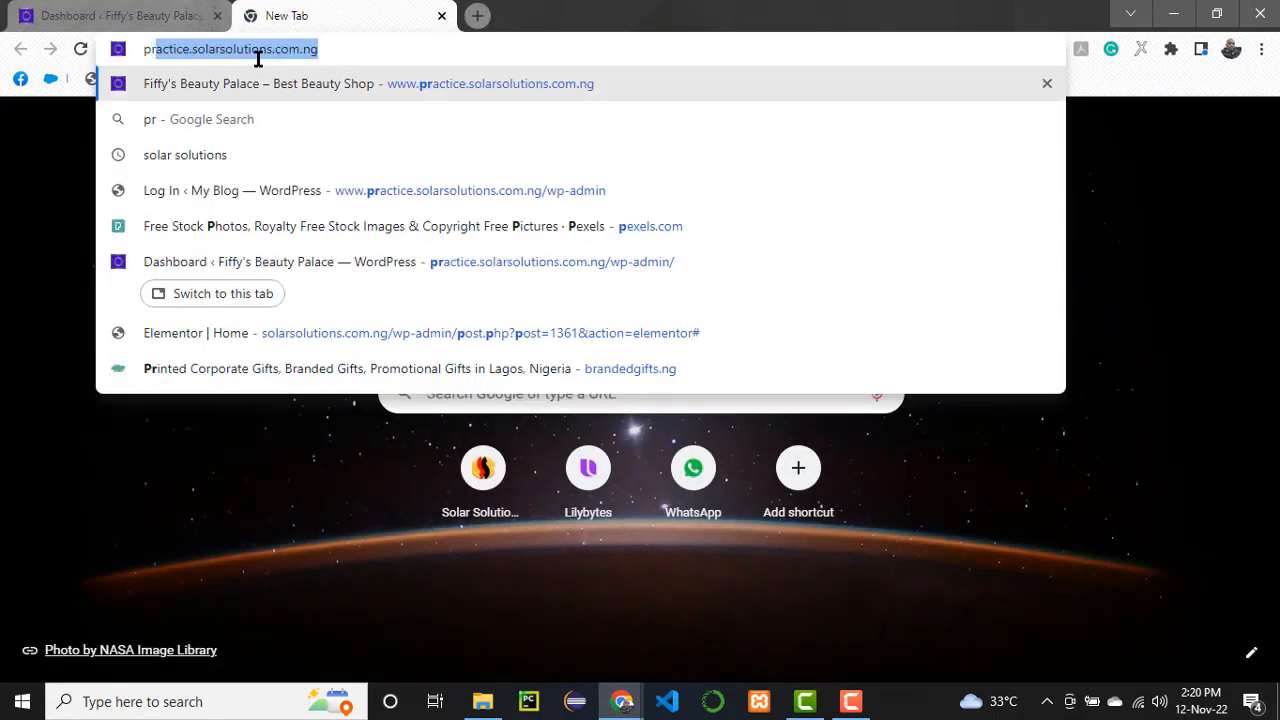
key("Return")
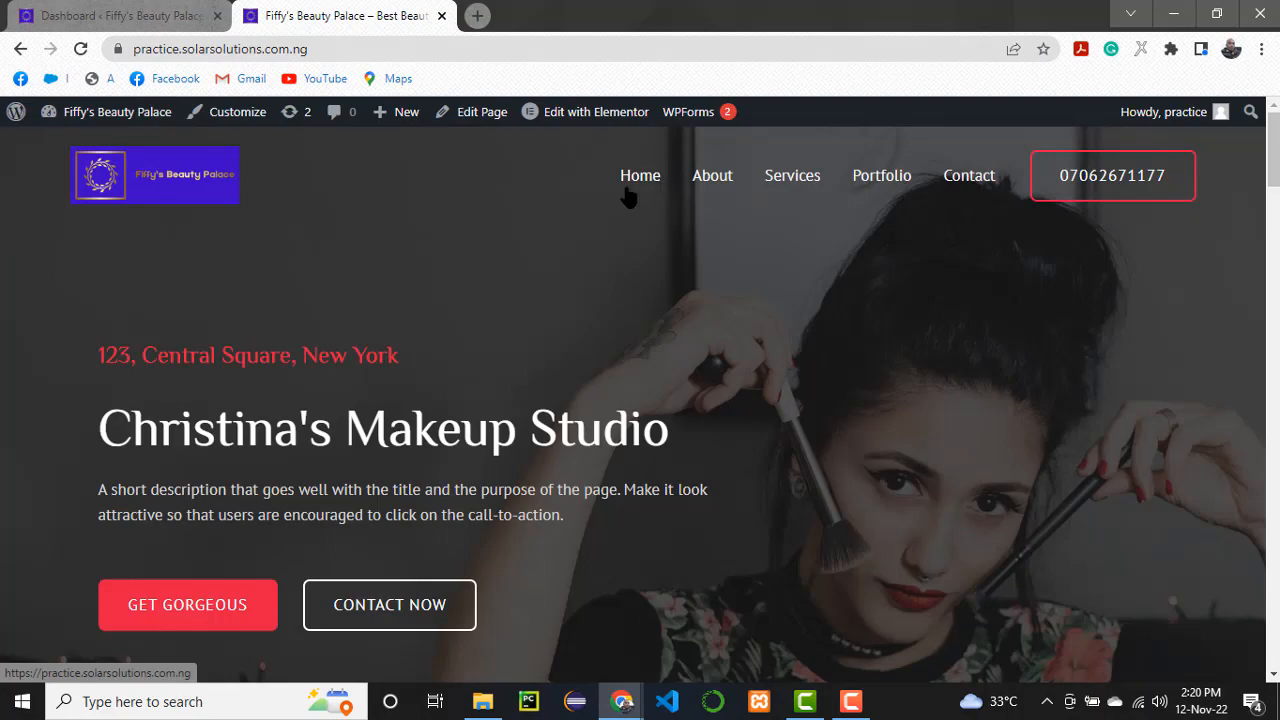
- Look through the live home page, from the hero banner to the service price lists
scroll(434, 350, "down", 5)
scroll(433, 352, "down", 20)
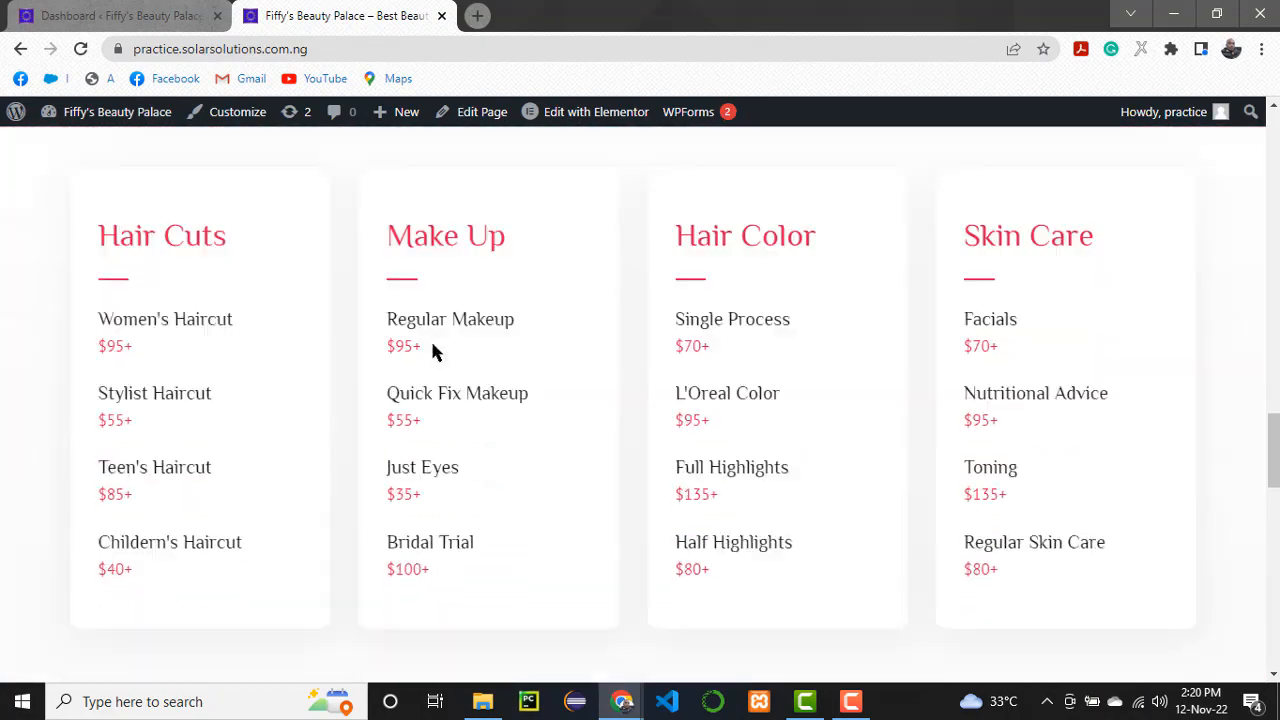
scroll(437, 352, "up", 20)
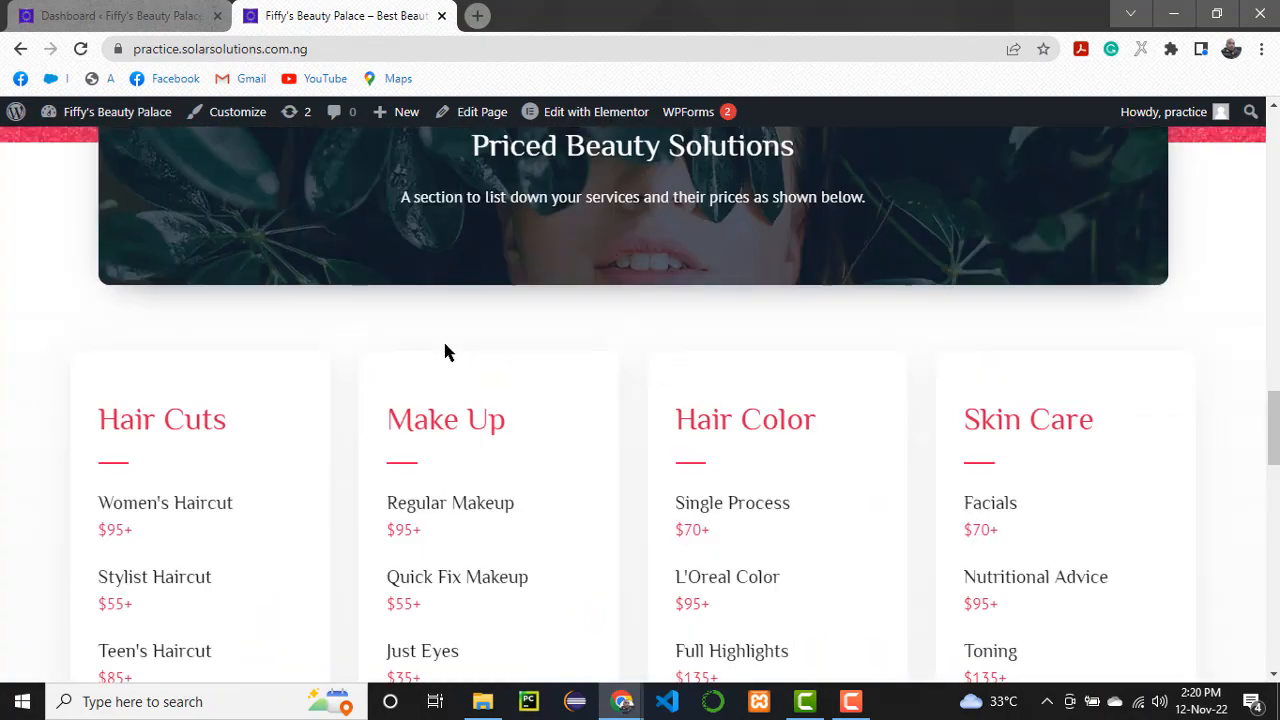
scroll(465, 335, "up", 1)
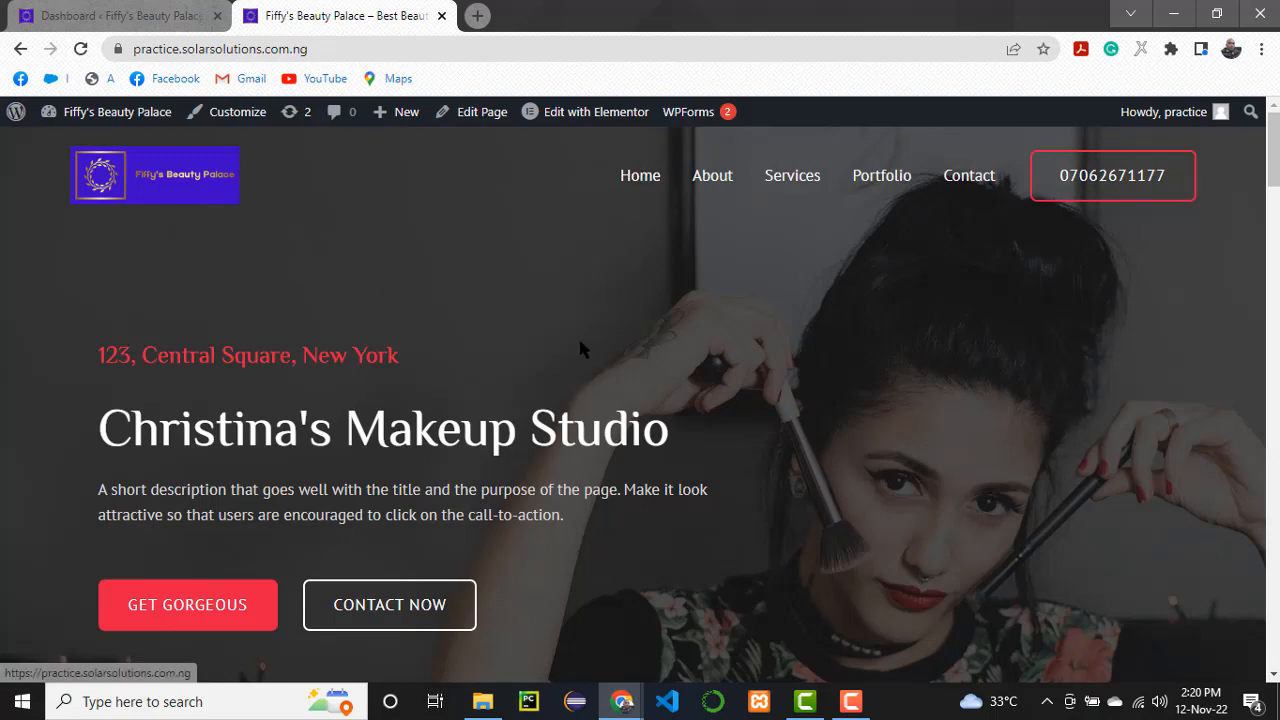
scroll(380, 340, "down", 10)
scroll(380, 340, "up", 6)
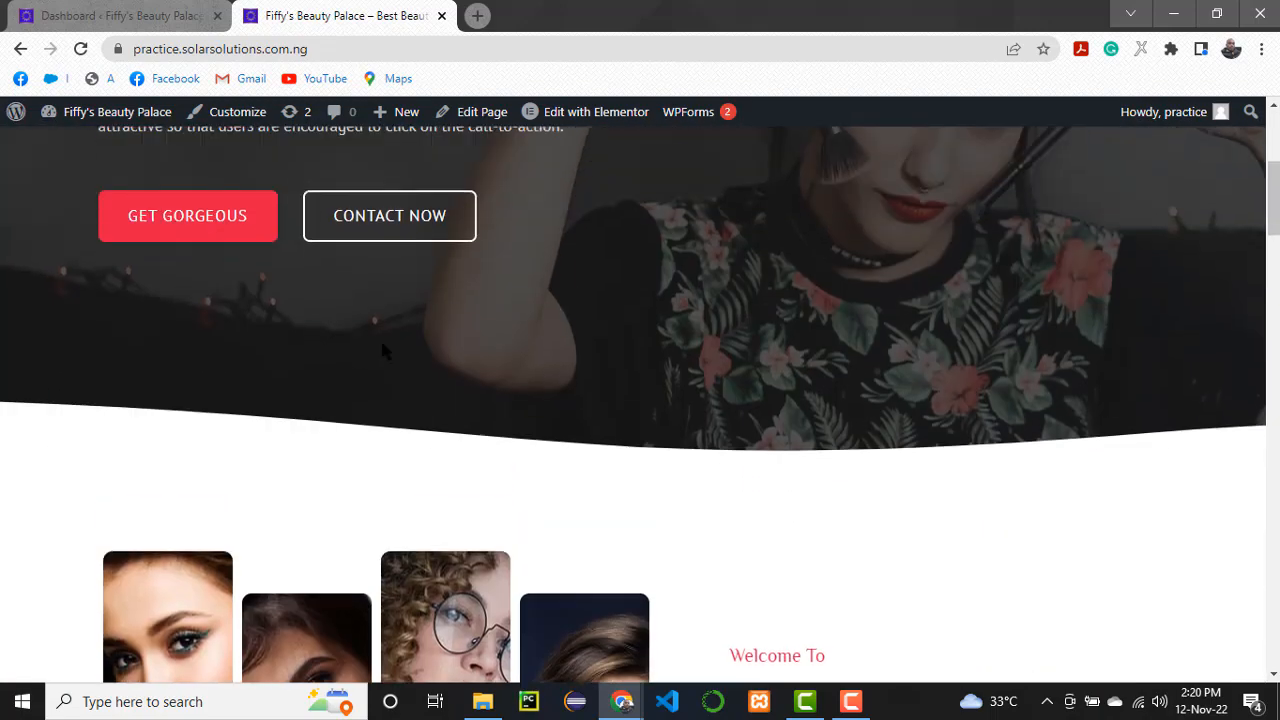
scroll(383, 350, "up", 4)
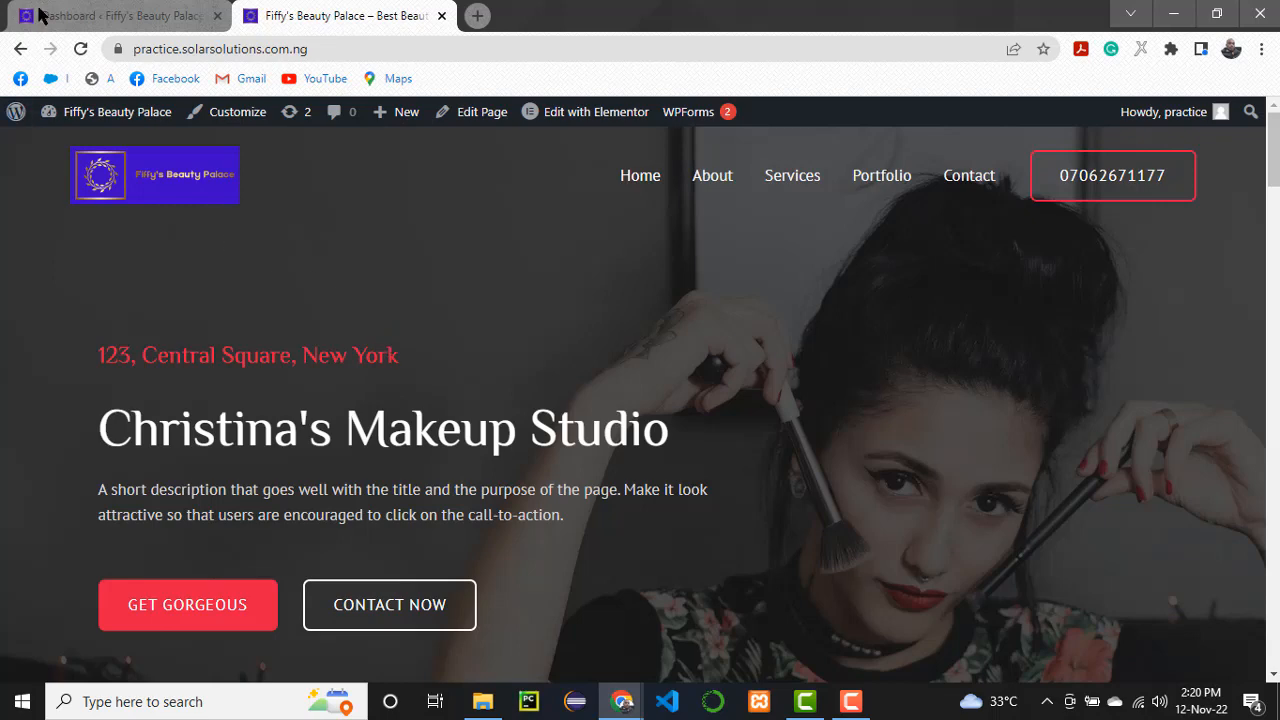
- Return to the WordPress dashboard and open the list of all pages
left_click(88, 20)
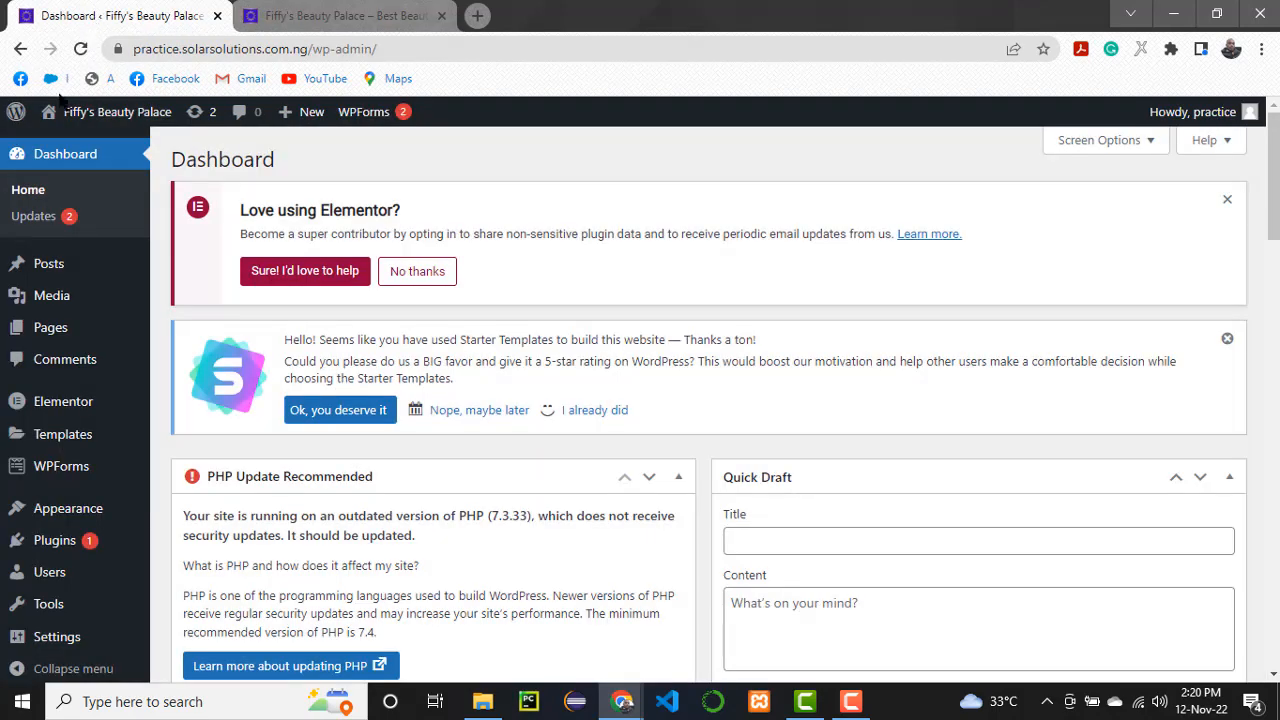
mouse_move(50, 333)
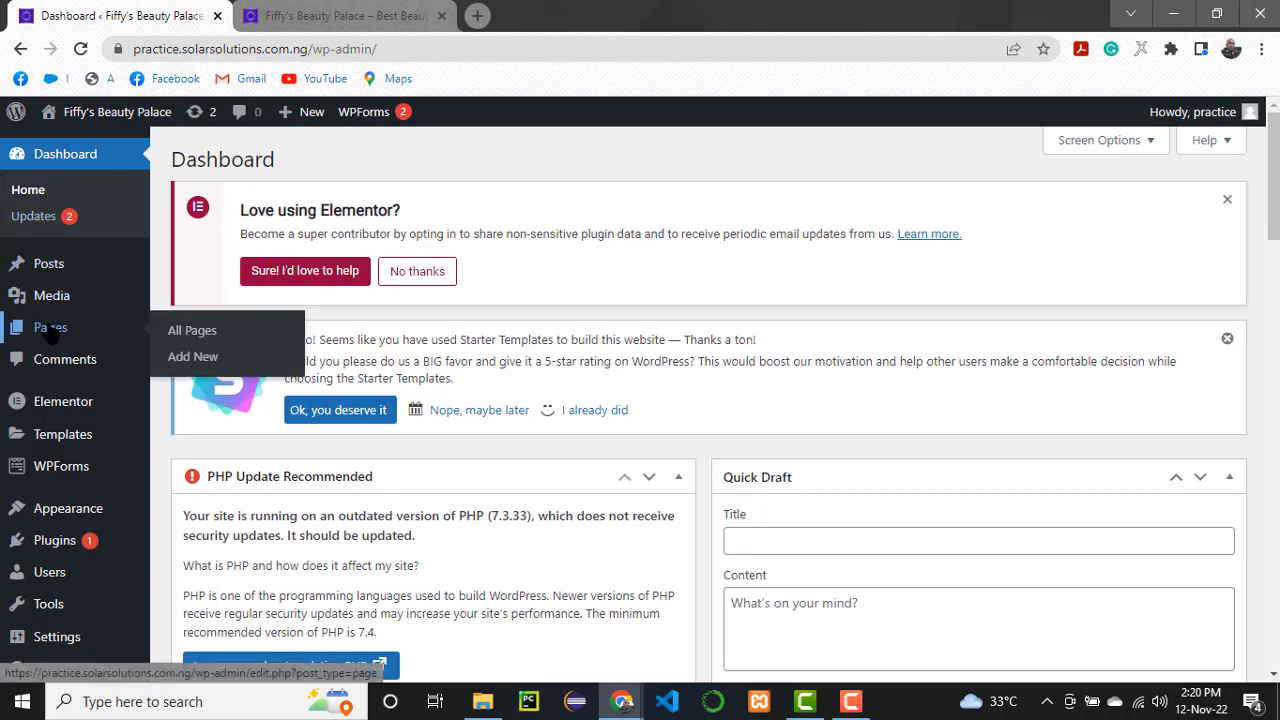
left_click(193, 331)
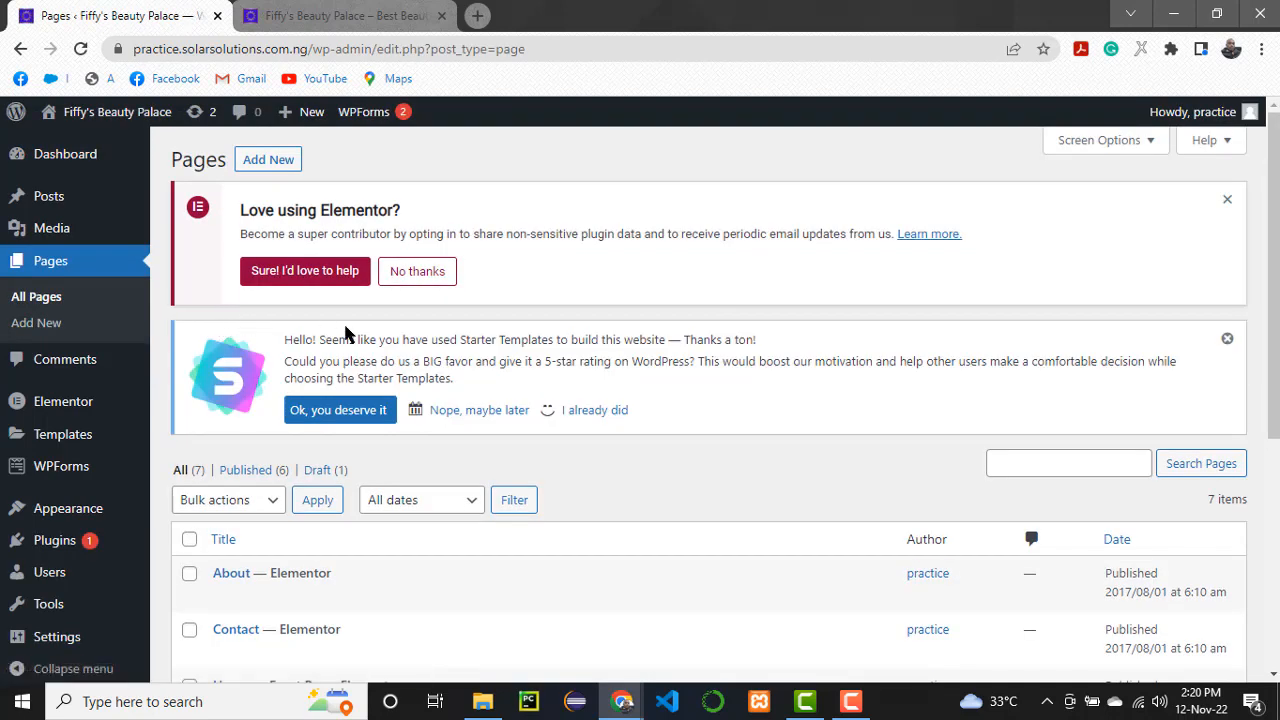
- Review the pages in the list, from About to Services, and the editing options offered for each
scroll(394, 445, "down", 4)
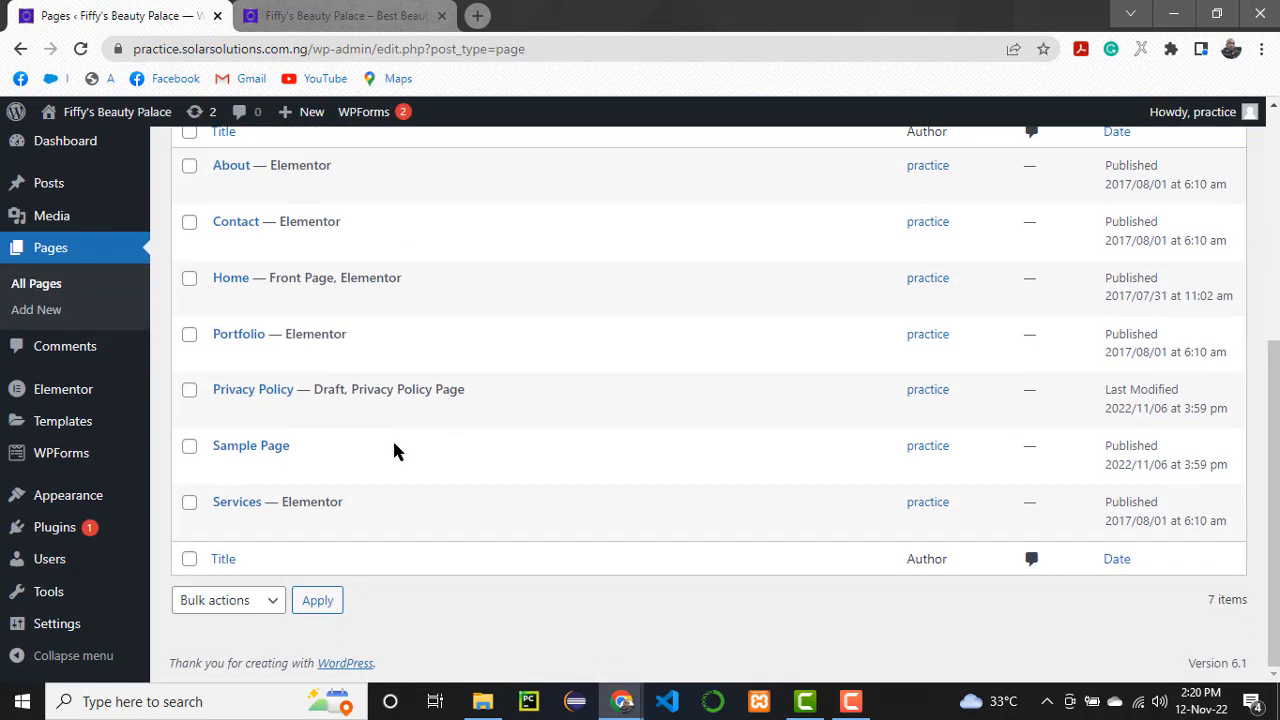
scroll(280, 277, "up", 2)
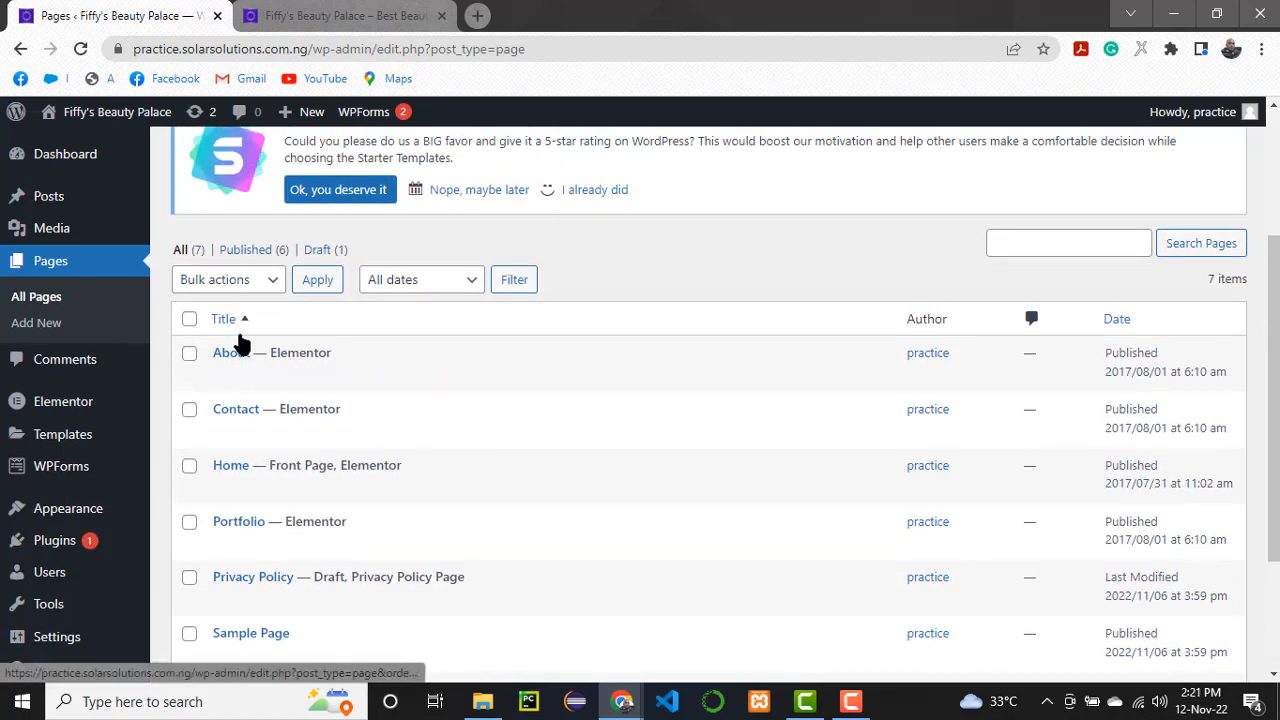
mouse_move(237, 368)
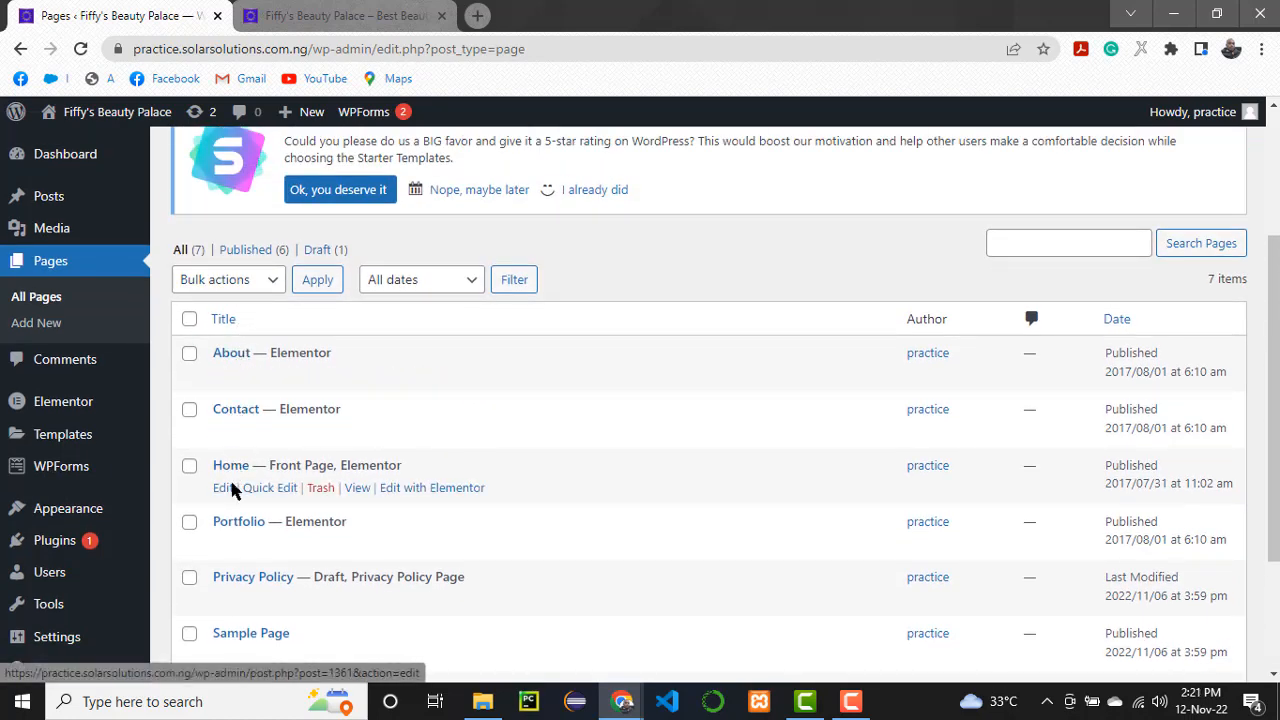
mouse_move(225, 536)
mouse_move(228, 628)
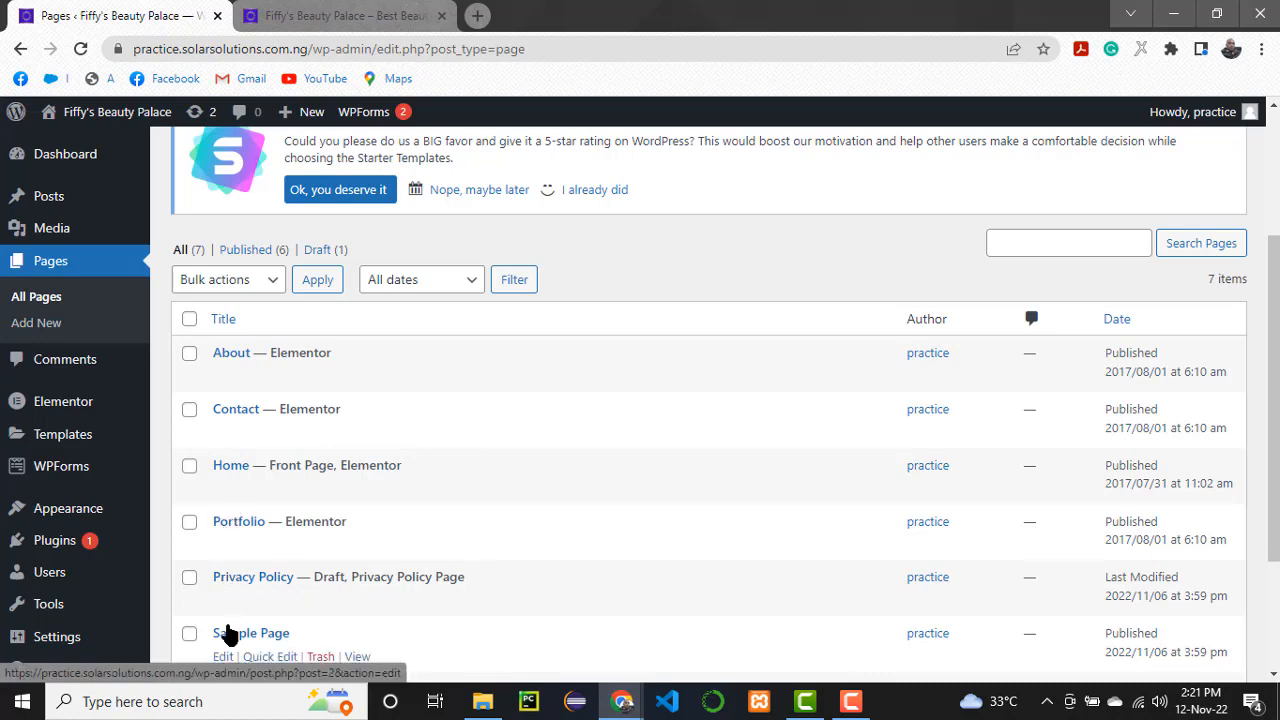
scroll(228, 635, "down", 2)
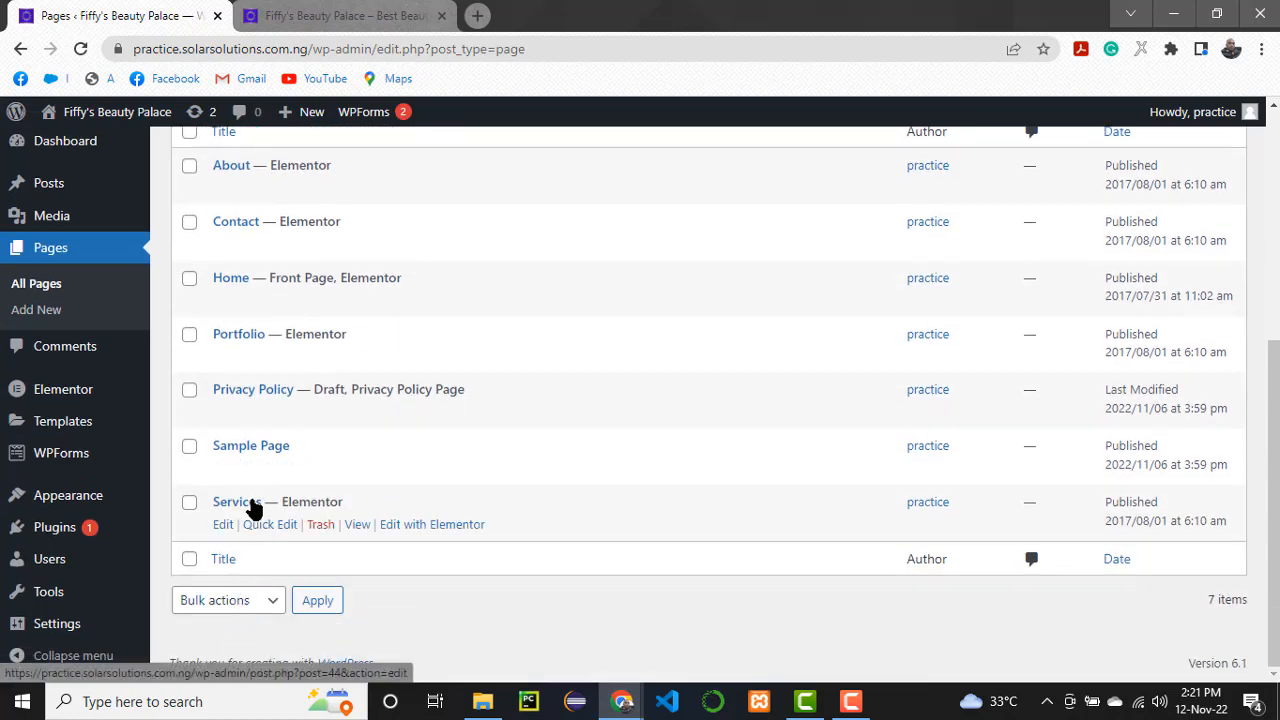
scroll(251, 506, "up", 1)
scroll(251, 508, "up", 4)
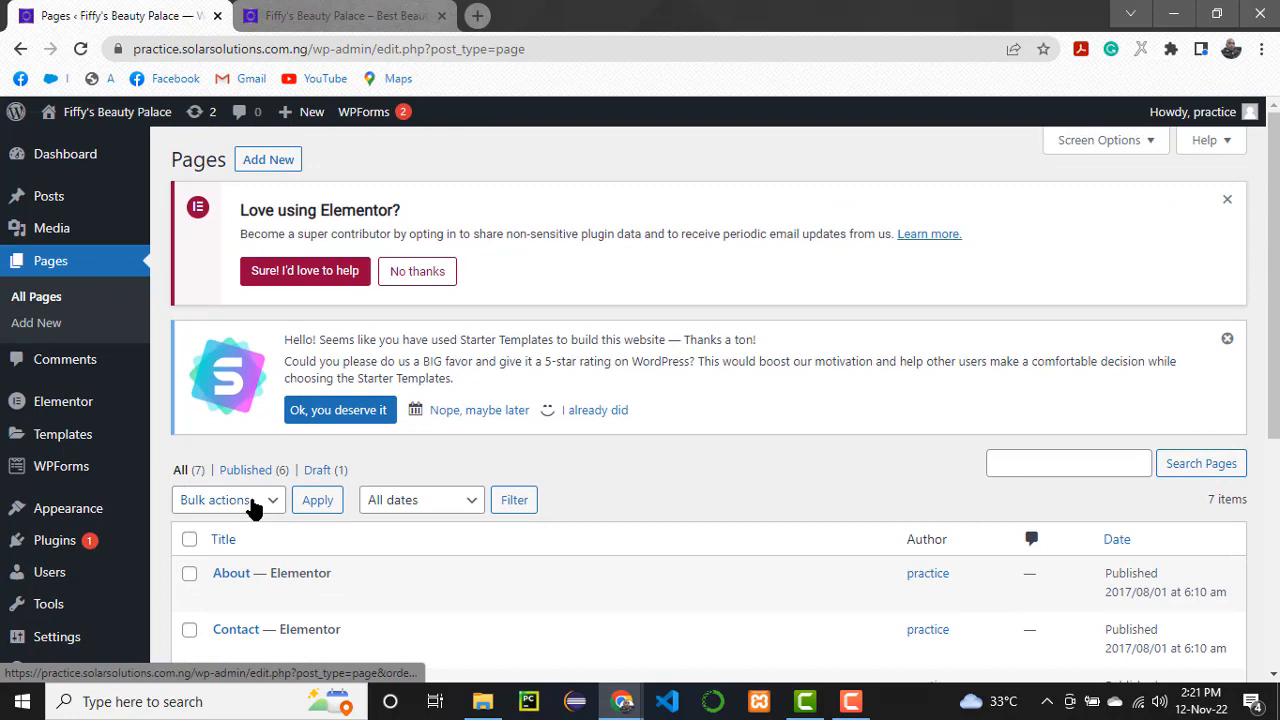
- Move the Sample Page to the Trash with a bulk action
scroll(253, 508, "down", 4)
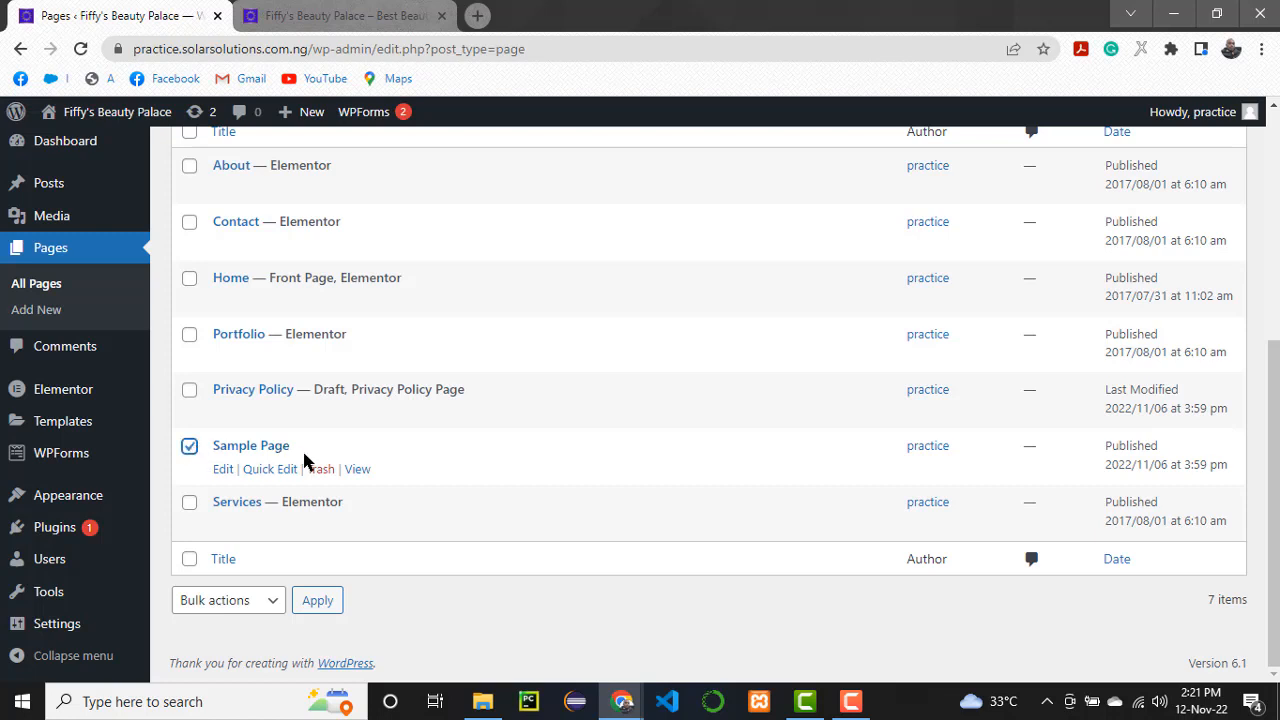
left_click(270, 601)
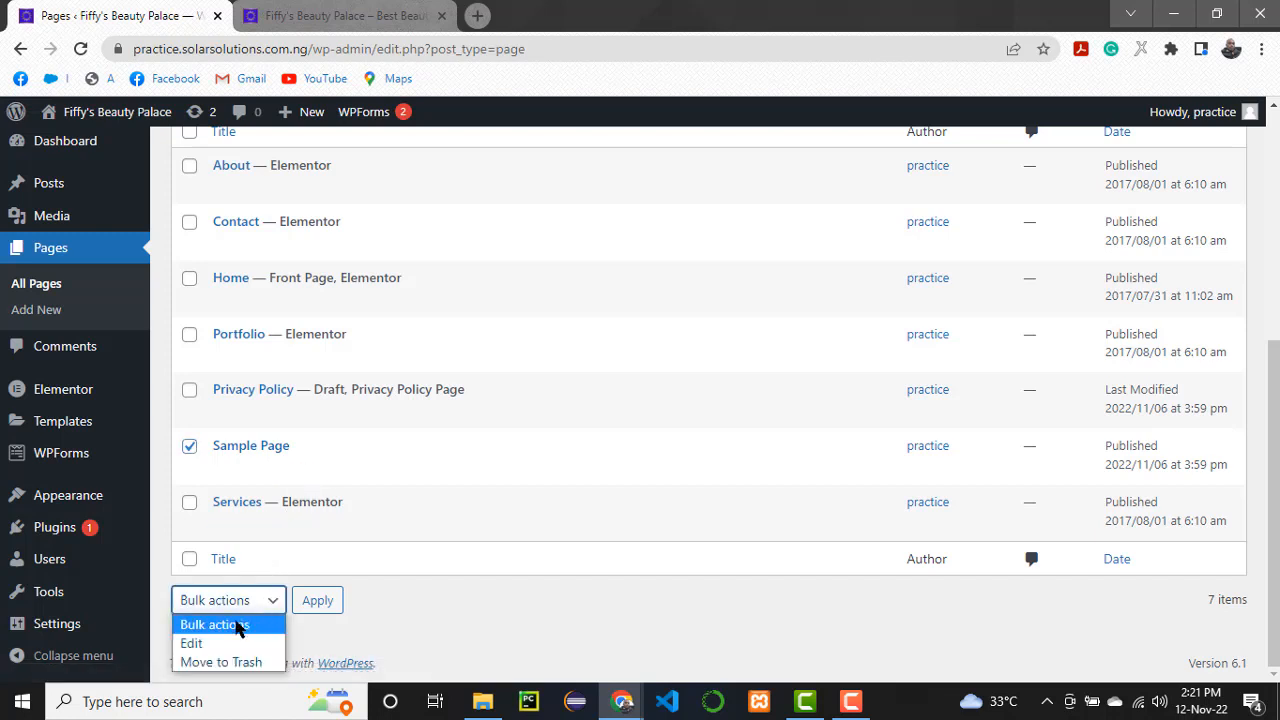
left_click(213, 662)
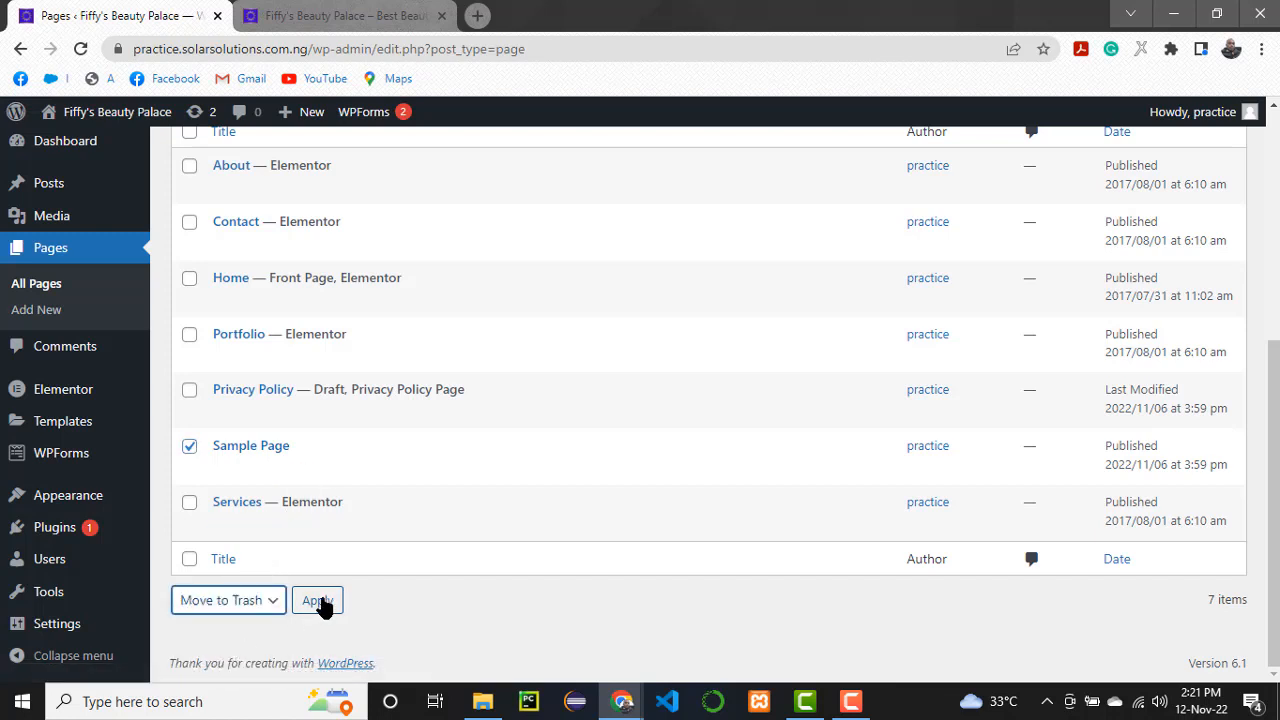
left_click(316, 600)
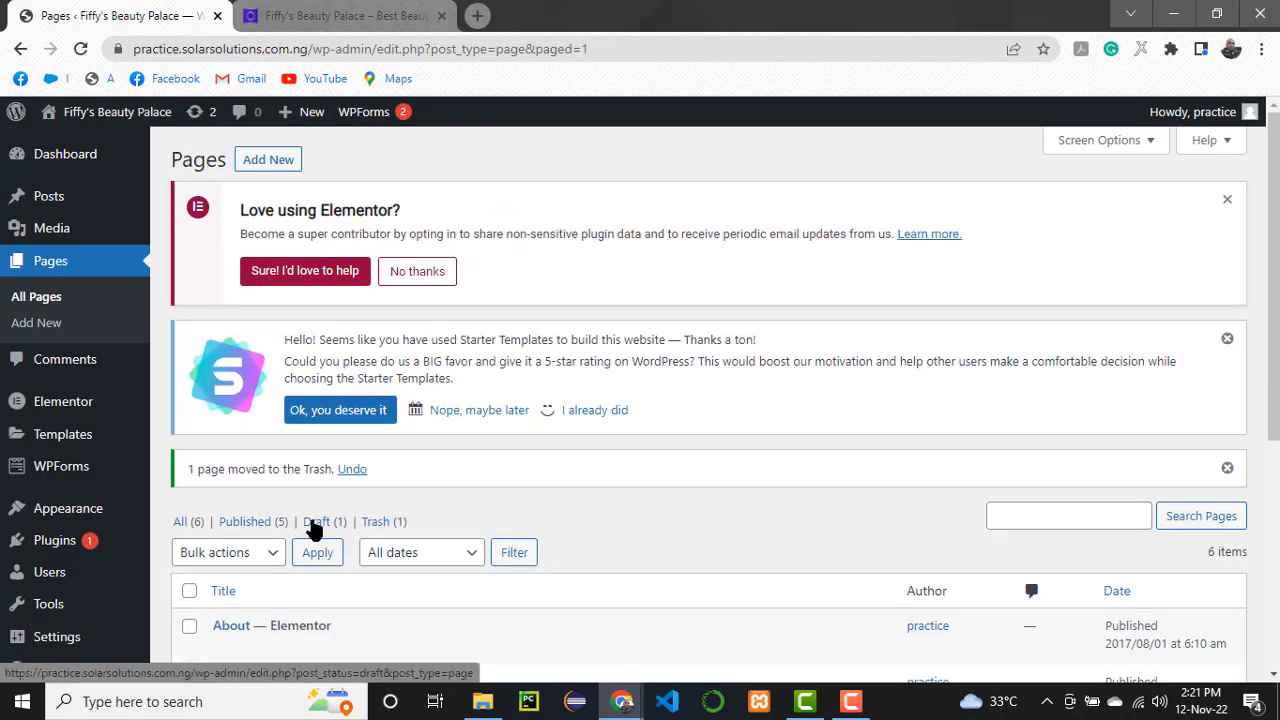
scroll(314, 523, "down", 2)
scroll(312, 527, "up", 2)
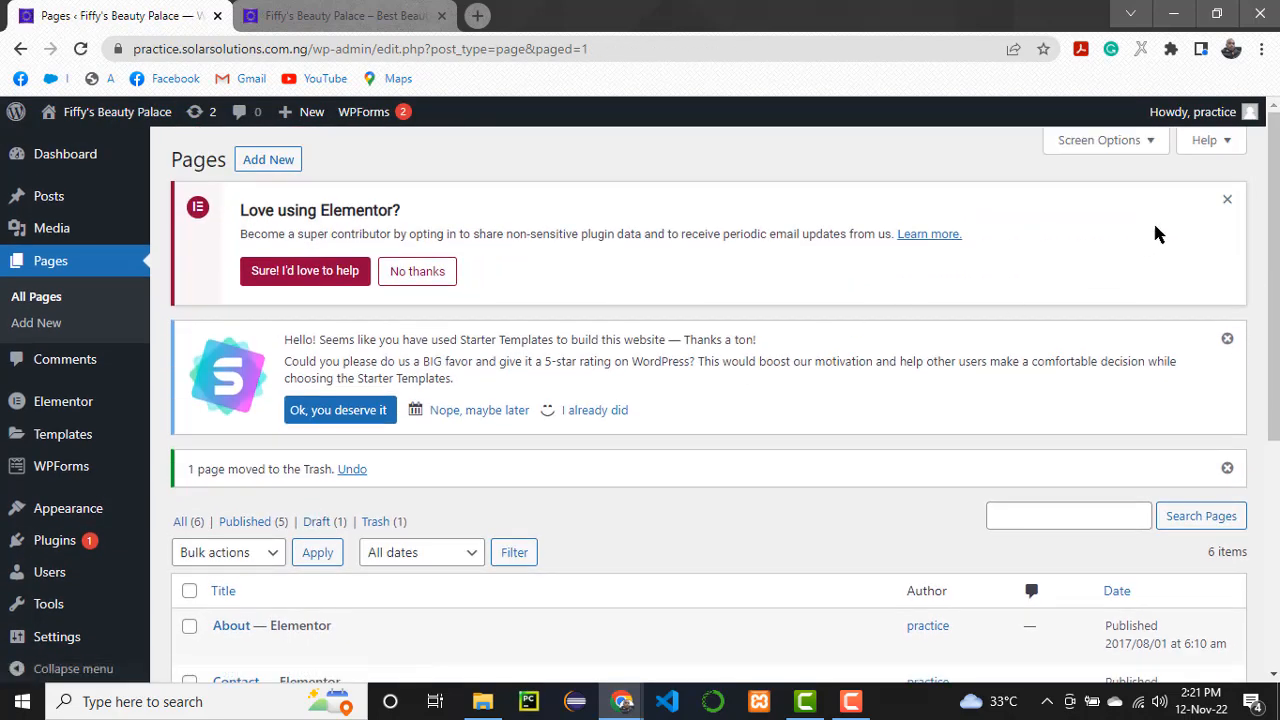
- Dismiss the Elementor and Starter Templates notices, and open the Home page for editing with Elementor
left_click(1227, 199)
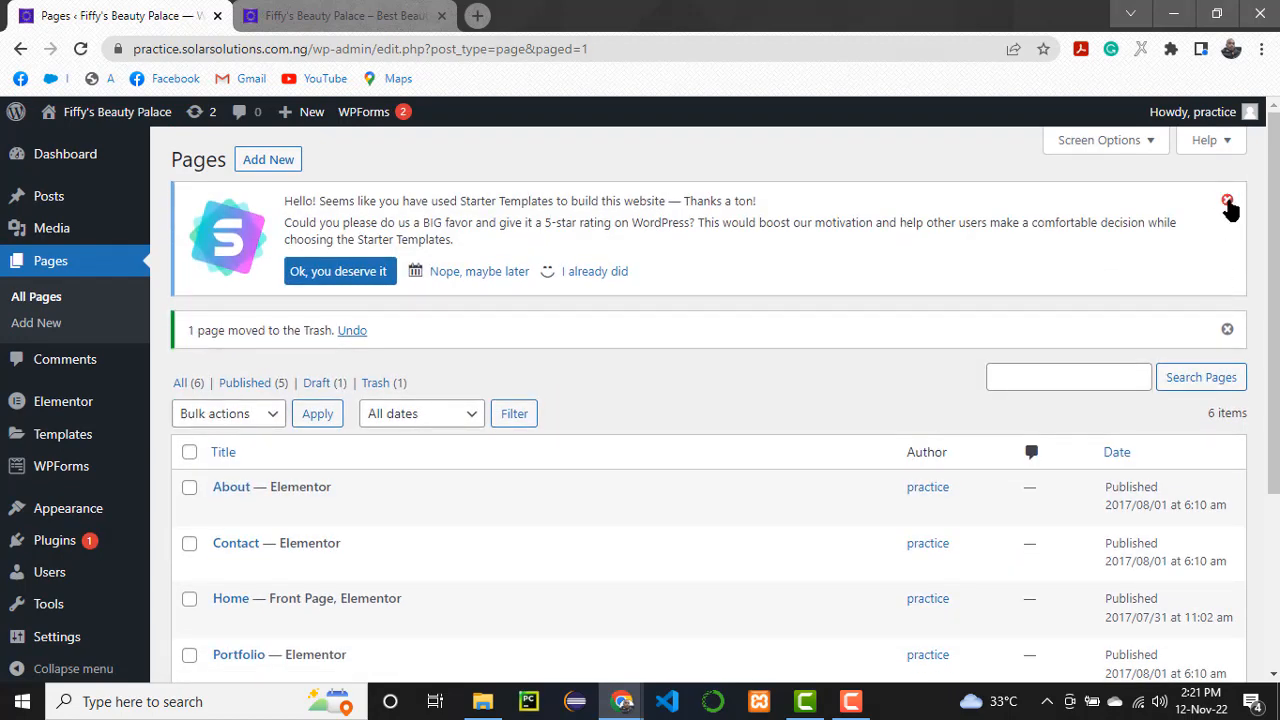
left_click(1227, 201)
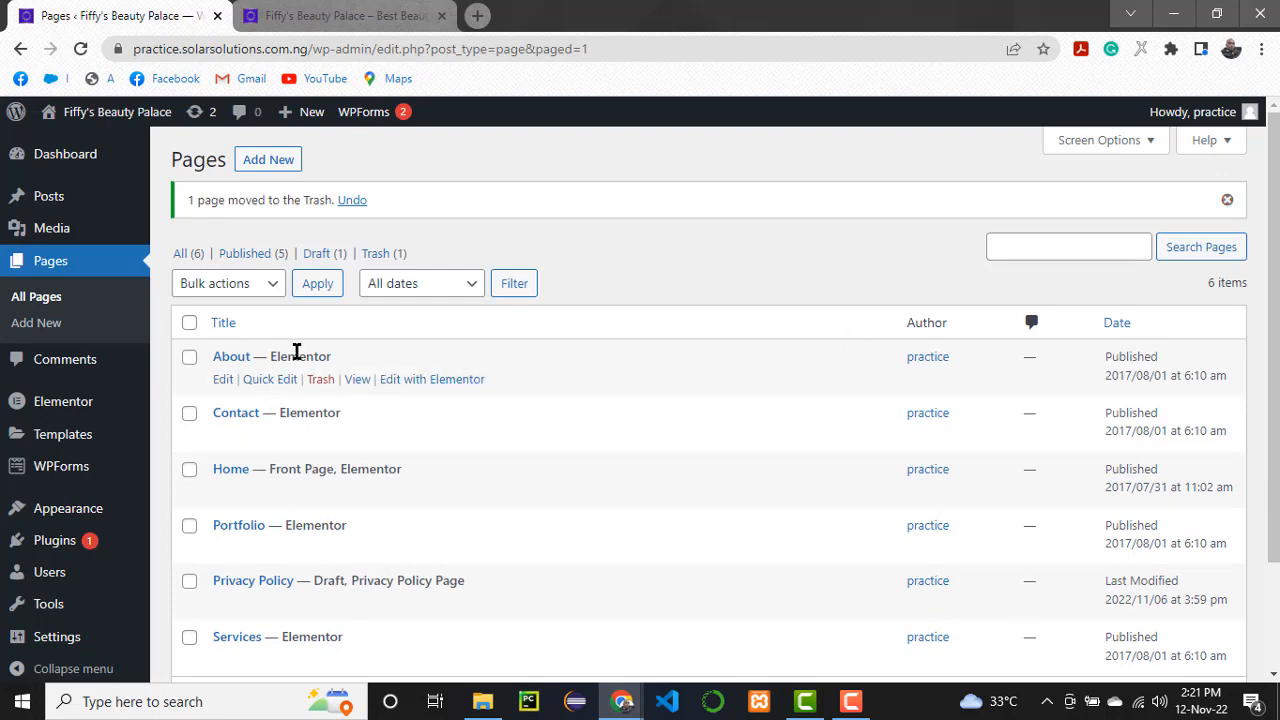
scroll(300, 362, "down", 2)
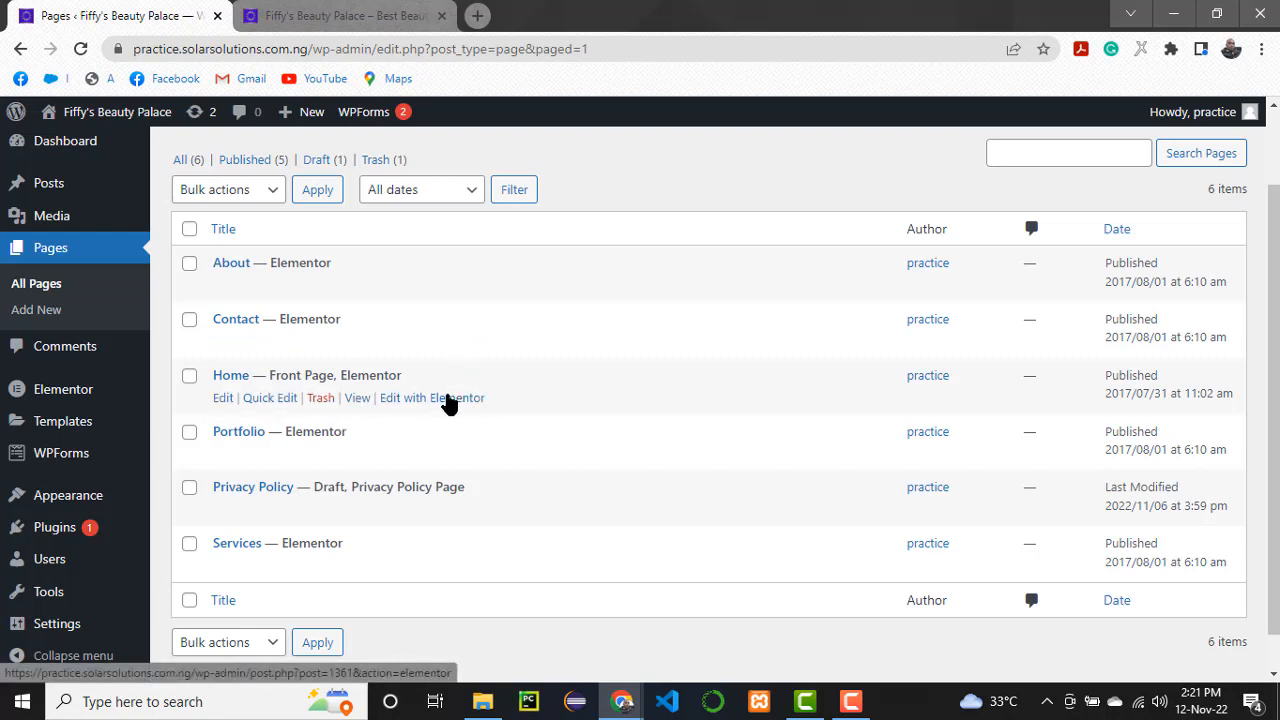
left_click(448, 399)
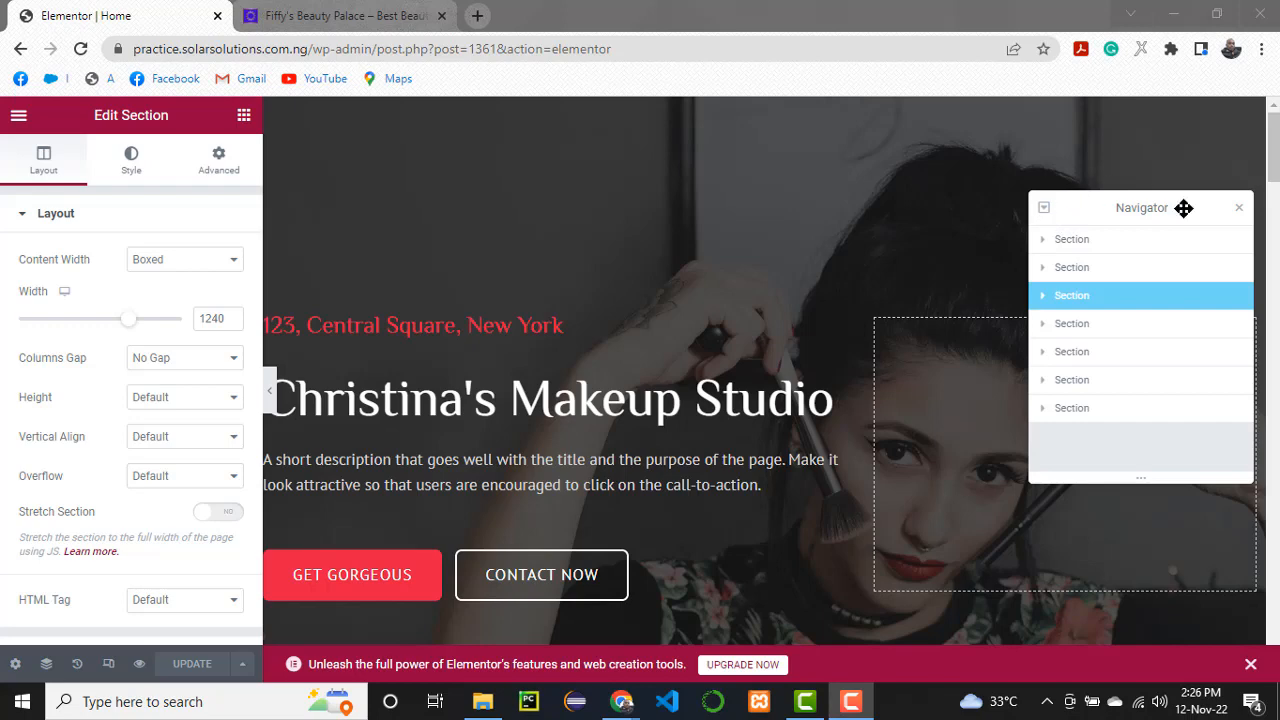
- Inspect the first five sections of the Home page through the Navigator, and close it to view the hero section
left_click(1112, 243)
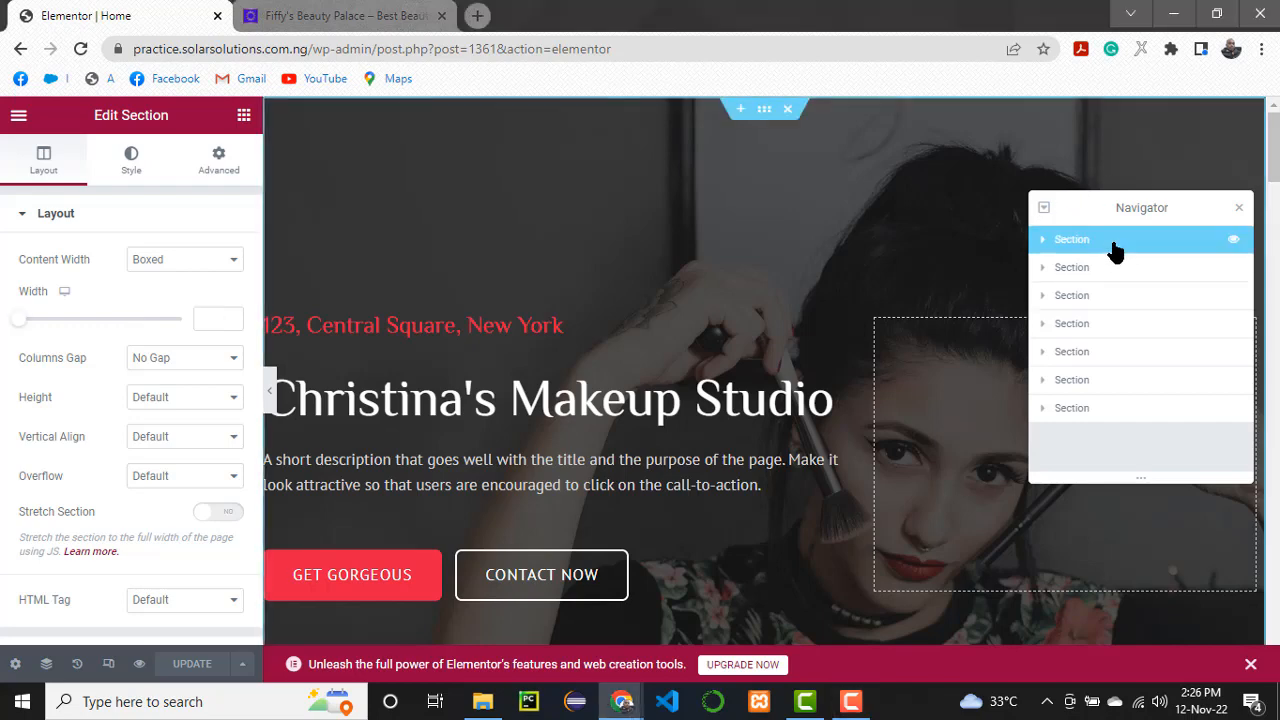
left_click(1092, 268)
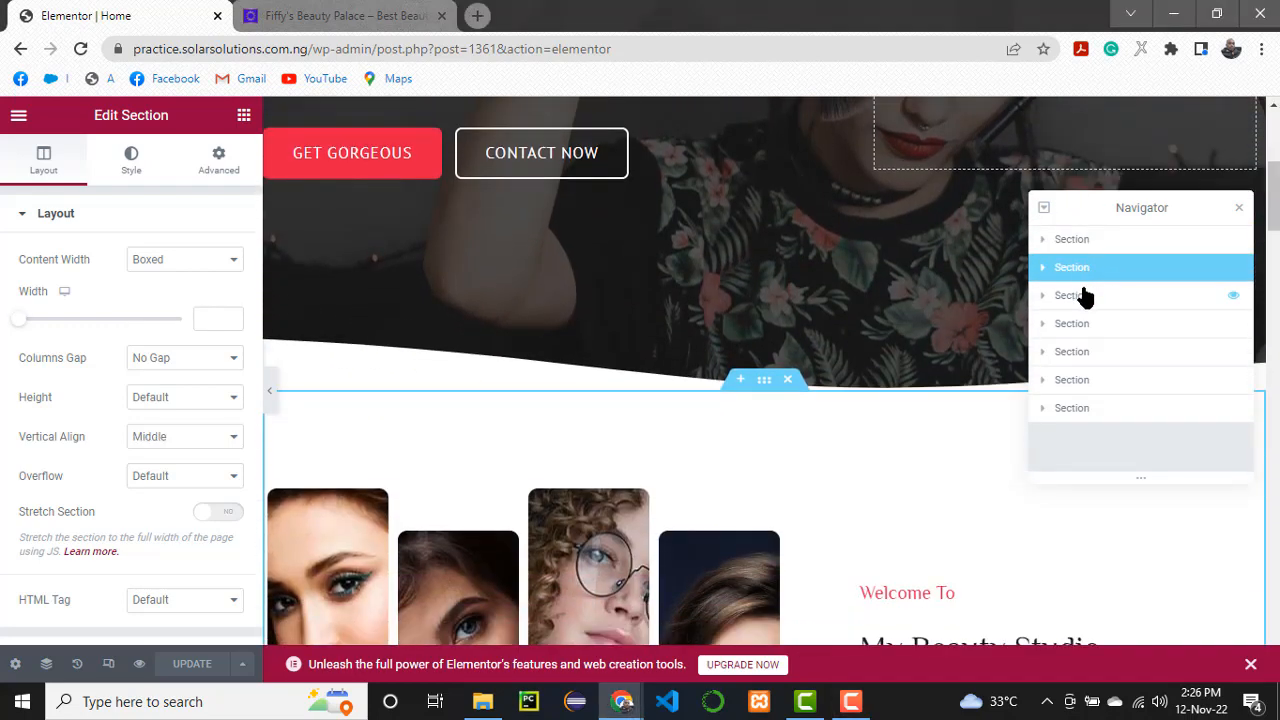
left_click(1084, 296)
left_click(1074, 325)
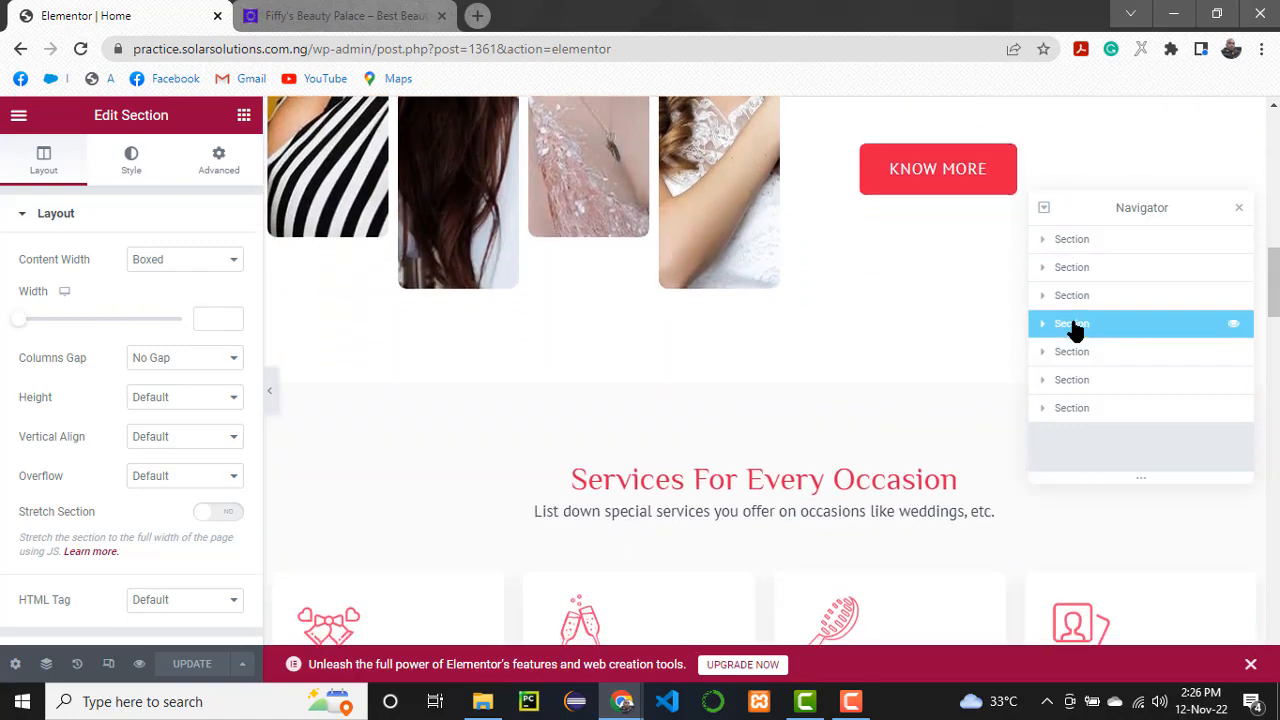
left_click(1071, 351)
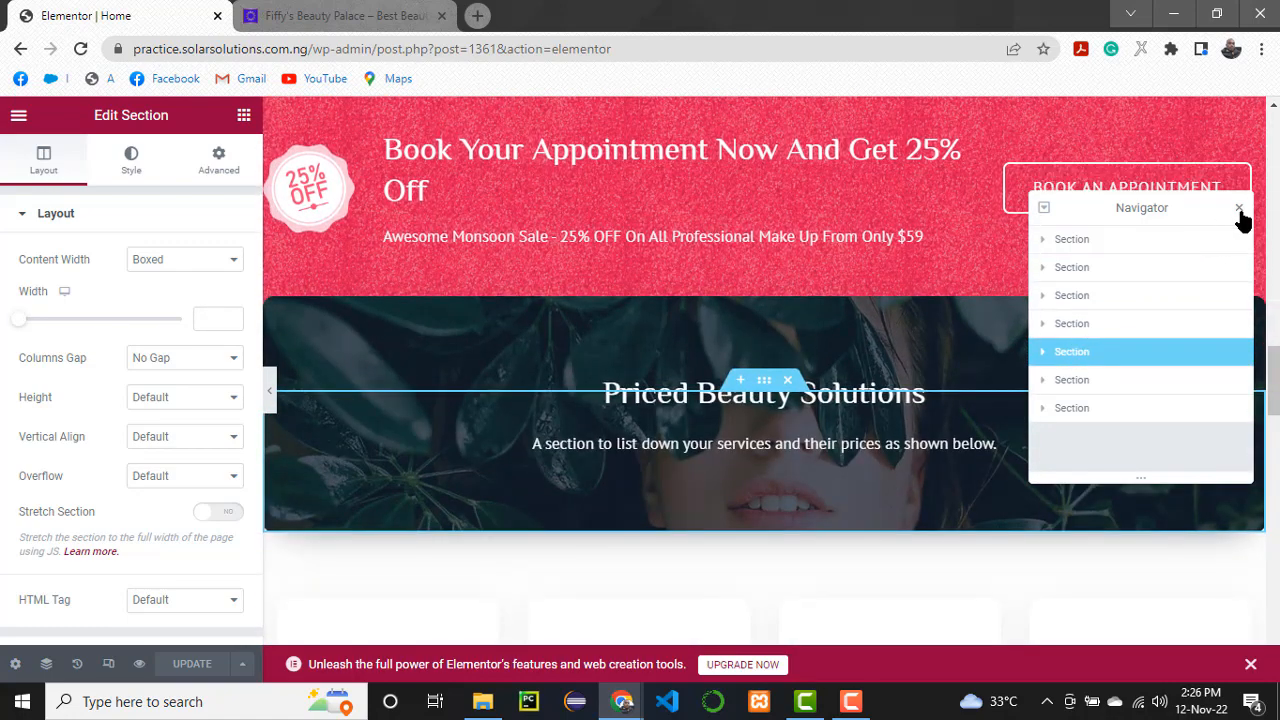
left_click(1239, 208)
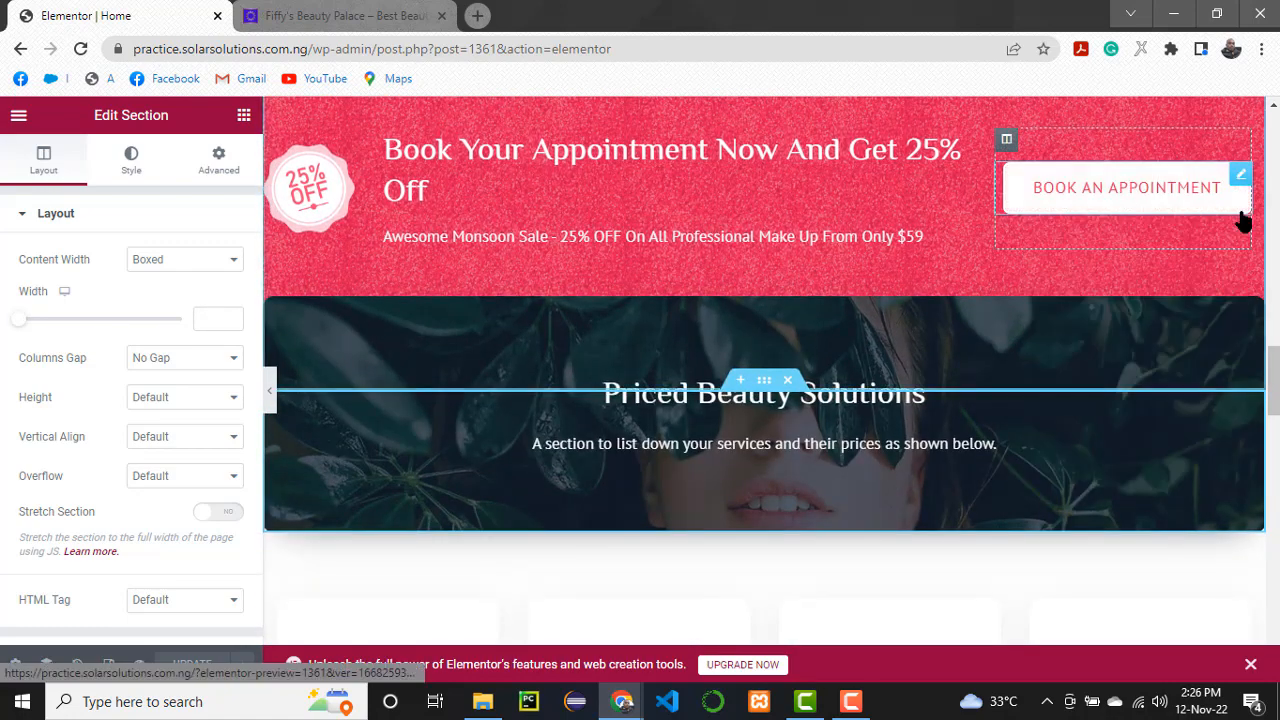
scroll(894, 257, "up", 15)
scroll(896, 263, "up", 1)
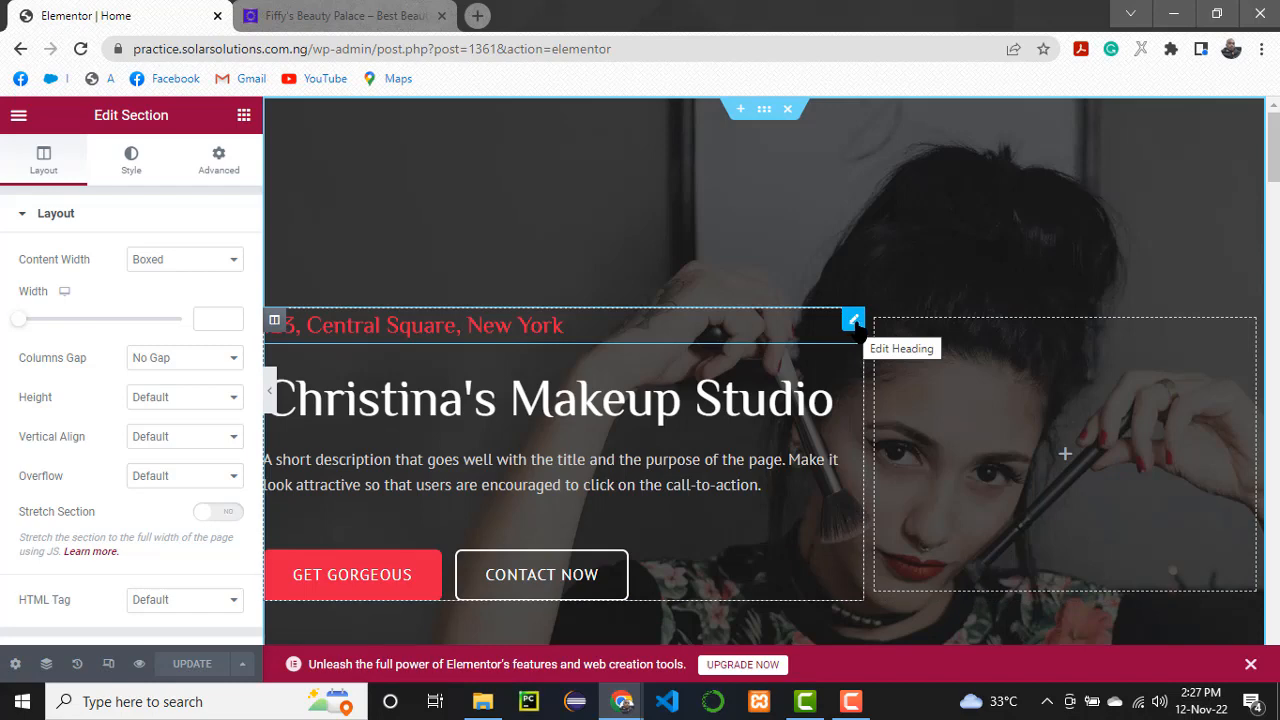
scroll(741, 477, "down", 1)
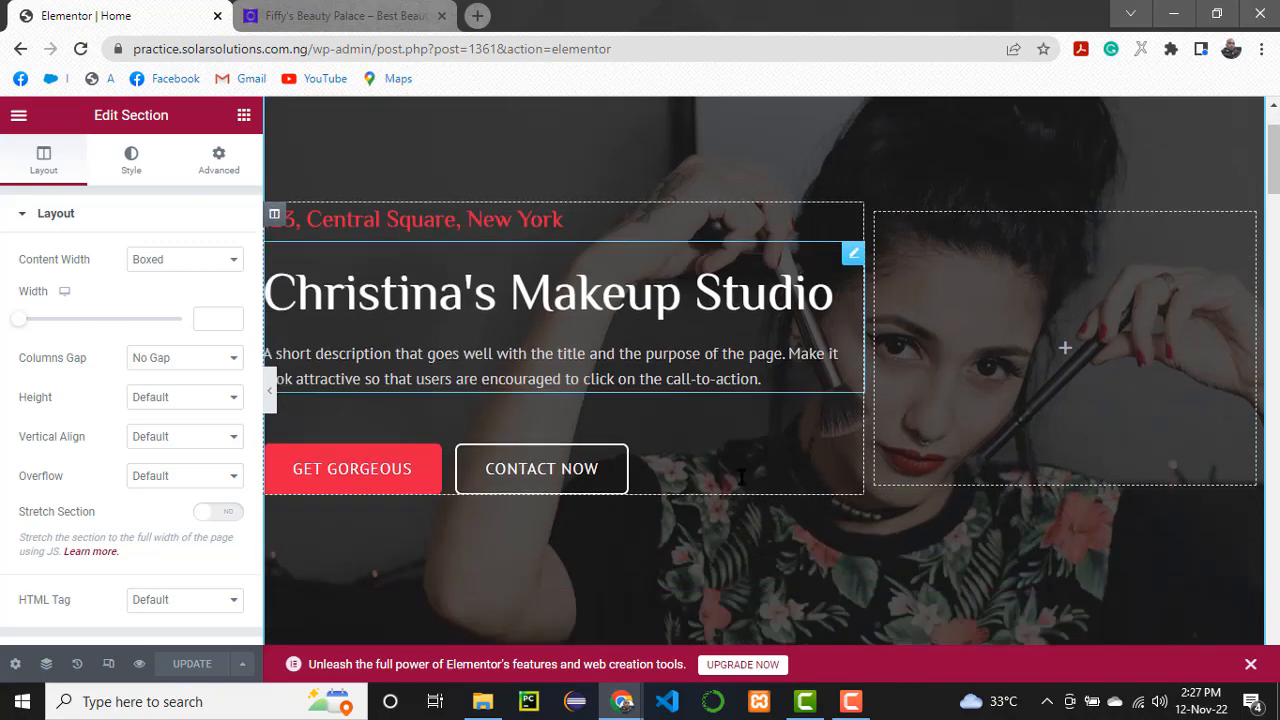
- Look over the Home page's upper sections, and open the style settings of the hero section for editing
scroll(741, 477, "down", 6)
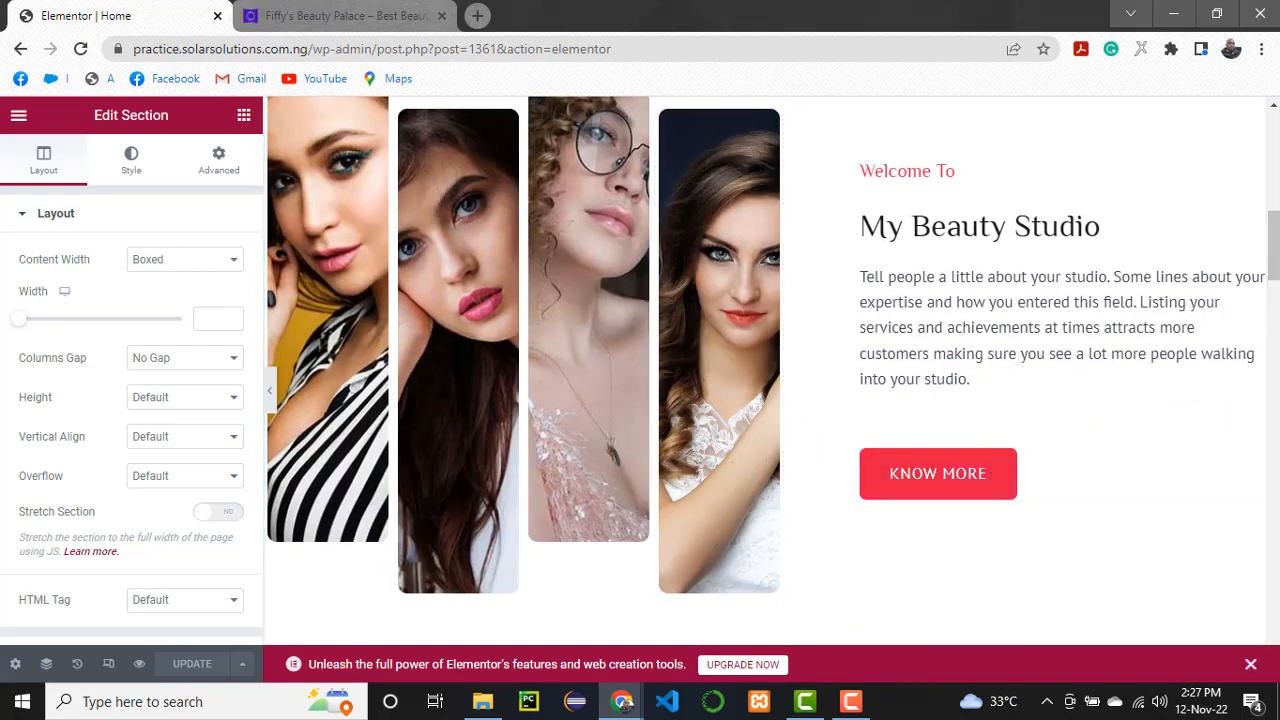
scroll(757, 634, "down", 4)
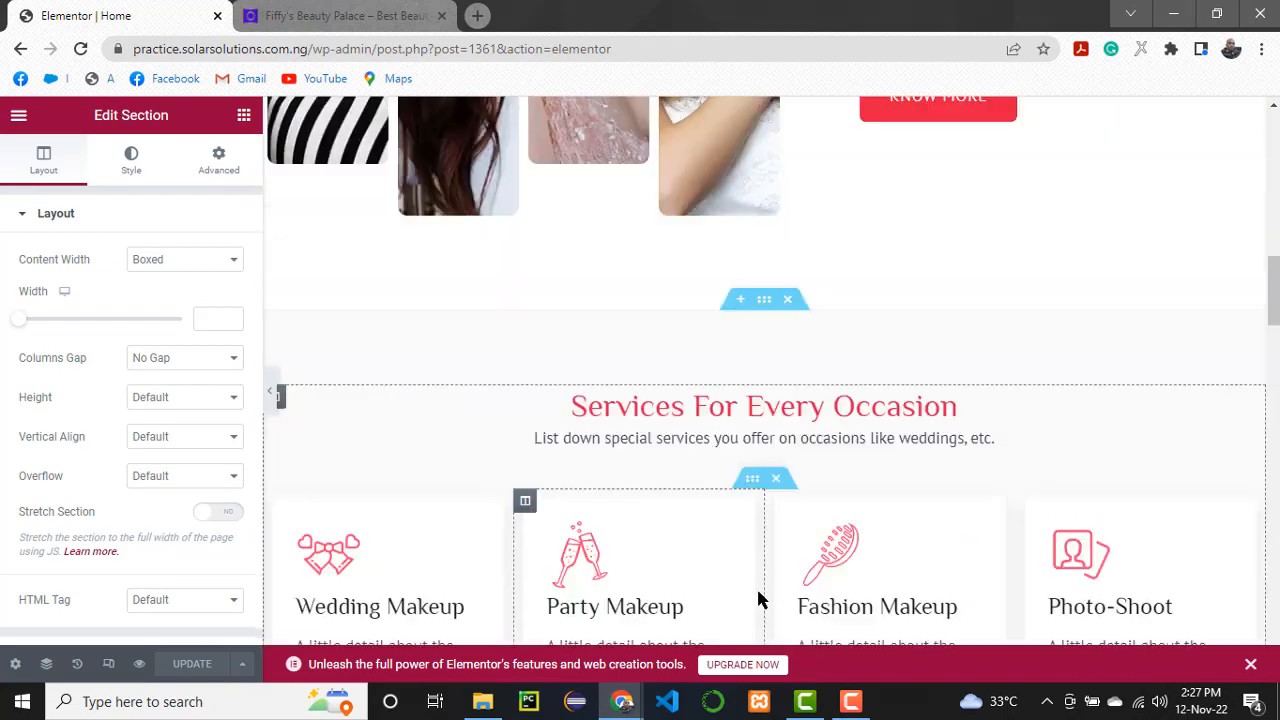
scroll(758, 598, "up", 10)
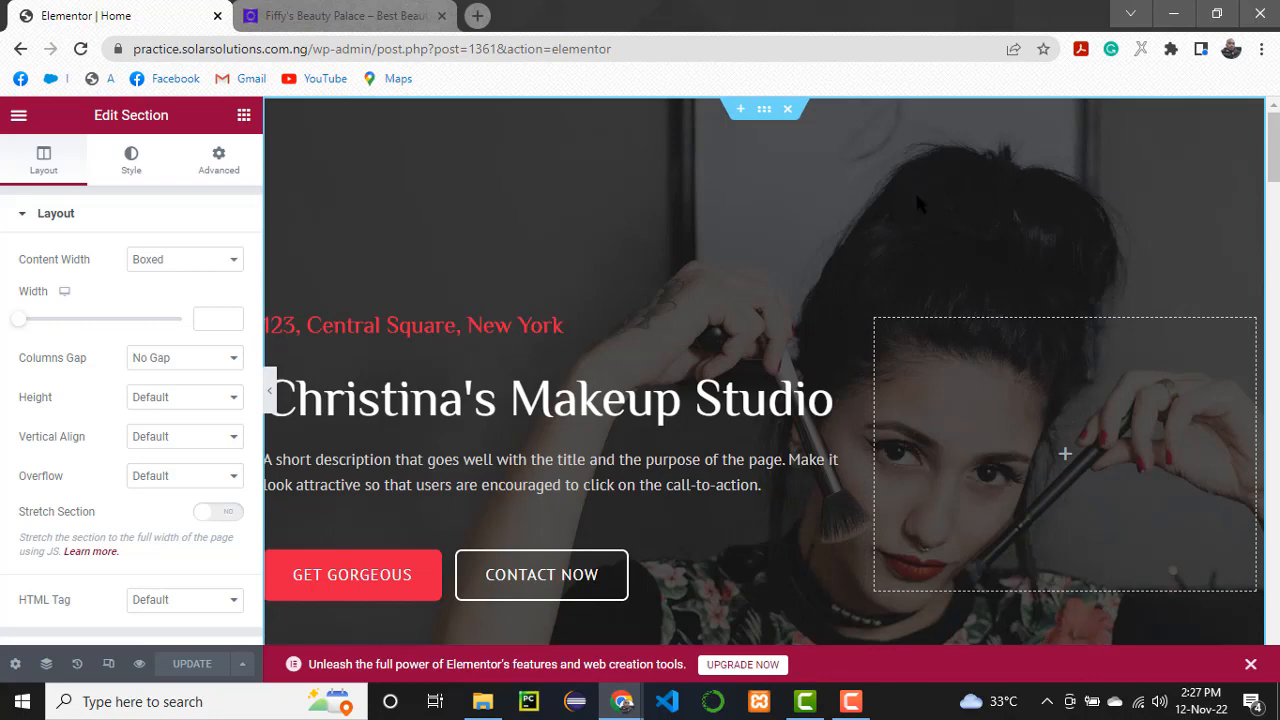
scroll(900, 202, "down", 3)
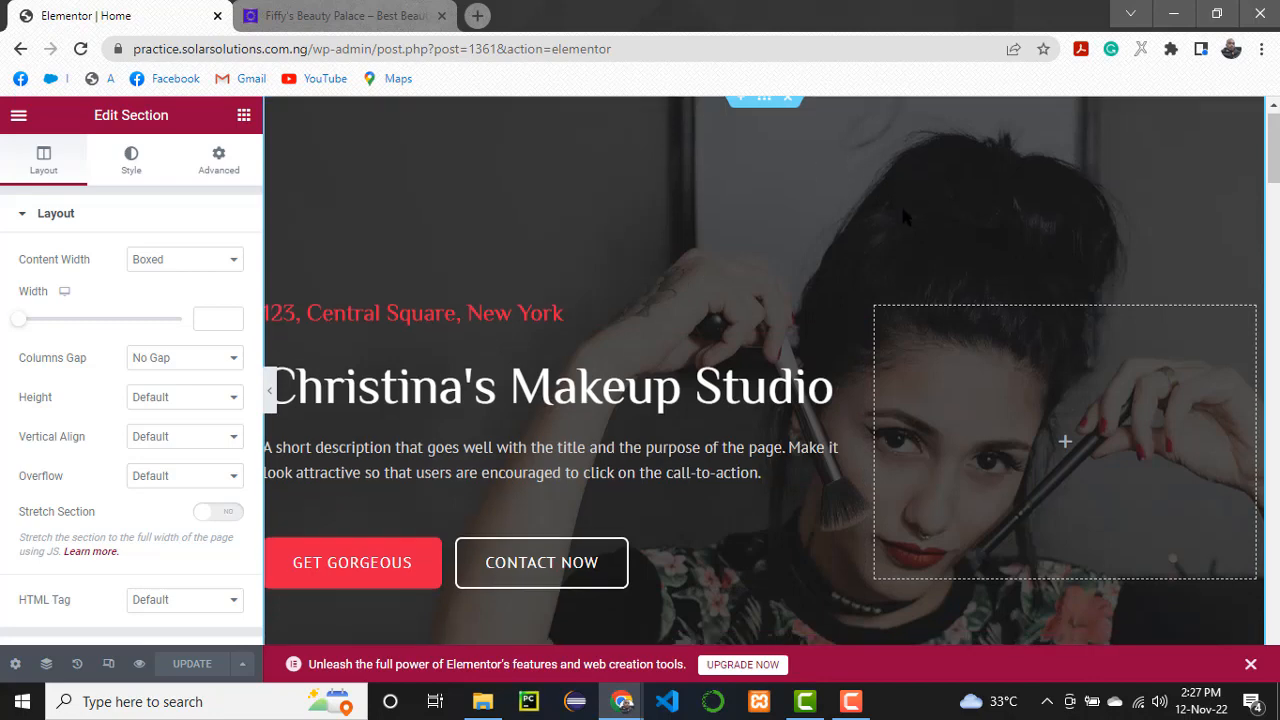
scroll(900, 203, "up", 3)
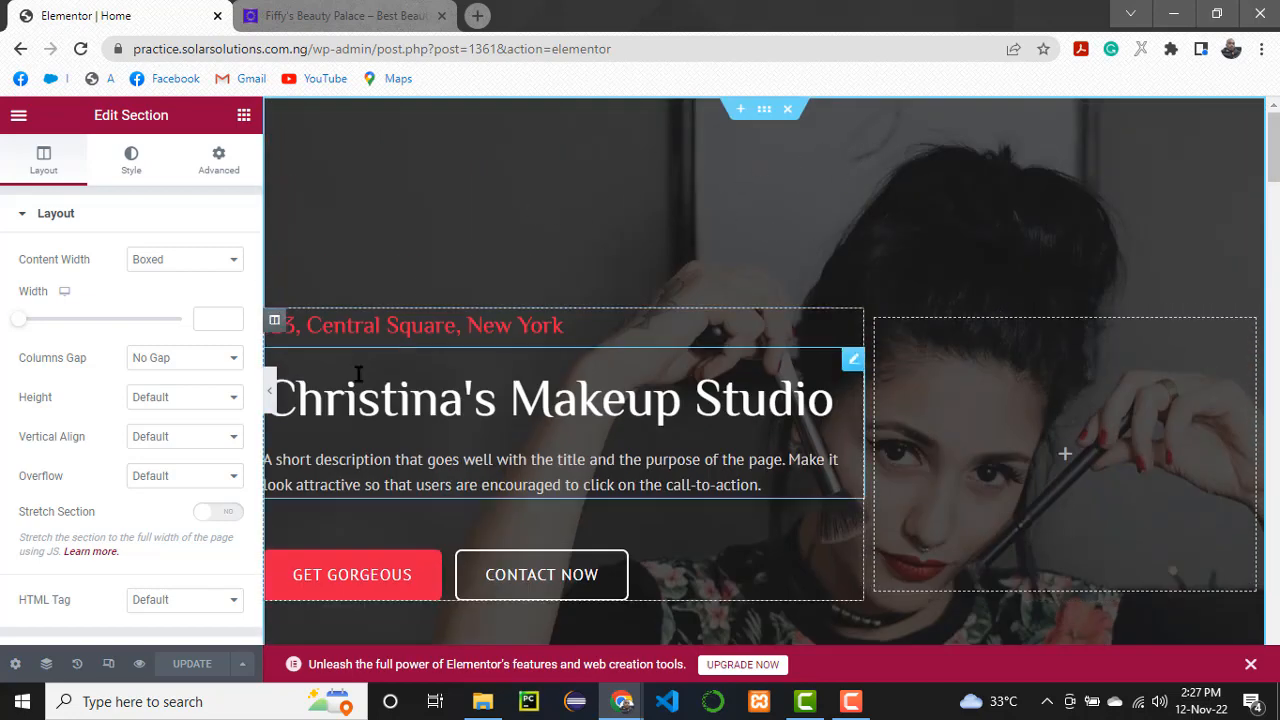
right_click(907, 164)
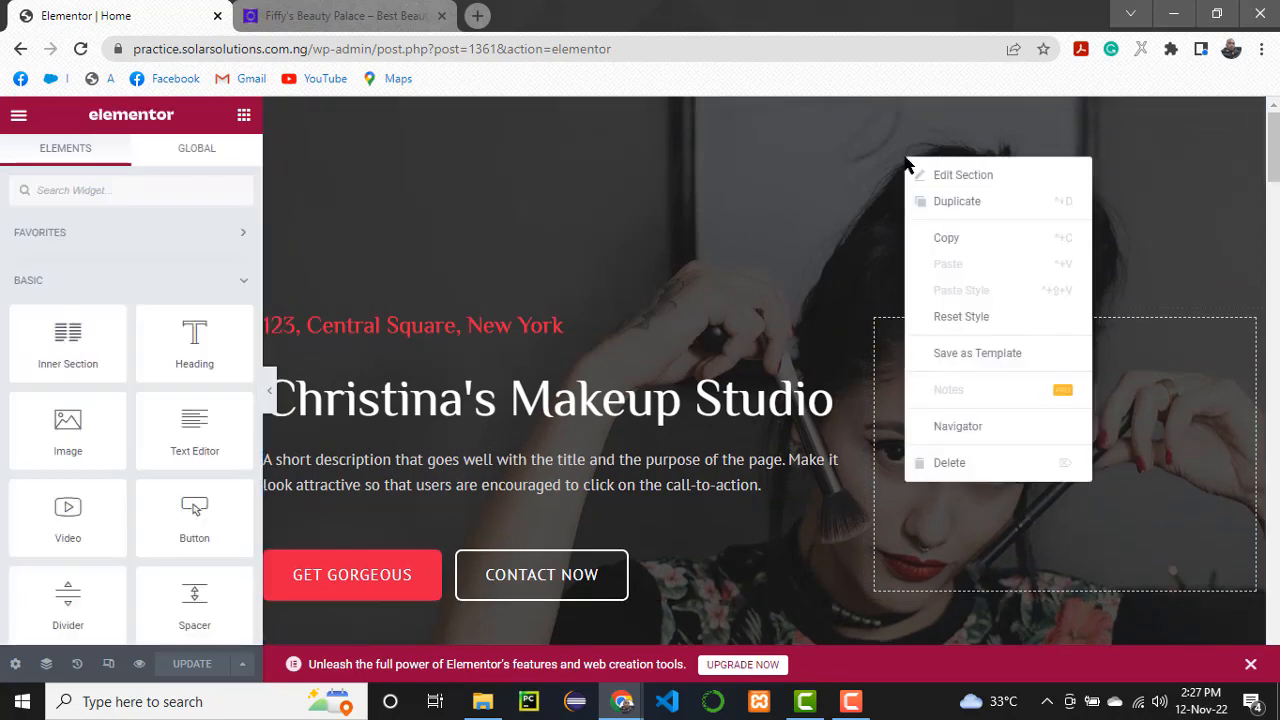
left_click(948, 176)
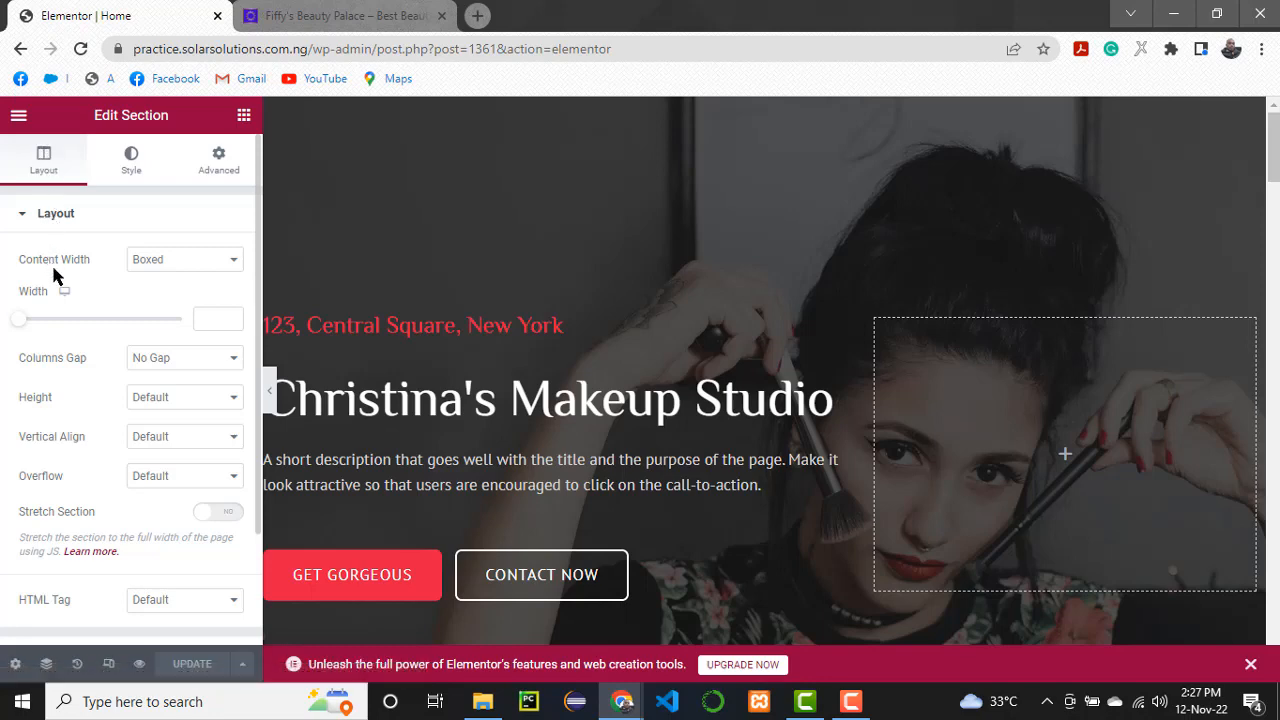
left_click(133, 165)
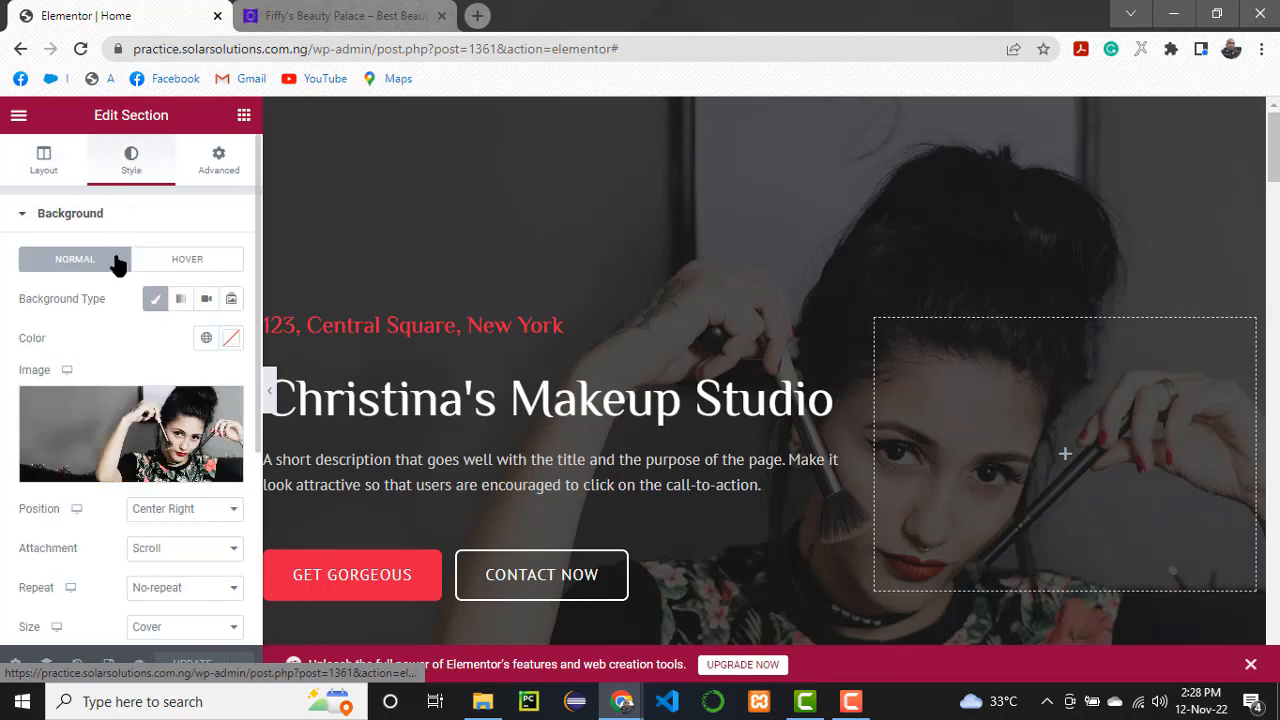
- Open the media chooser for the hero background image, browse the existing library images, and show the file upload option
left_click(117, 470)
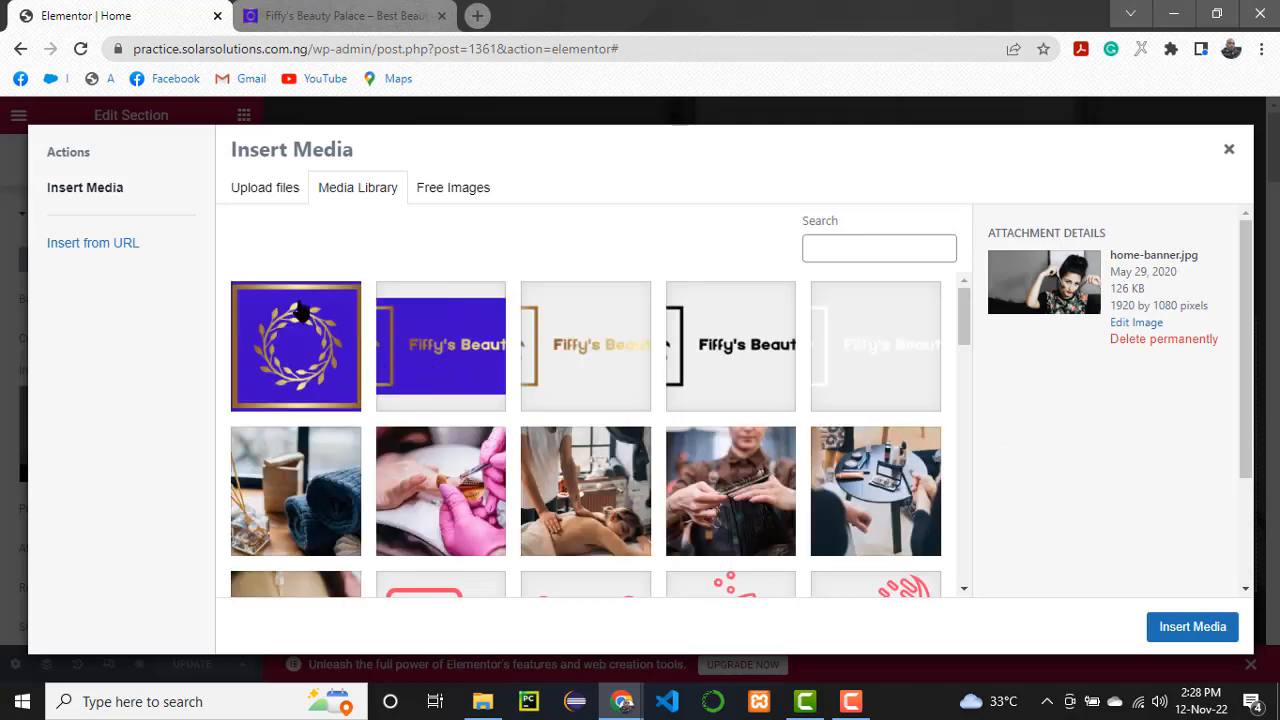
scroll(545, 388, "down", 10)
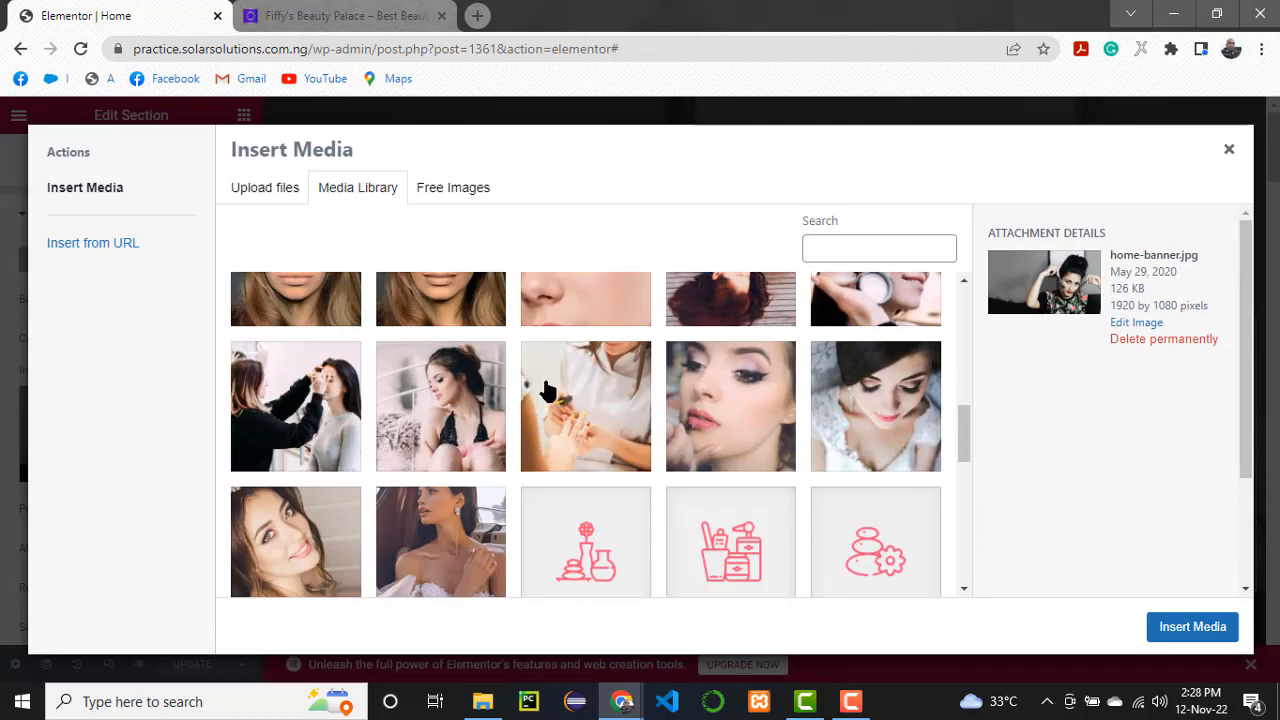
scroll(548, 390, "down", 10)
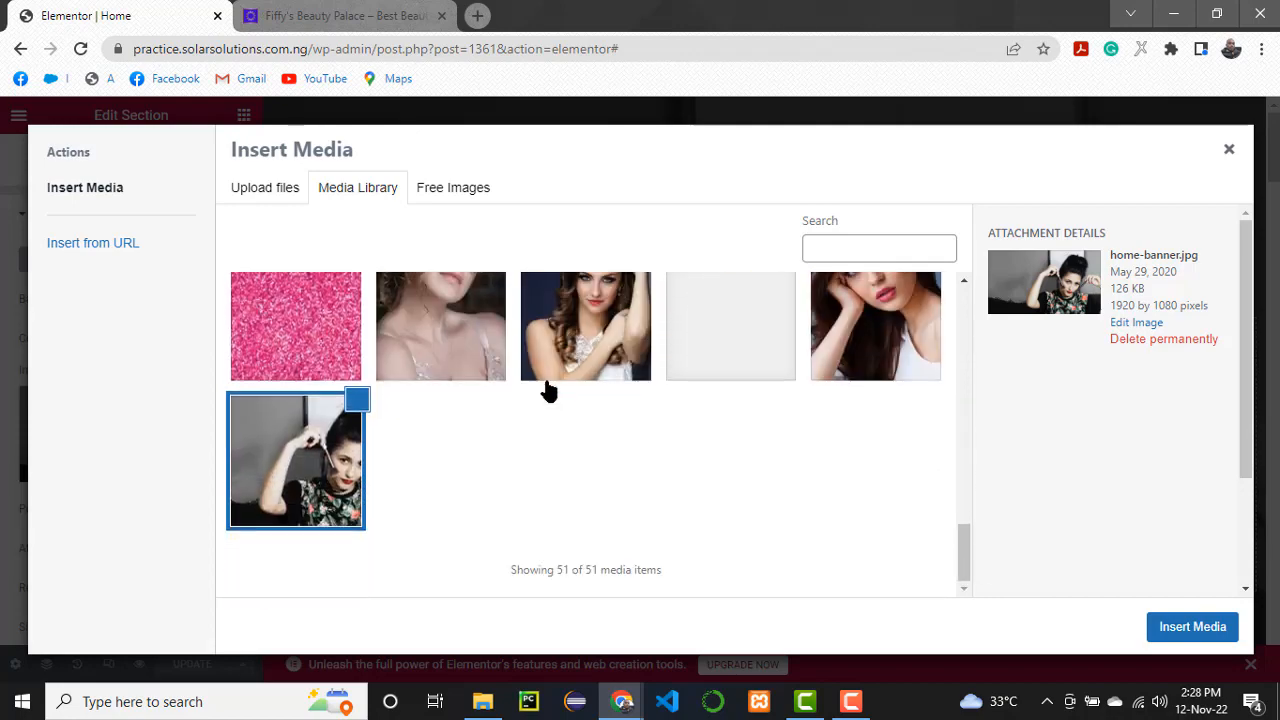
scroll(548, 390, "up", 5)
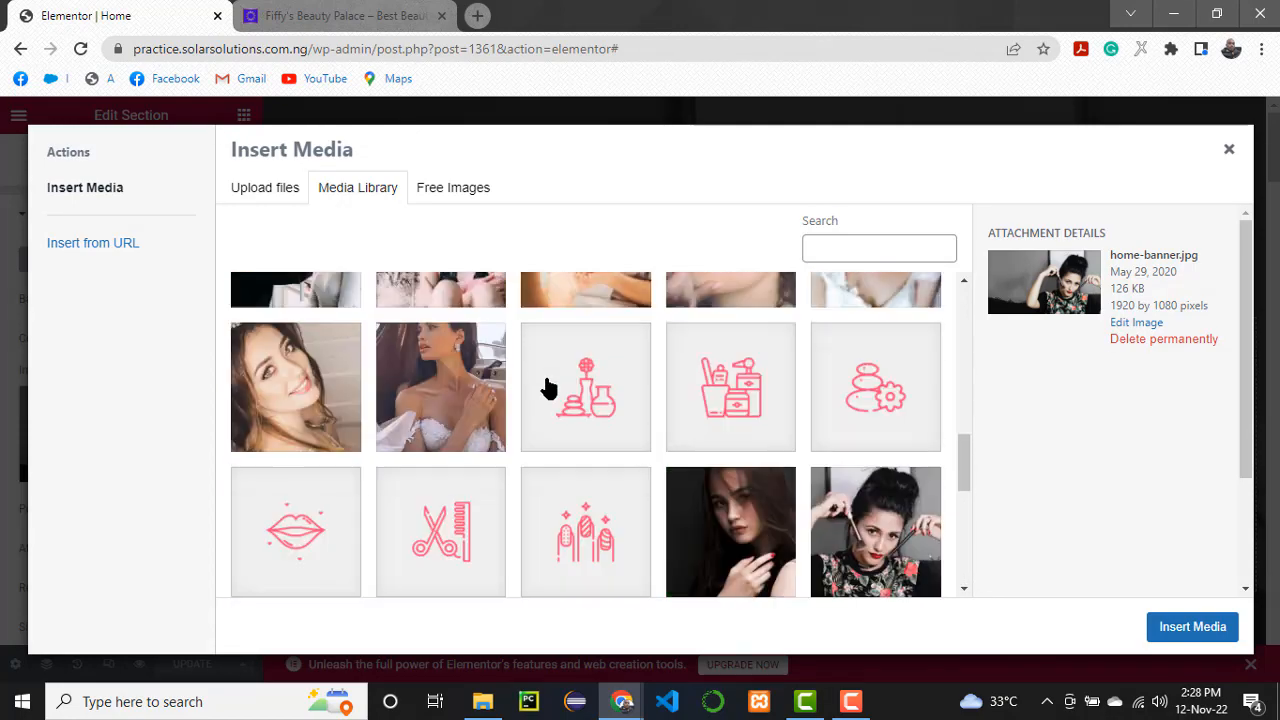
scroll(548, 390, "up", 10)
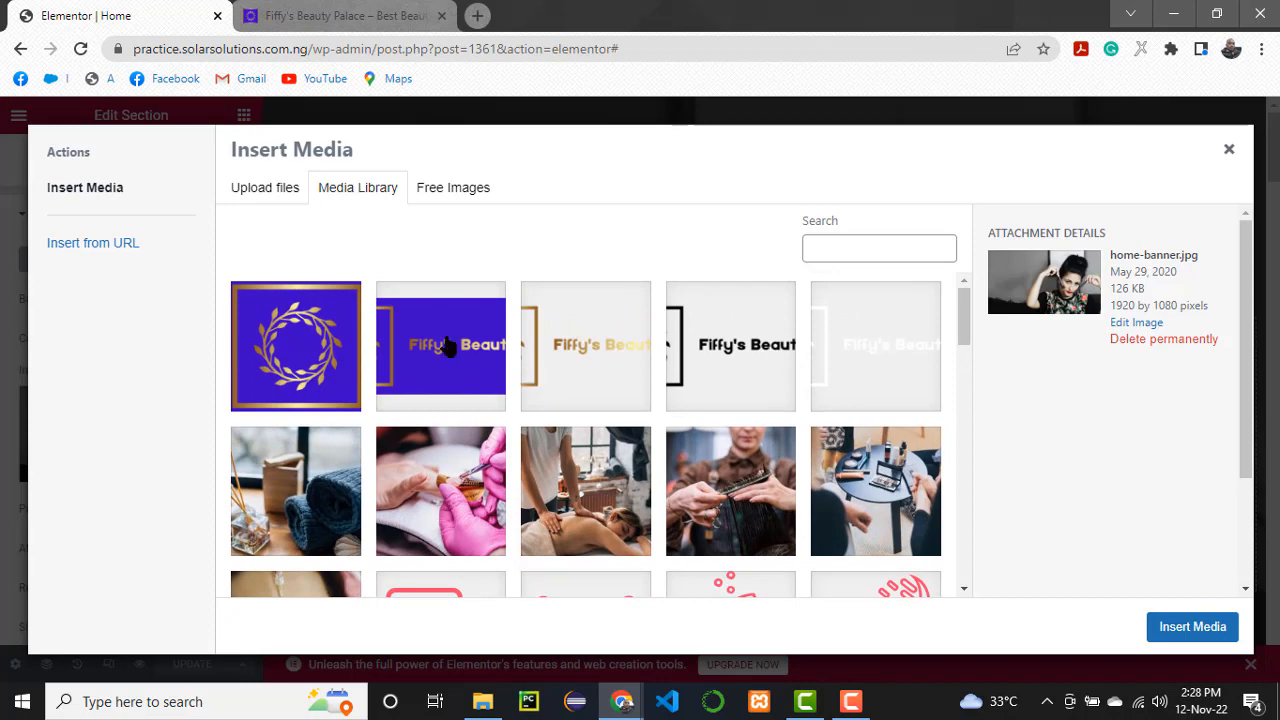
left_click(263, 196)
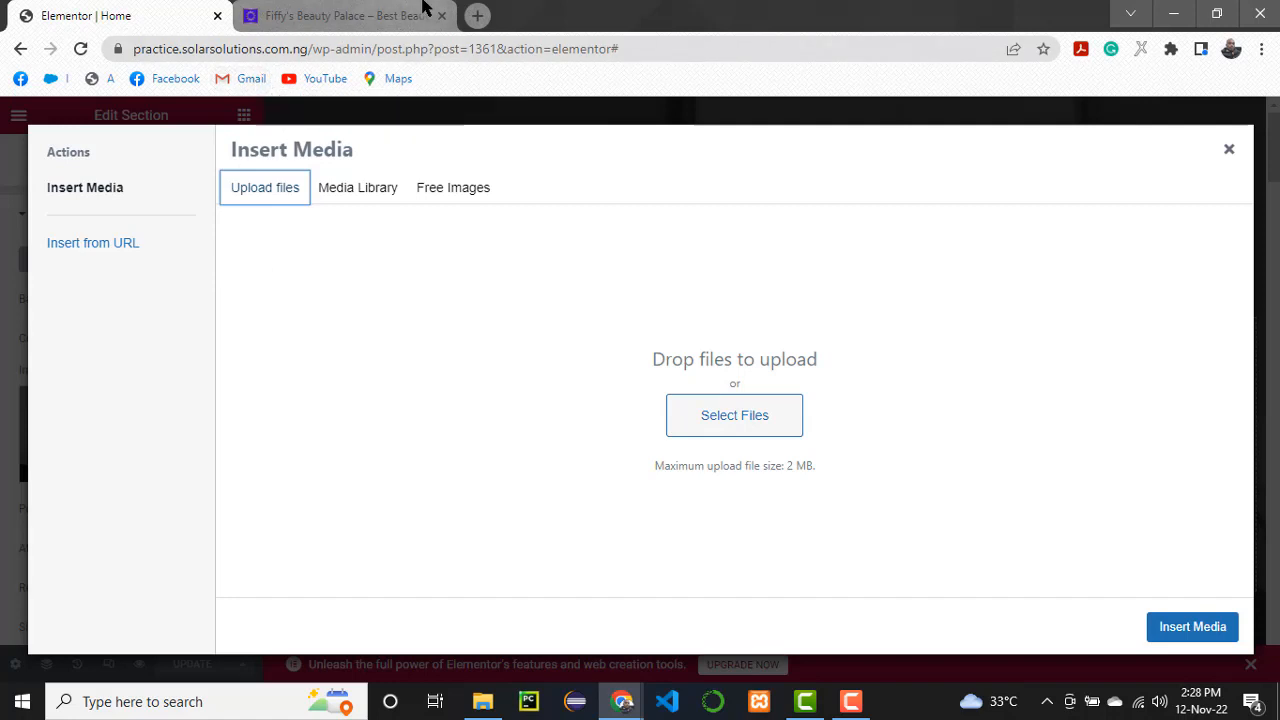
- Open pexels.com in a new browser tab
left_click(478, 16)
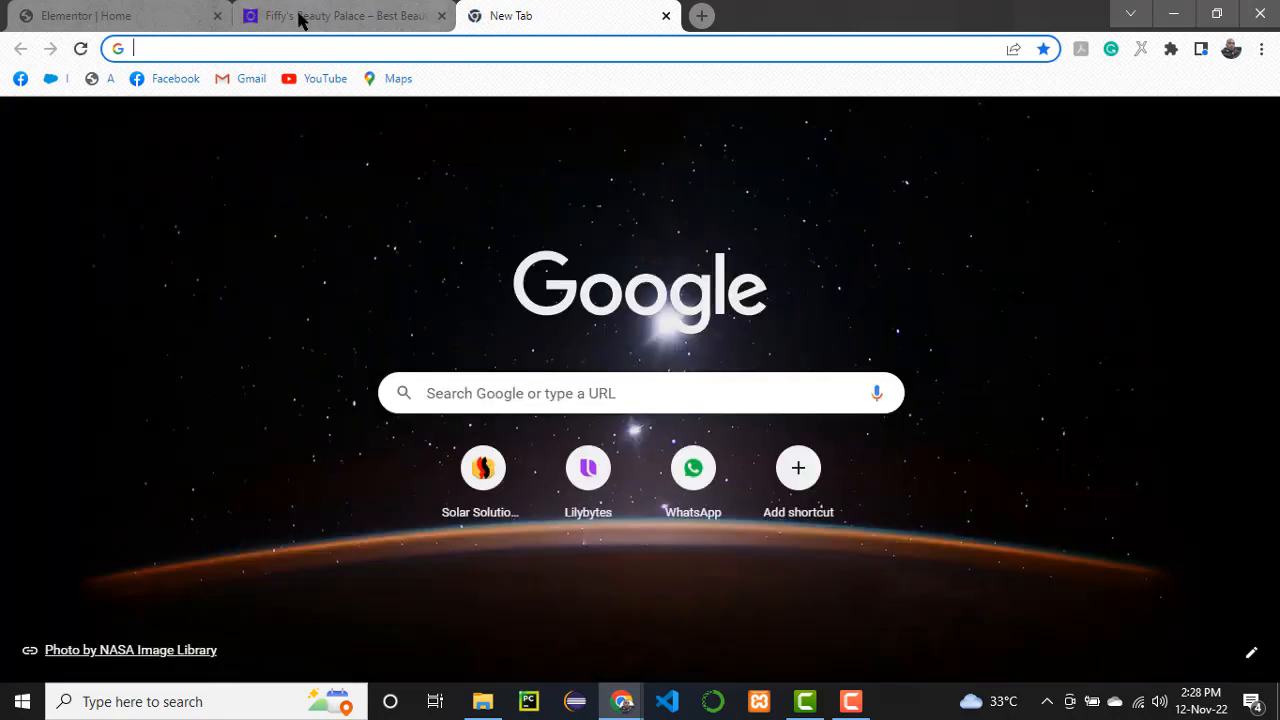
type("pexels.com")
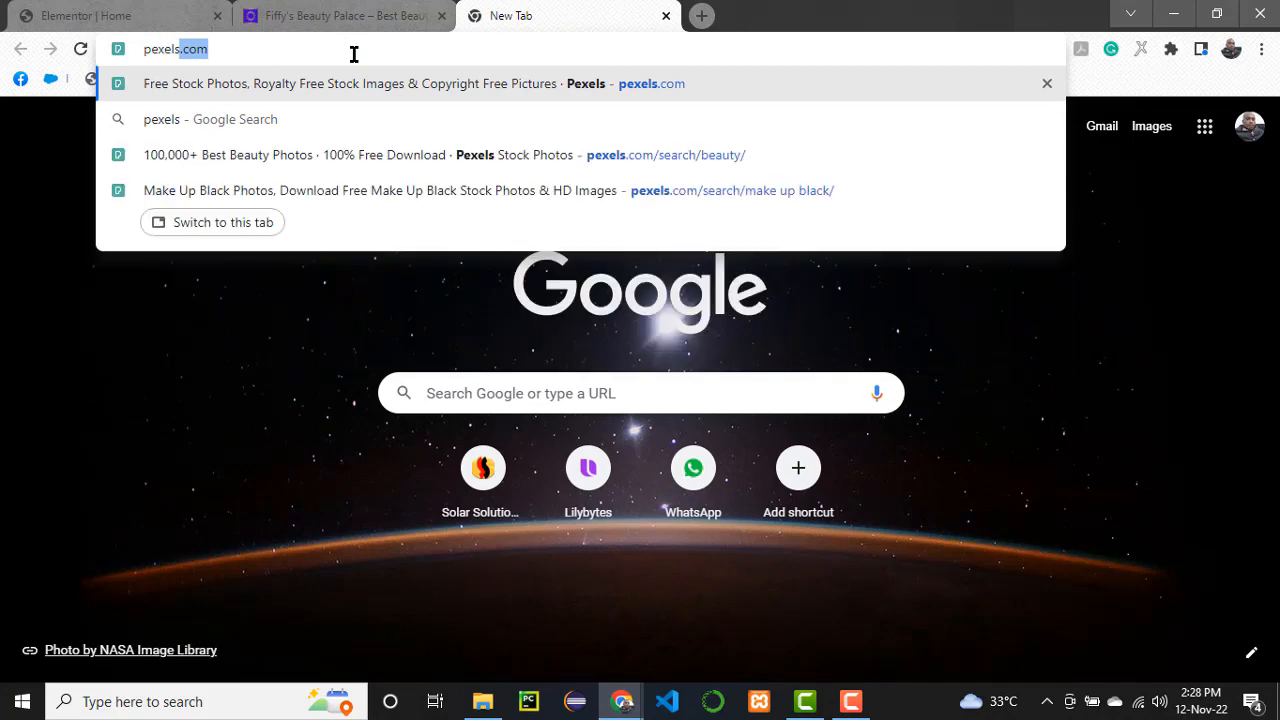
key("Return")
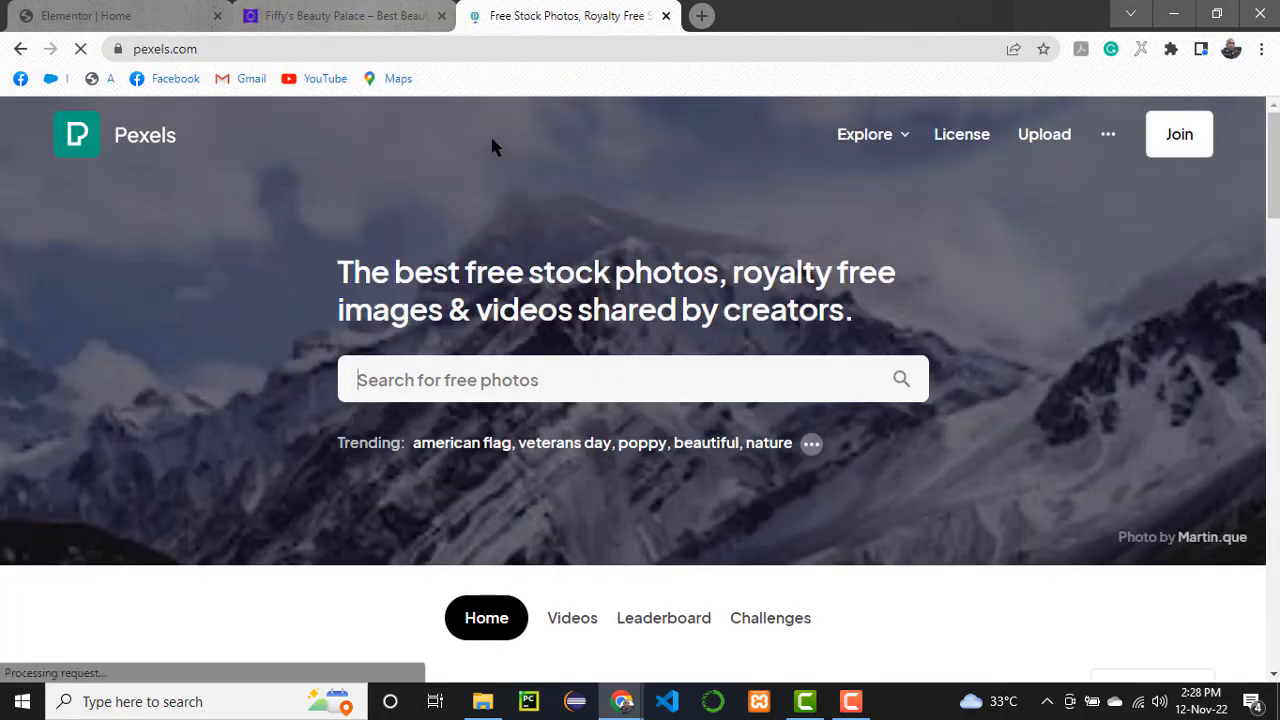
- Search Pexels for "beautiful black girl" and look through the photo results for a suitable hero image
left_click(523, 382)
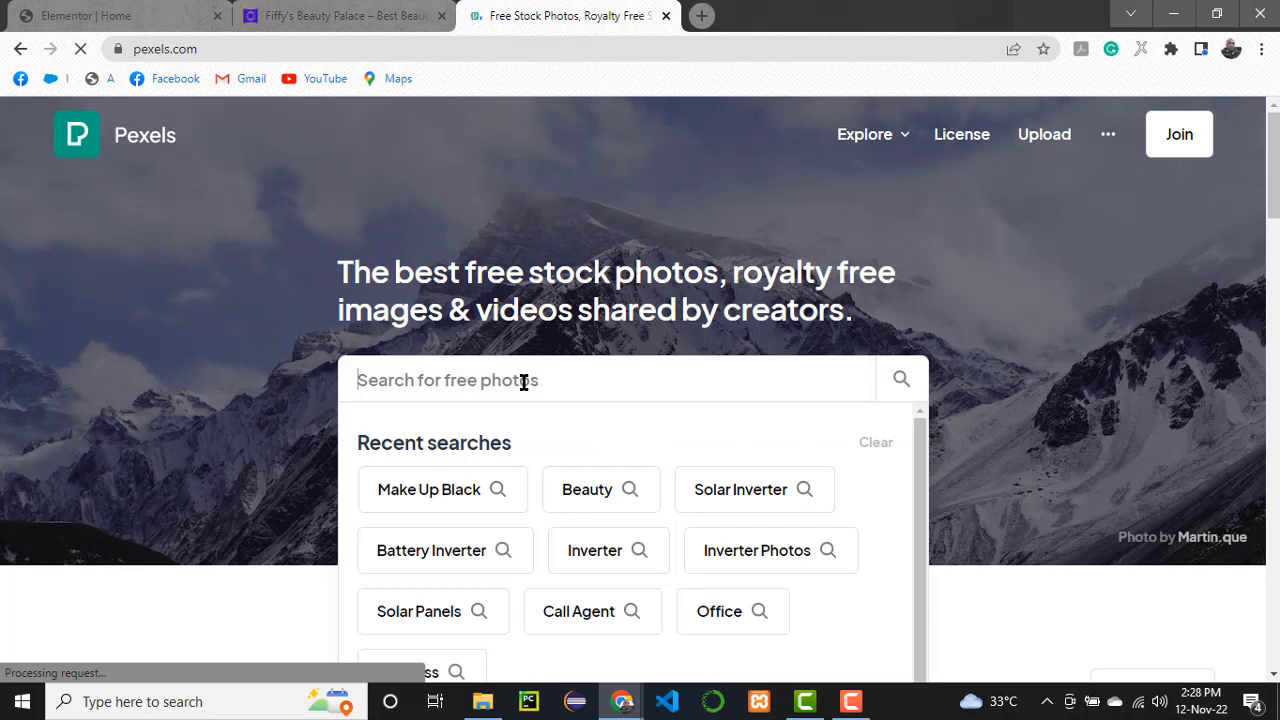
type("be")
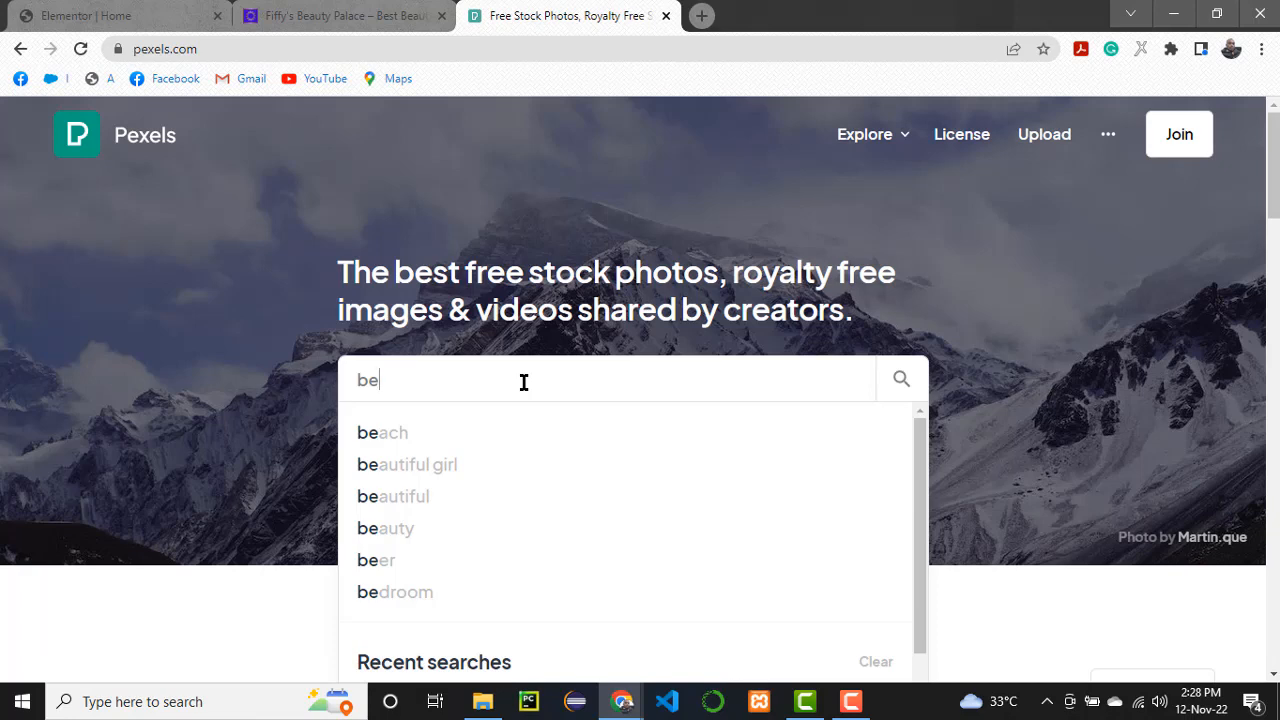
type("autif")
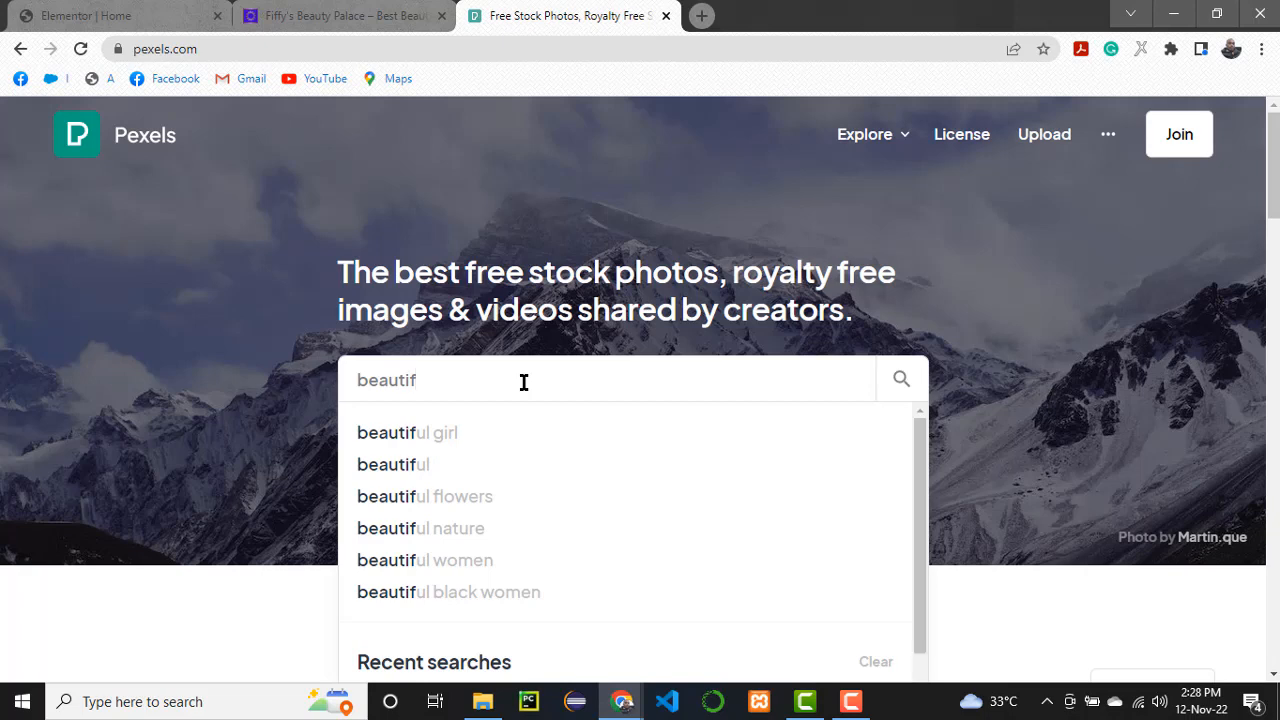
type("ul bla")
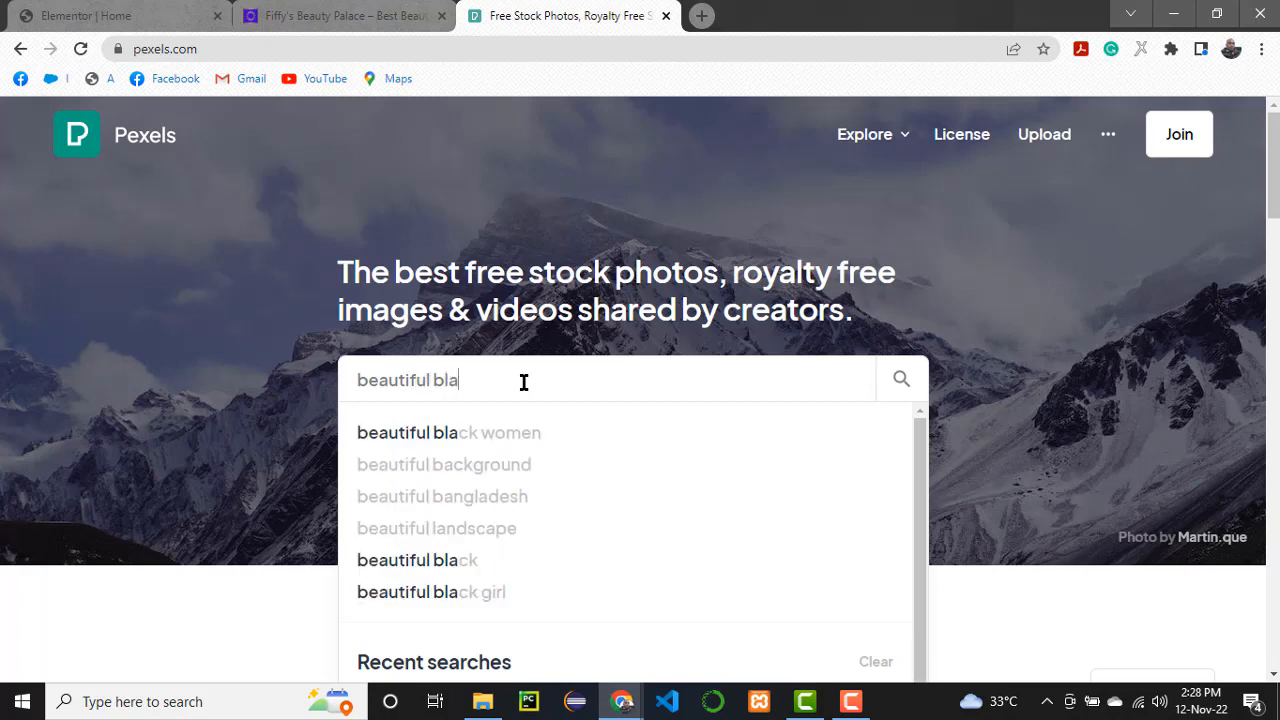
type("ck girl")
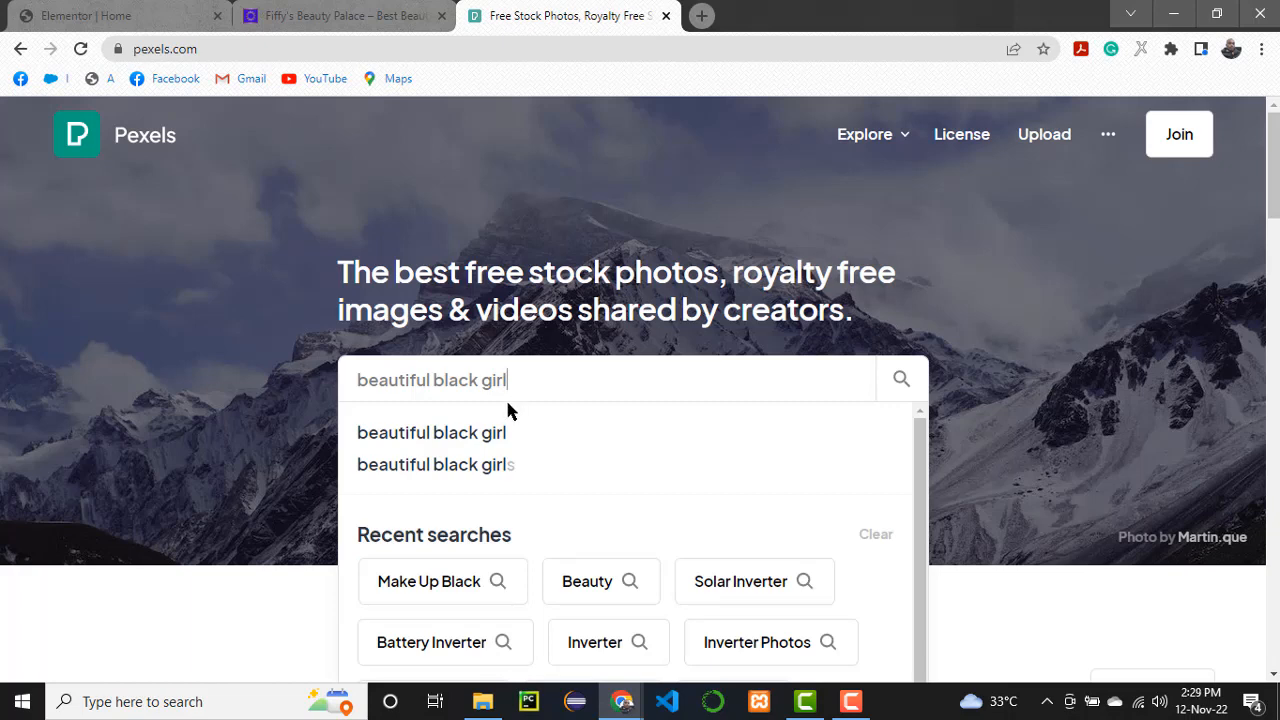
key("Return")
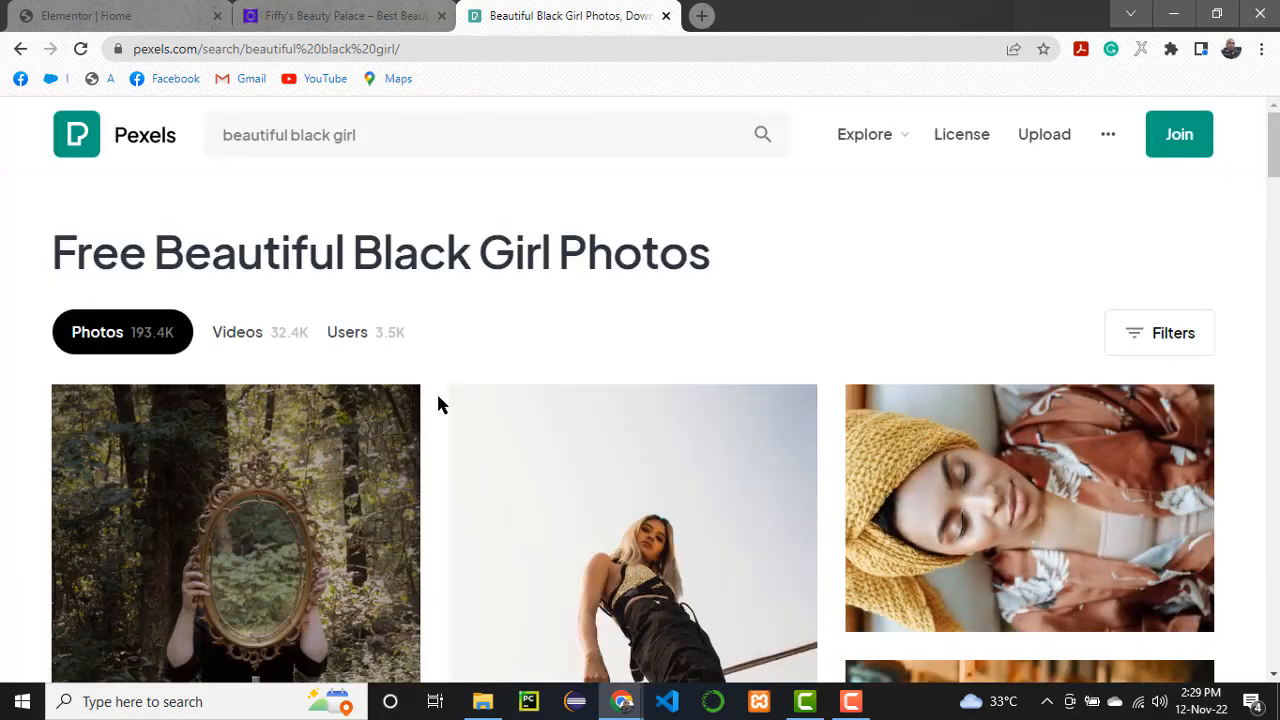
scroll(440, 404, "down", 2)
scroll(440, 404, "down", 3)
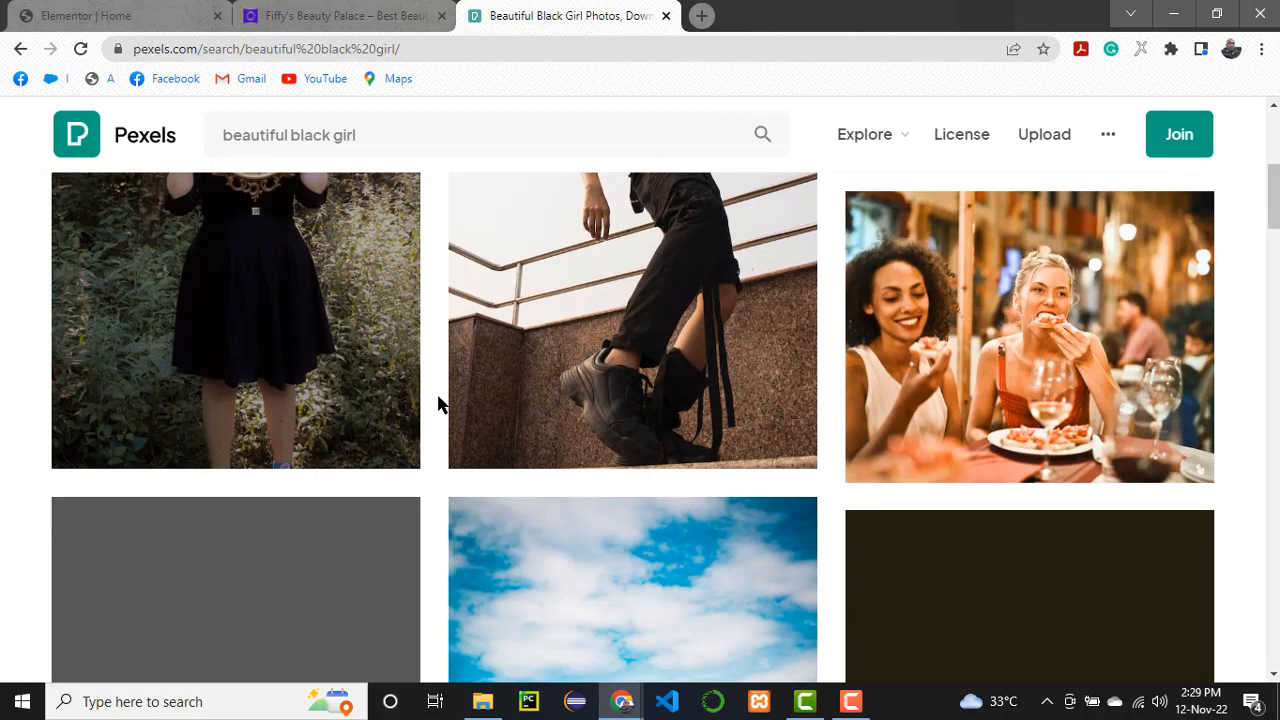
scroll(438, 397, "down", 4)
scroll(438, 397, "down", 3)
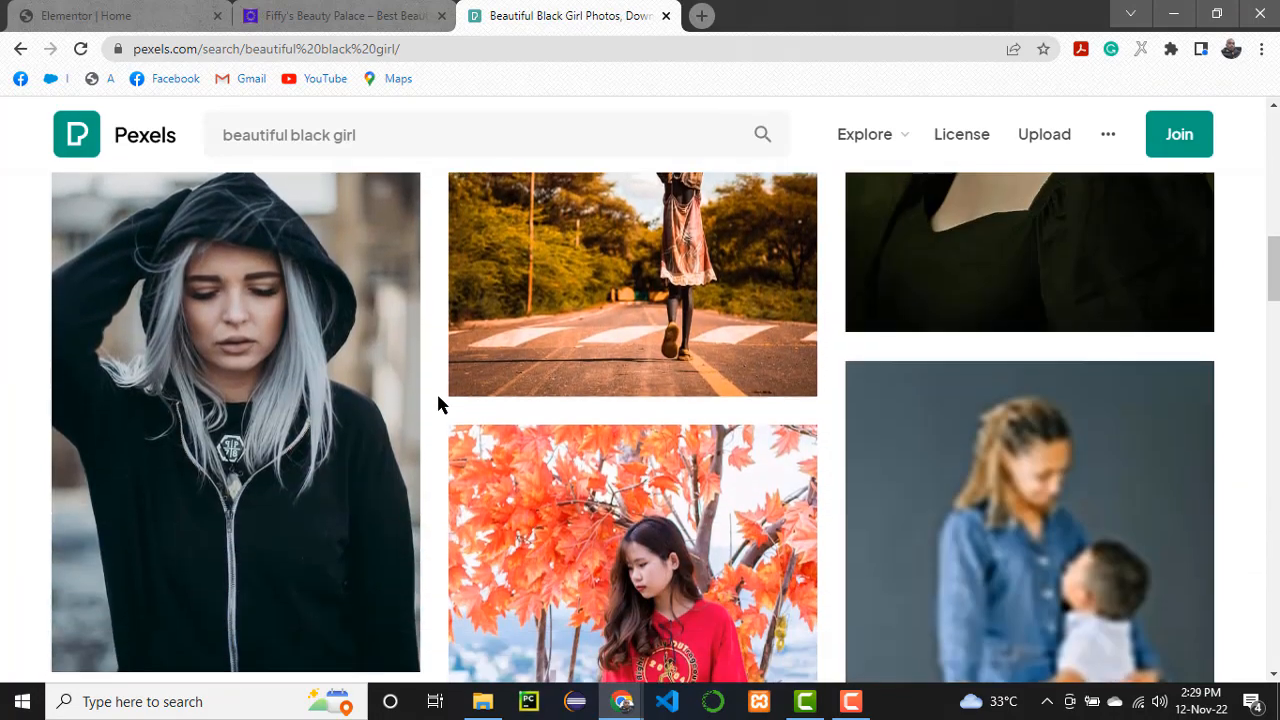
scroll(438, 404, "down", 10)
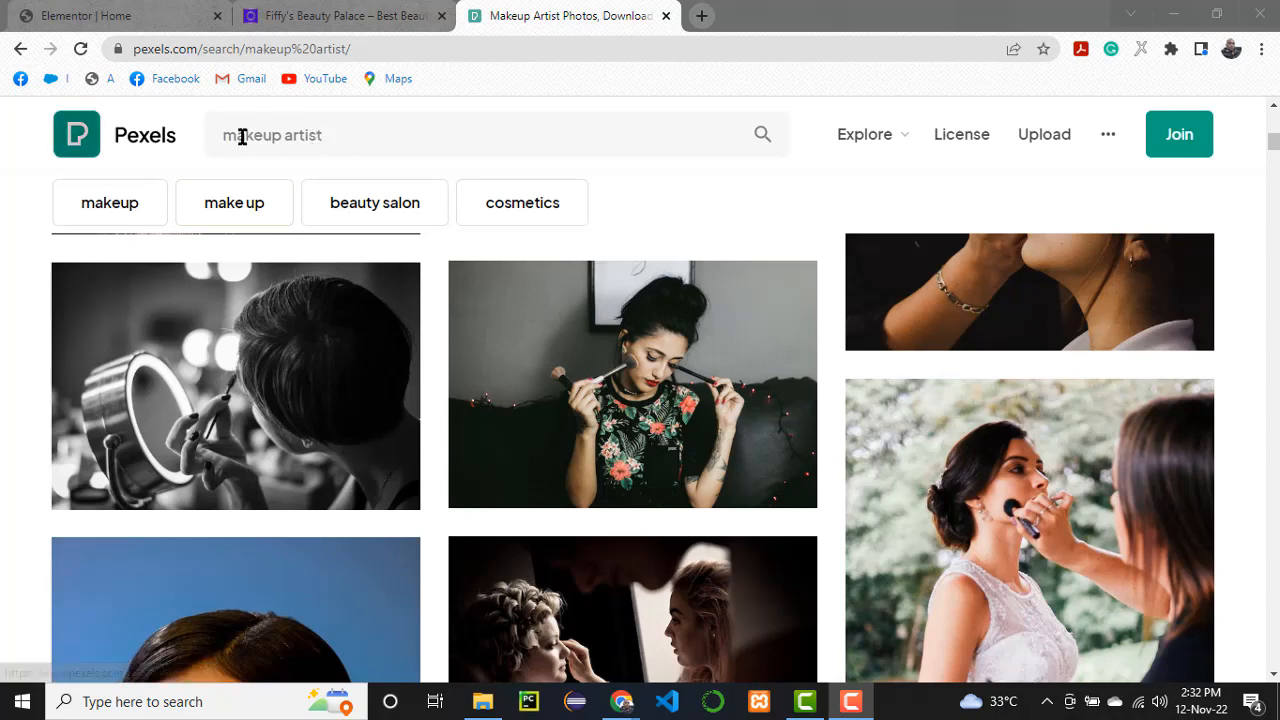
left_click_drag(354, 149, 184, 146)
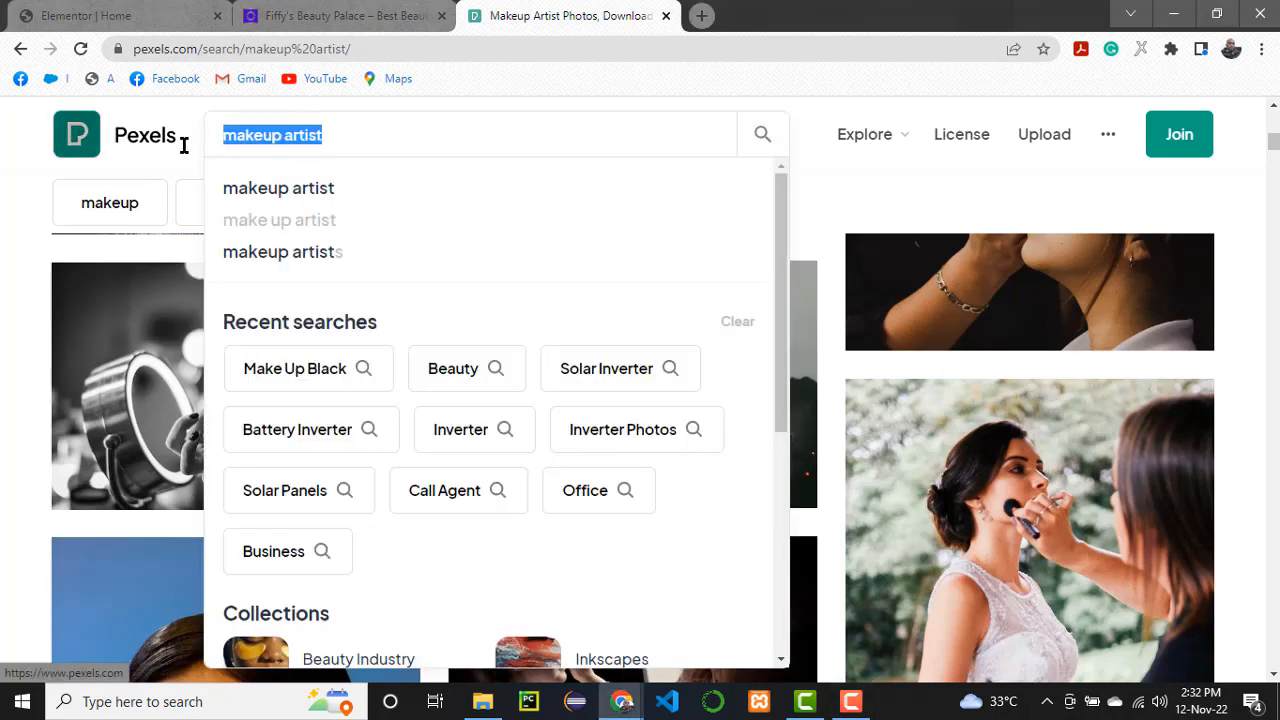
left_click(371, 137)
left_click(835, 219)
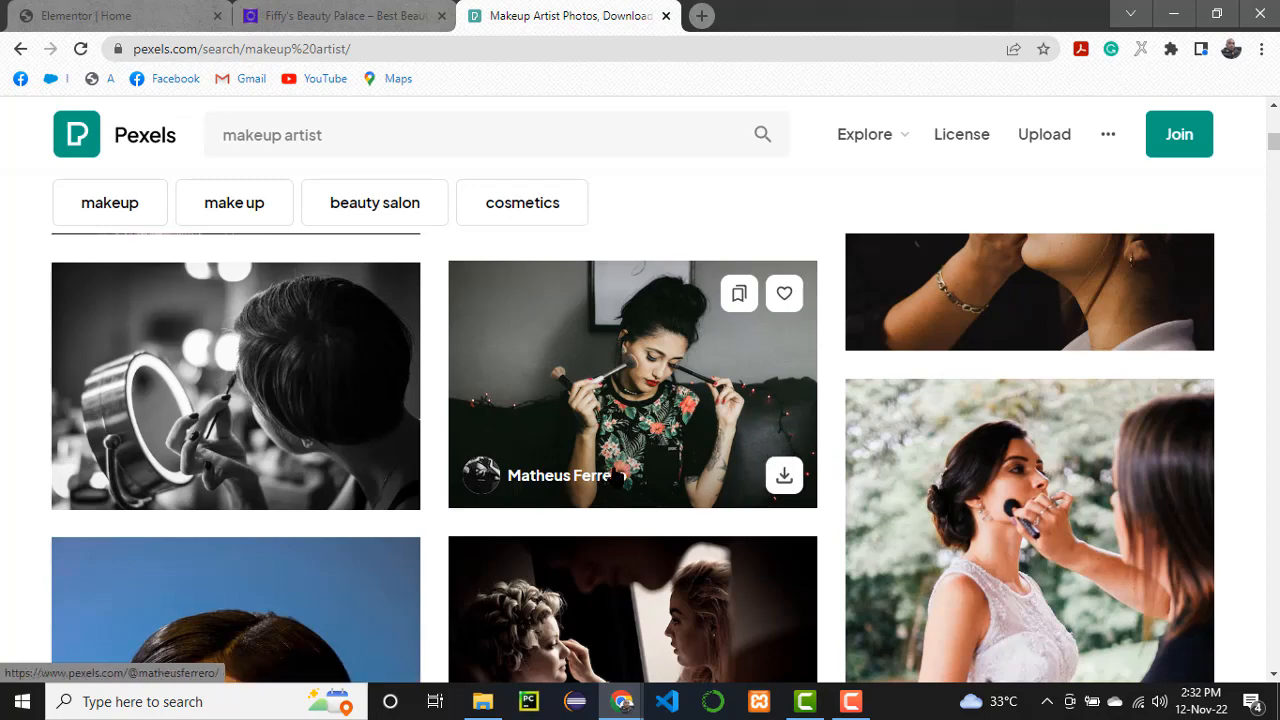
- Find and download the makeup artist photo by RODNAE Productions showing lip makeup applied against a pink background, and dismiss the donation dialog
scroll(735, 458, "up", 2)
scroll(734, 457, "down", 1)
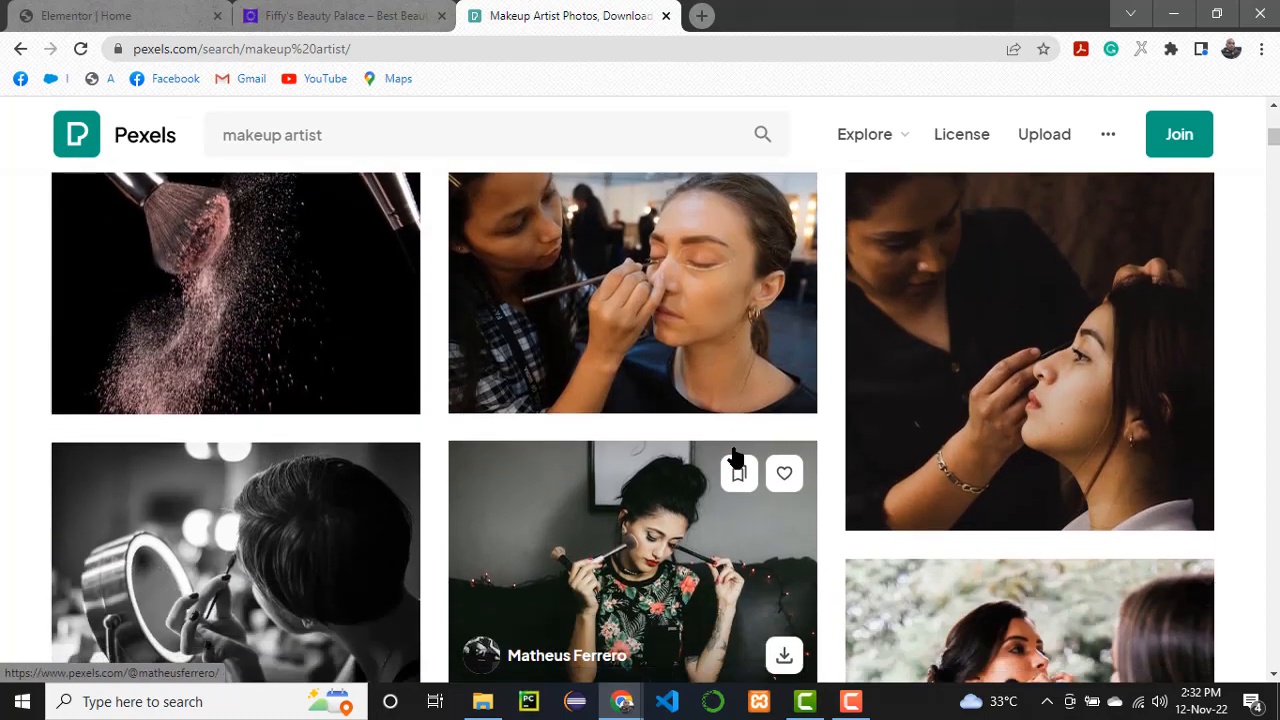
scroll(728, 520, "down", 7)
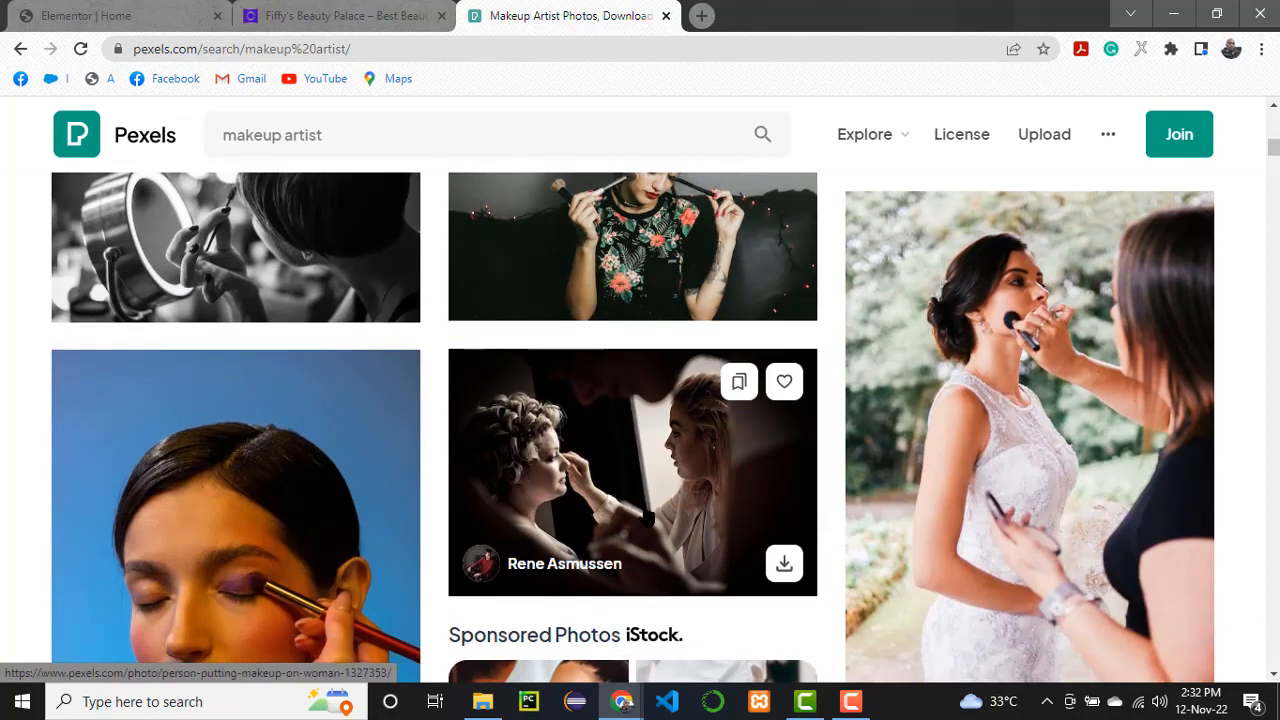
scroll(630, 511, "down", 15)
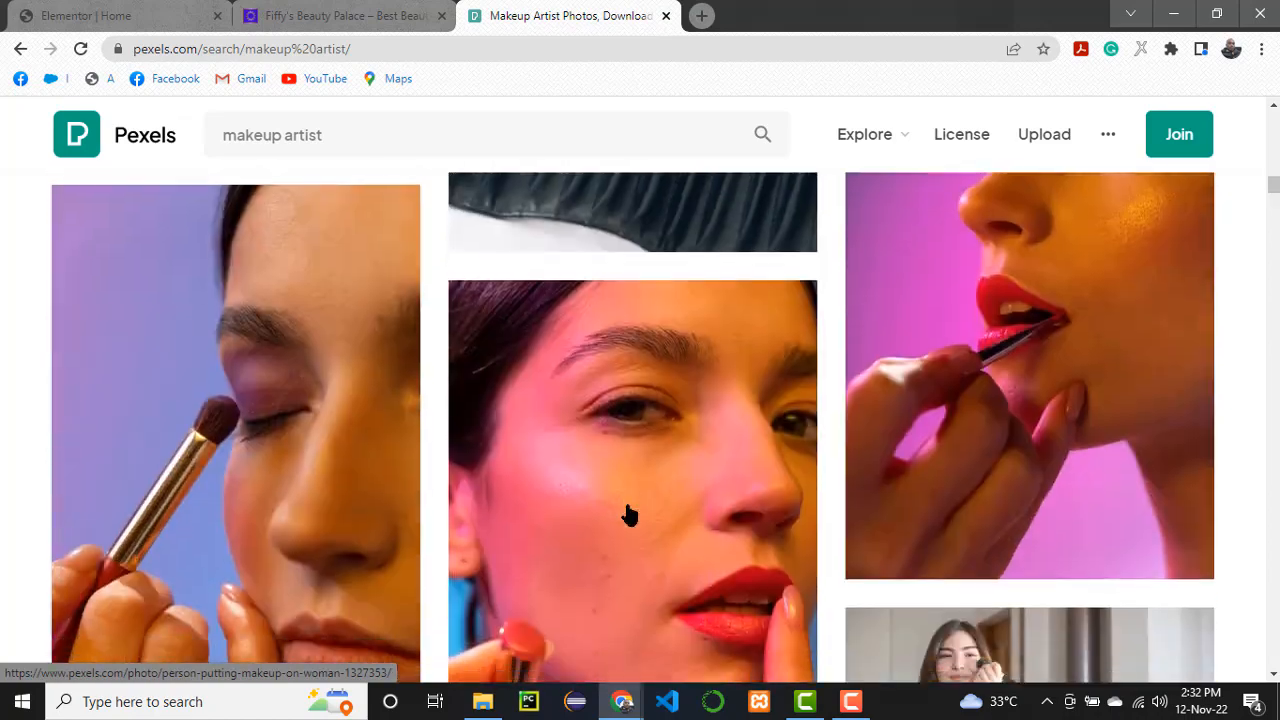
scroll(630, 511, "down", 15)
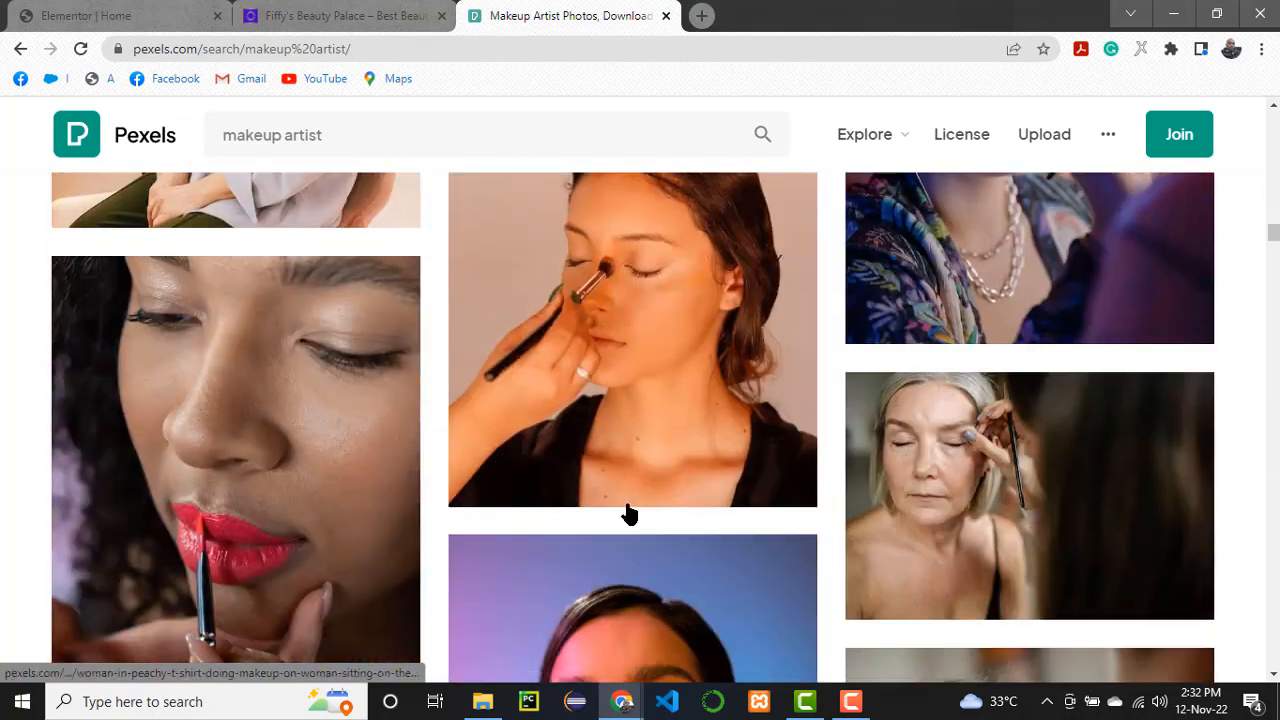
scroll(628, 511, "up", 4)
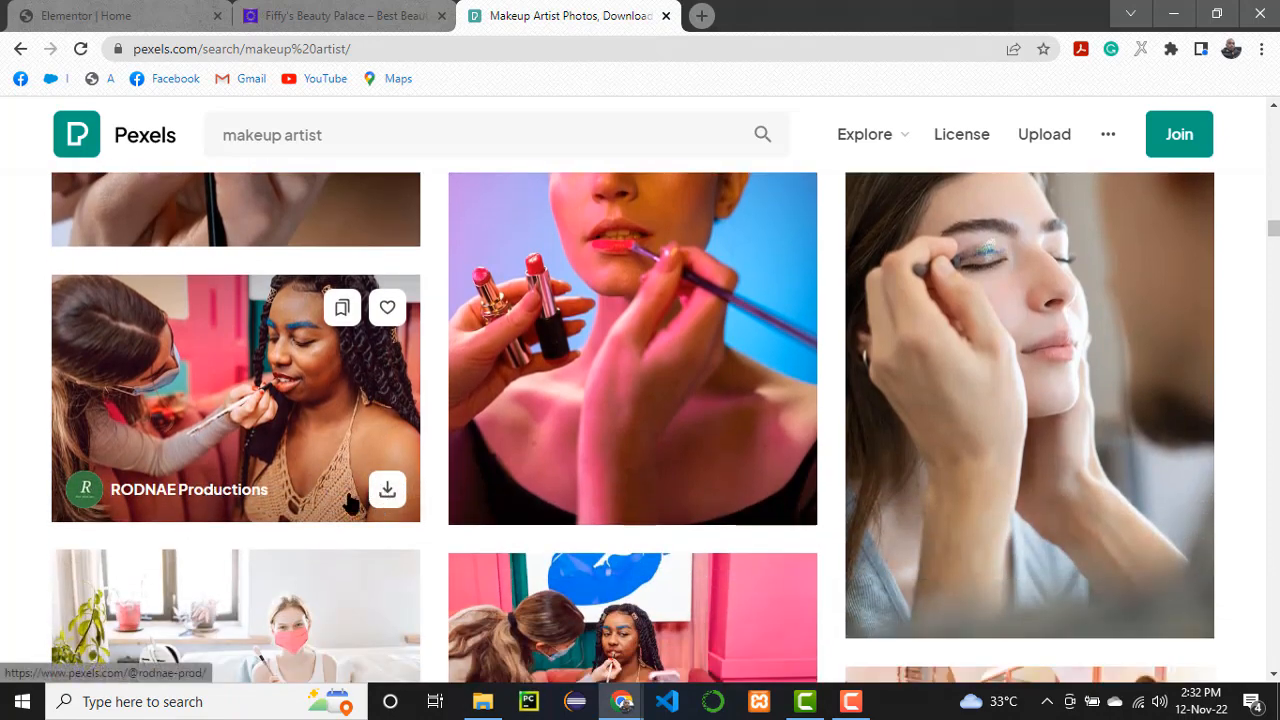
left_click(388, 495)
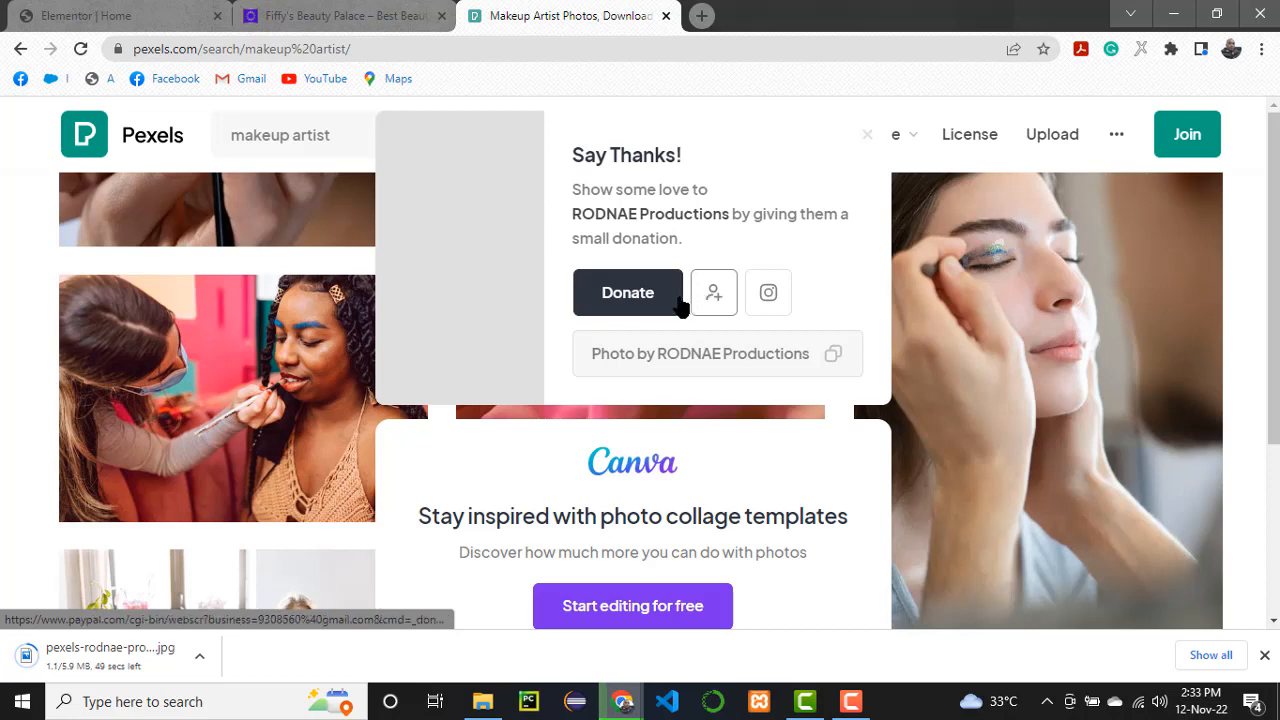
left_click(867, 136)
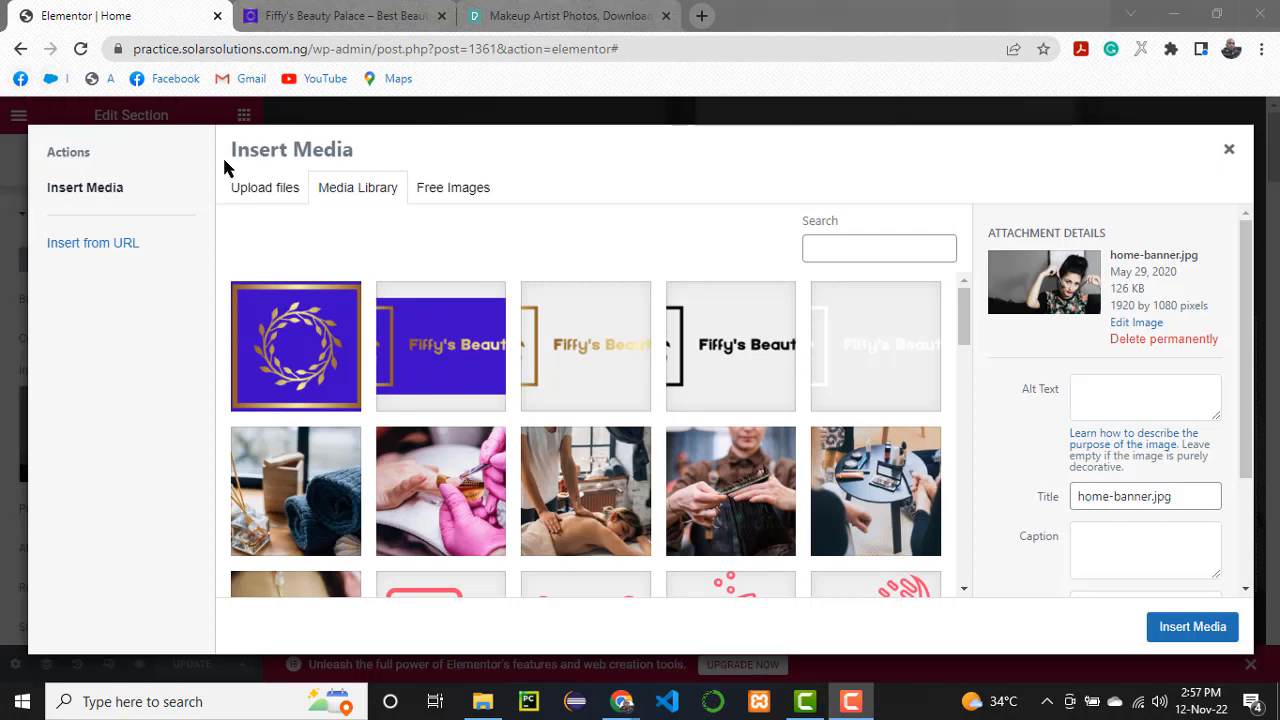
- Upload the new-bg image from the fiffy folder in Documents to the media library
left_click(257, 199)
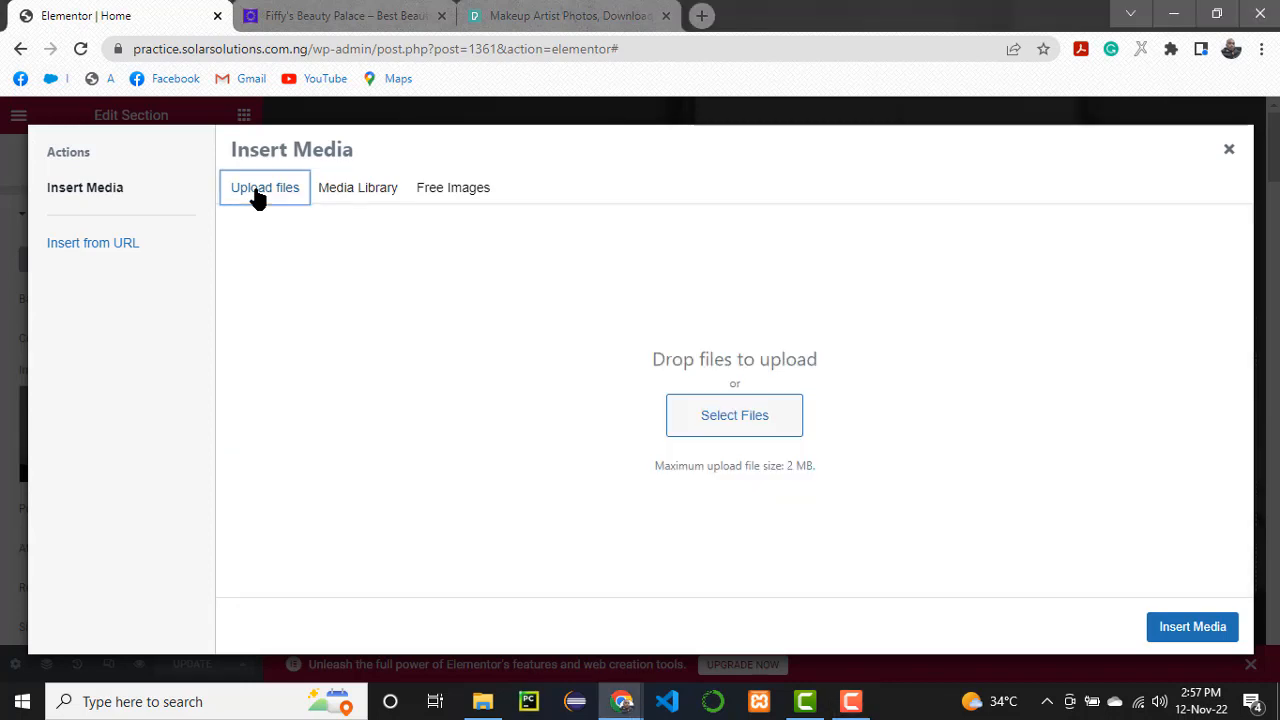
left_click(742, 428)
left_click(742, 428)
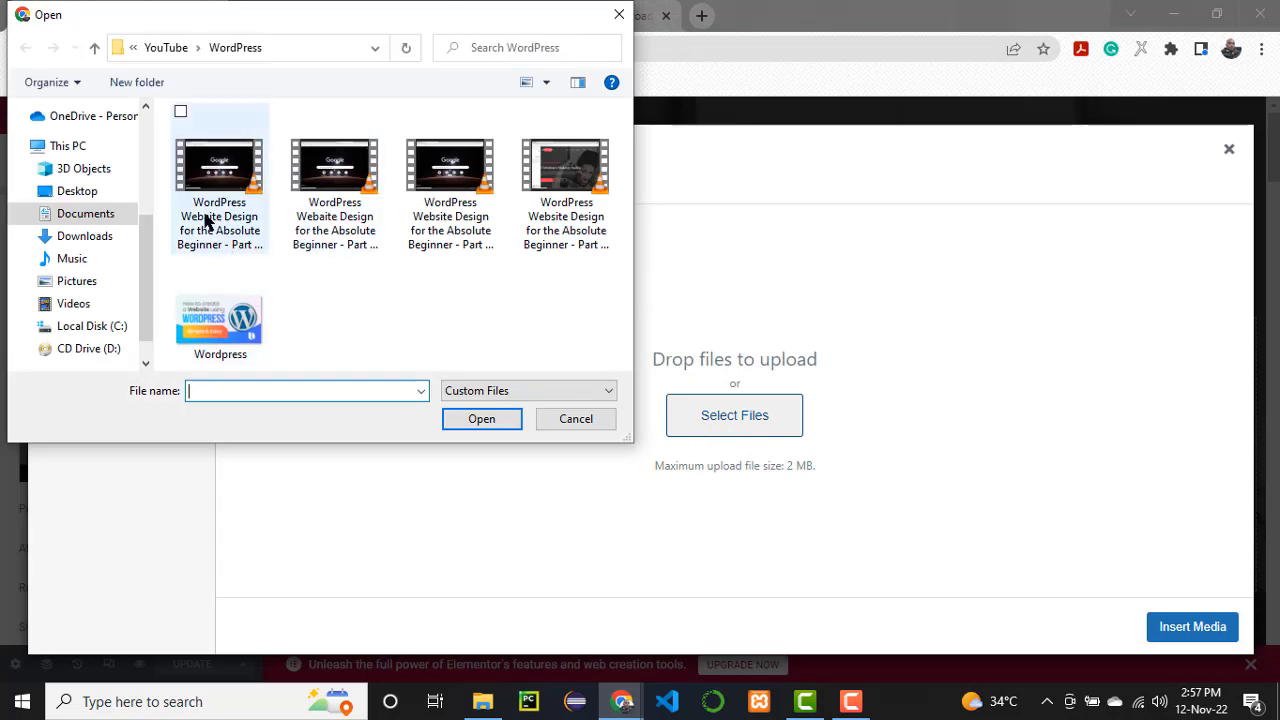
left_click(150, 50)
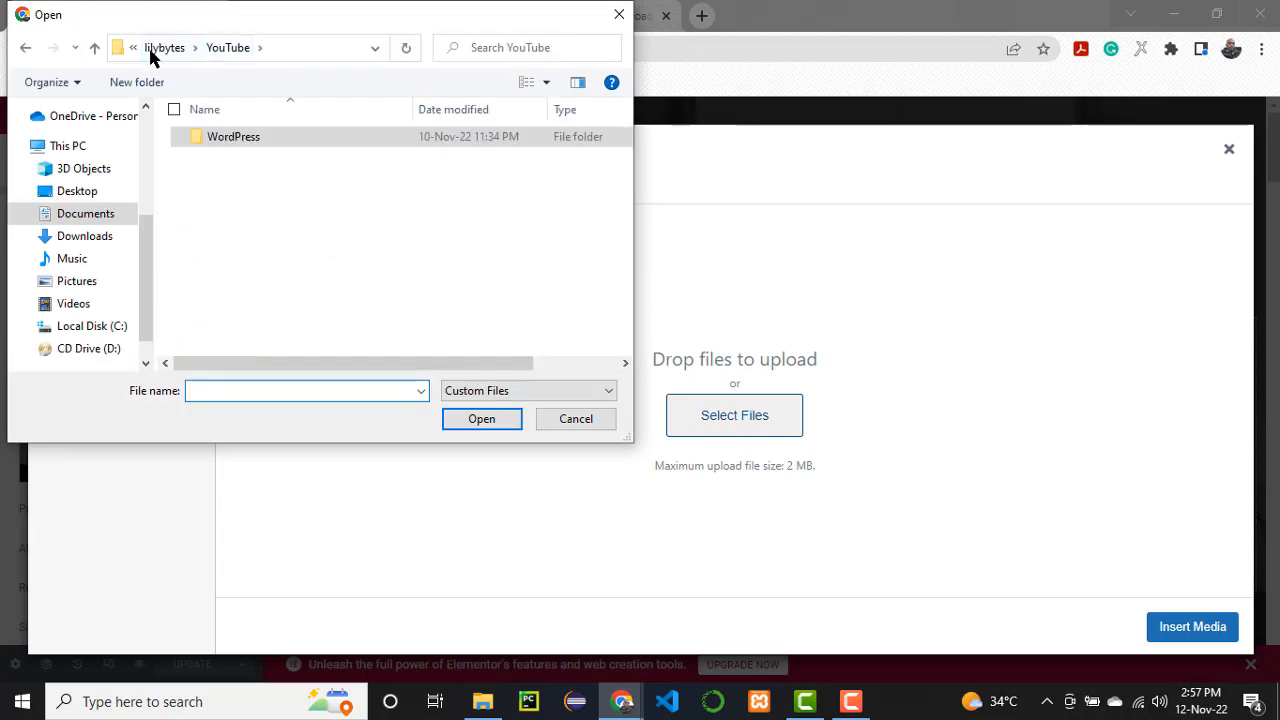
left_click(75, 216)
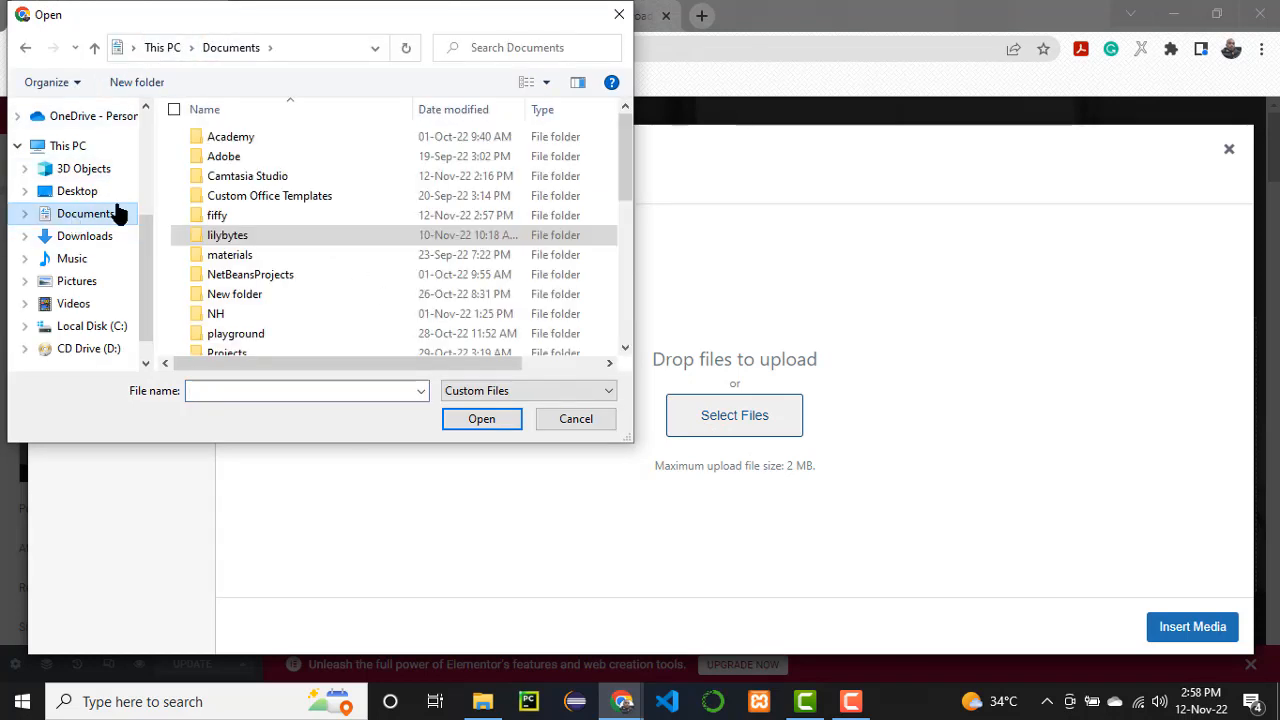
double_click(250, 218)
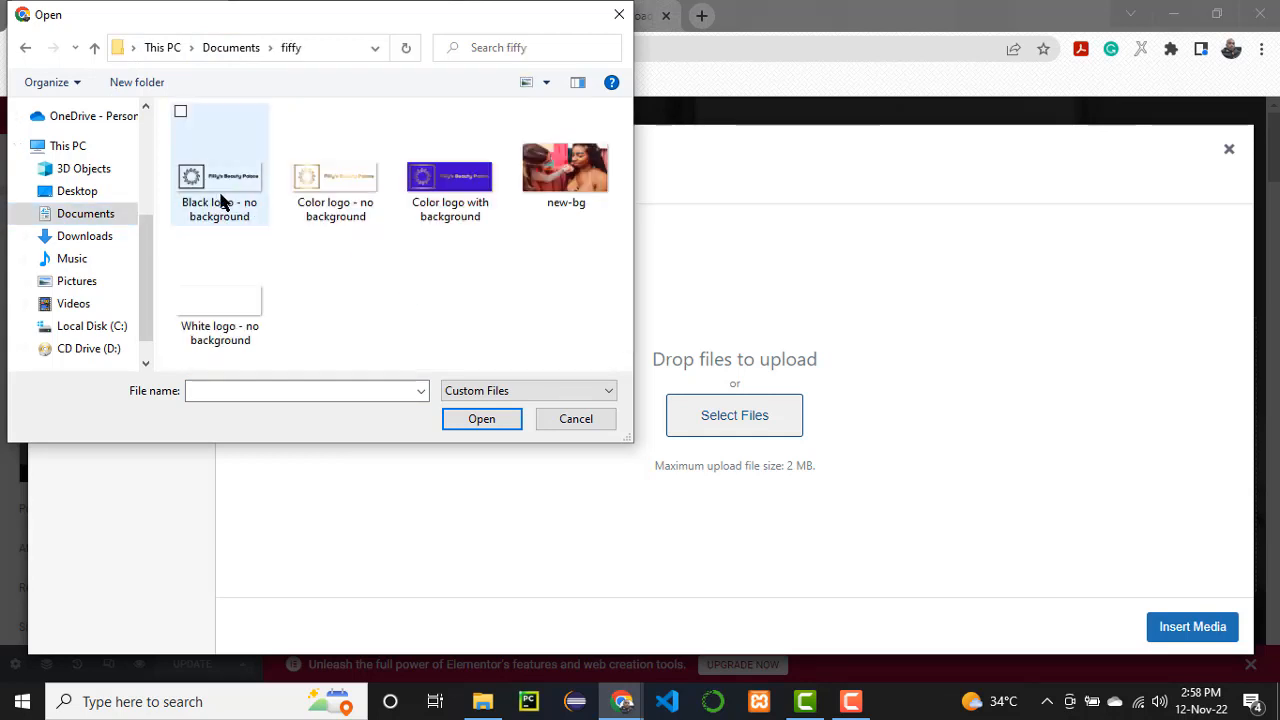
left_click(563, 170)
left_click(482, 419)
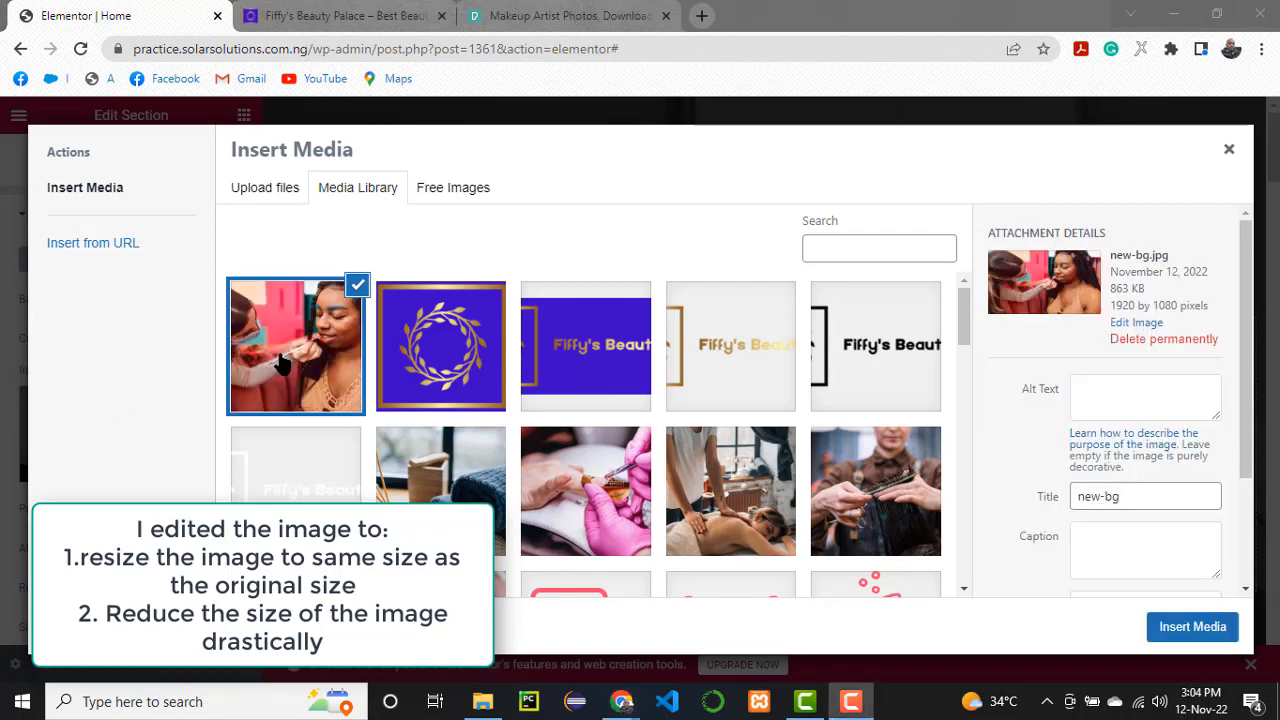
- Set the new-bg image's alt text to "Fiffy Fluffy touch background image"
left_click(1114, 397)
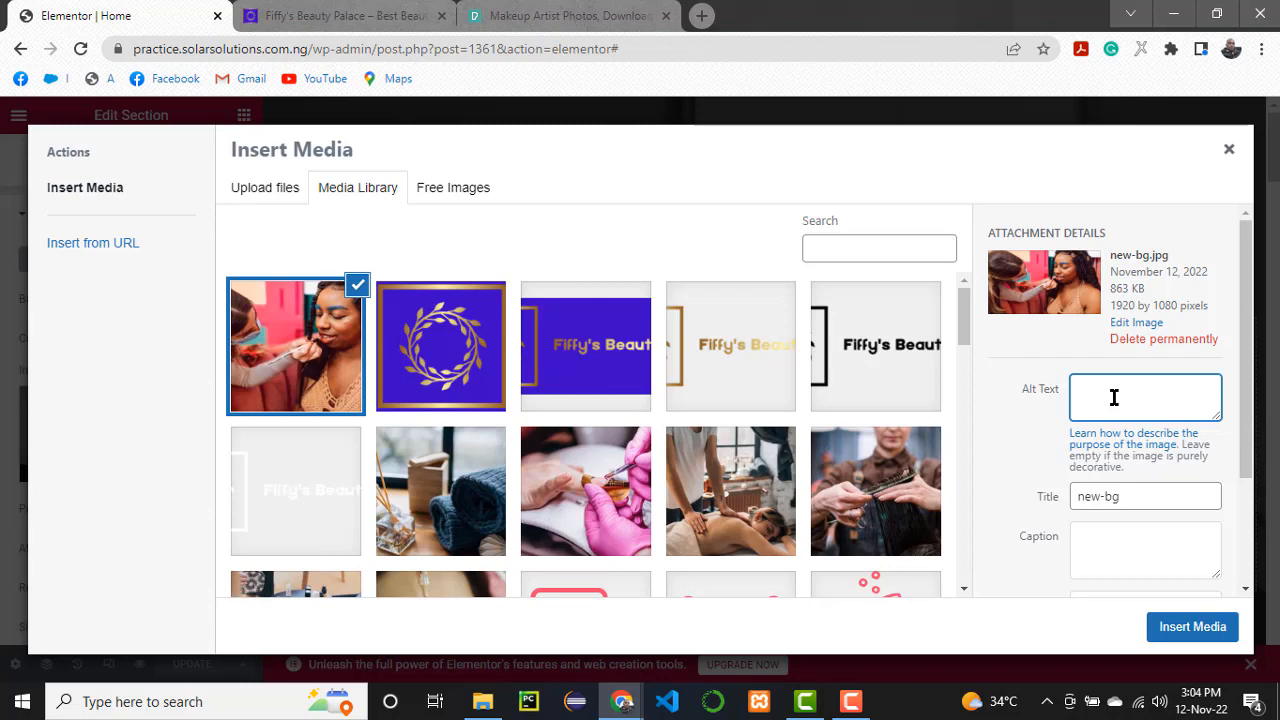
type("Fiffy")
type("Fluff touch Img")
key("BackSpace")
key("BackSpace")
key("BackSpace")
type("back")
type("groun")
type("f")
type("d image")
- Insert the new-bg image as the hero section's background and look over the section on the page
scroll(1205, 505, "down", 3)
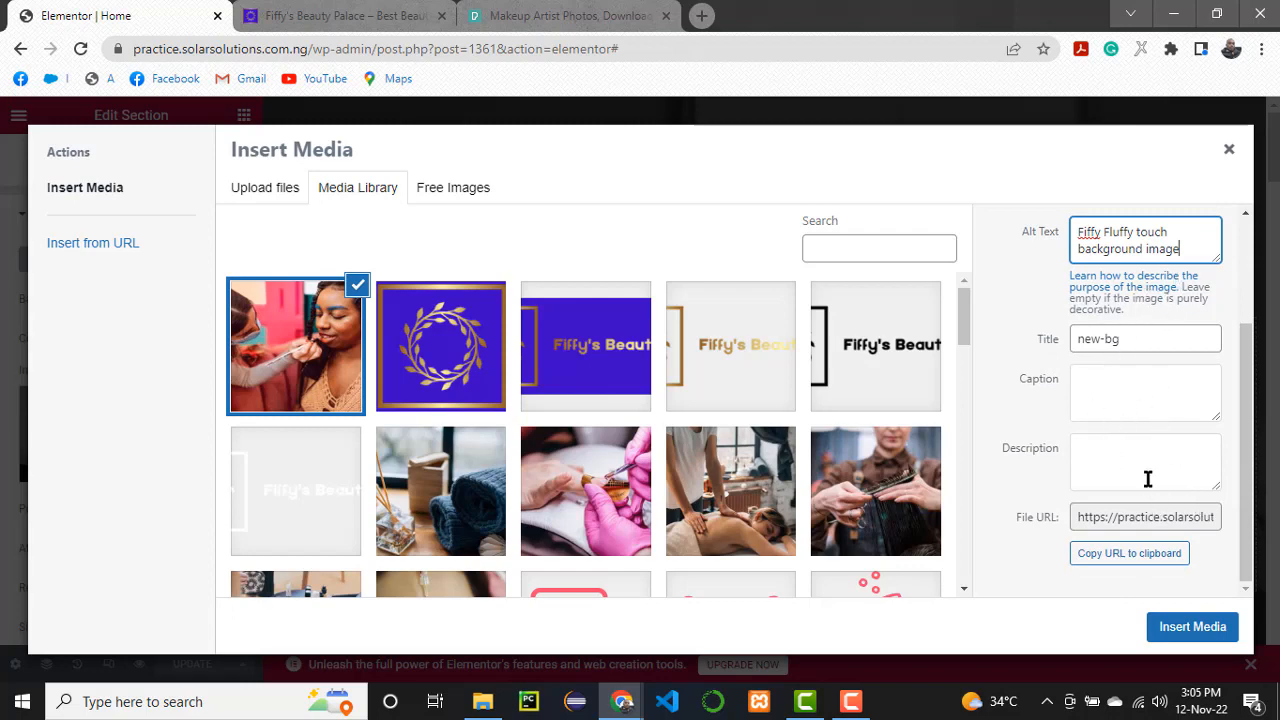
left_click(1197, 645)
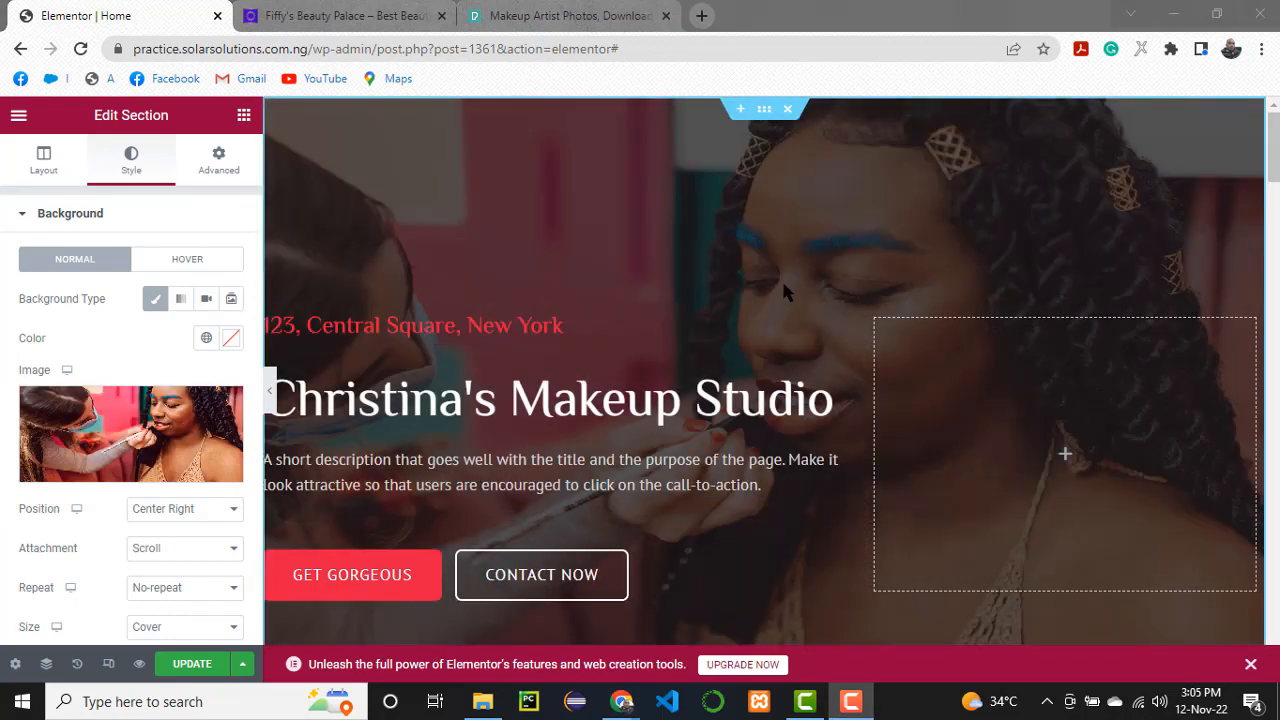
scroll(835, 255, "down", 3)
scroll(835, 255, "up", 3)
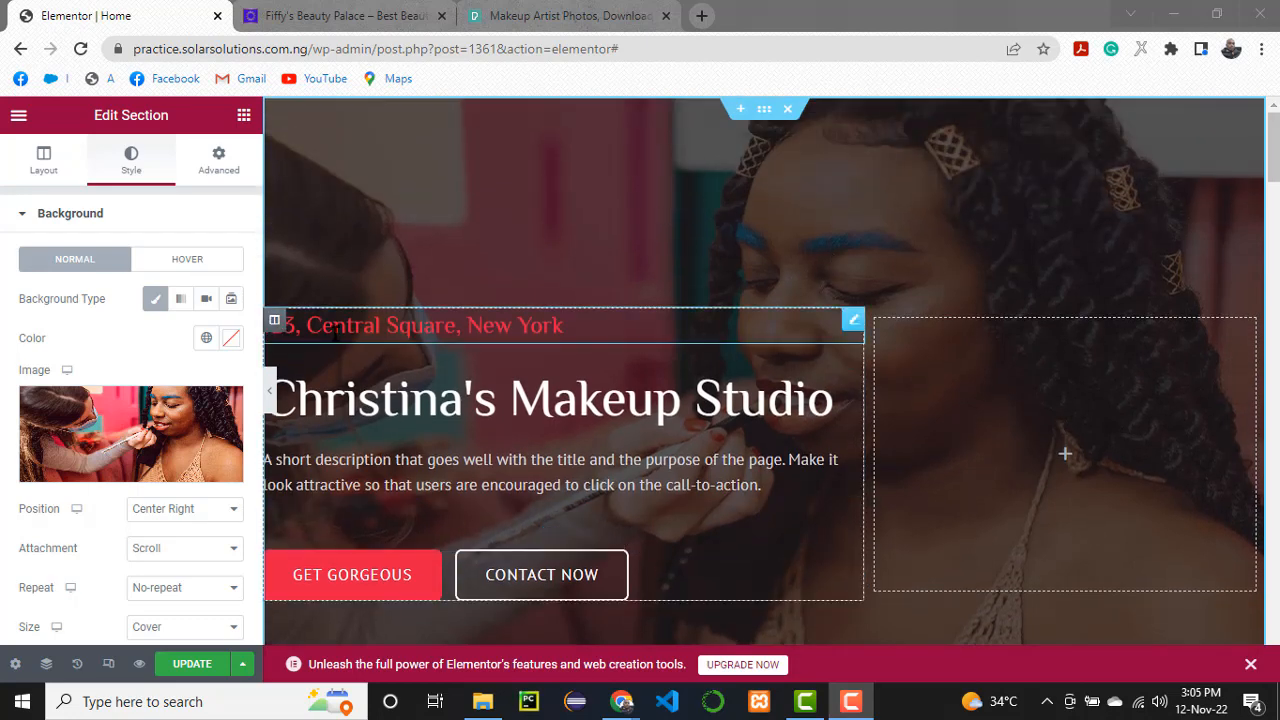
- Replace the text of the hero section's address heading with a placeholder street, city and country address
left_click(852, 325)
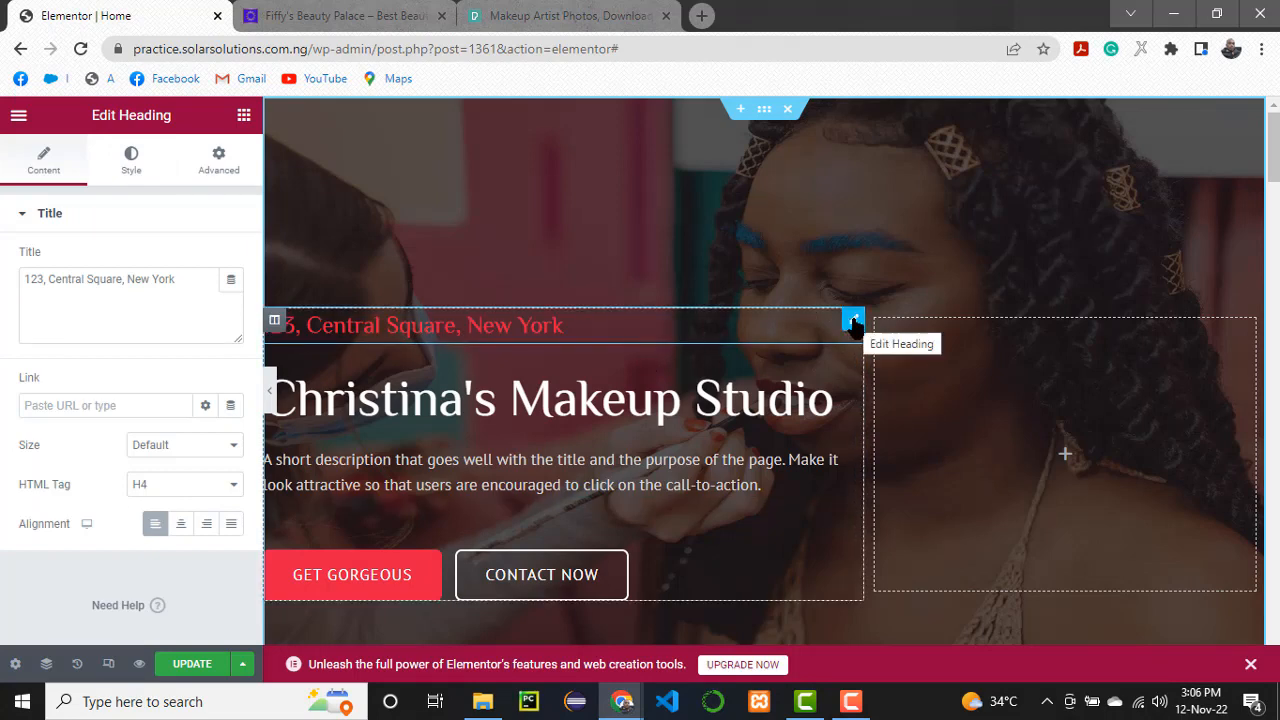
left_click_drag(183, 285, 2, 290)
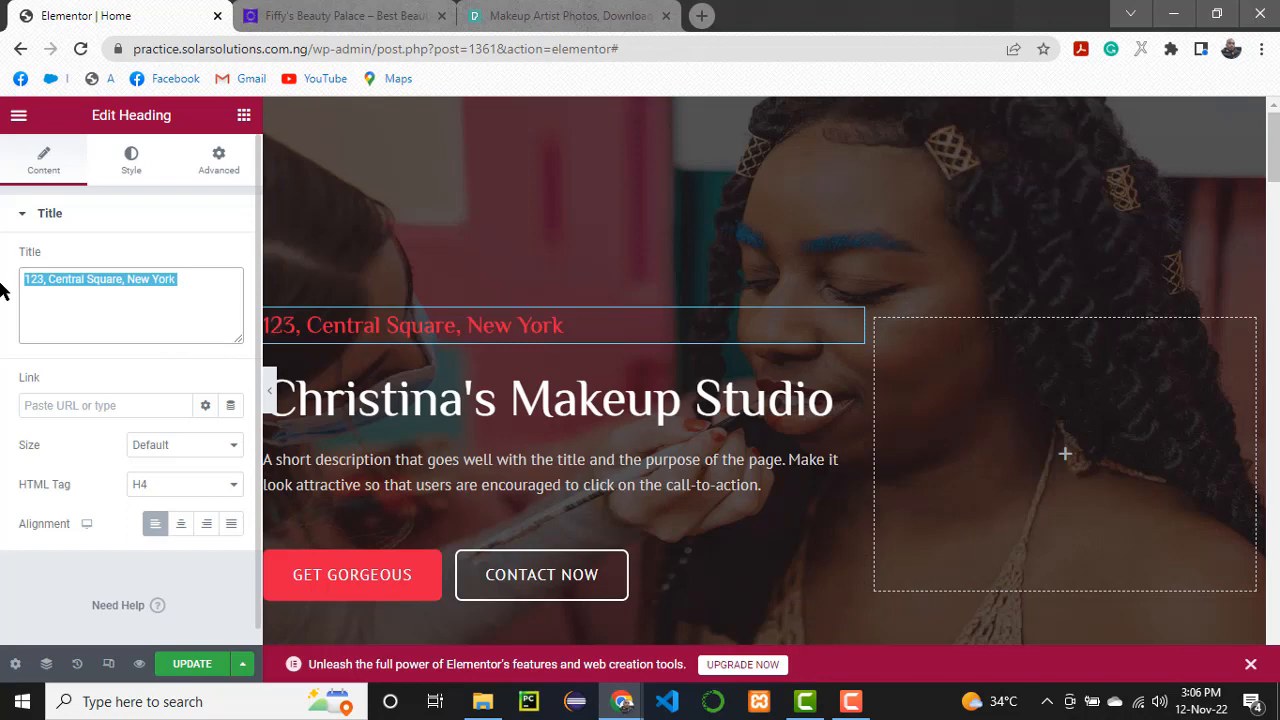
type("1,")
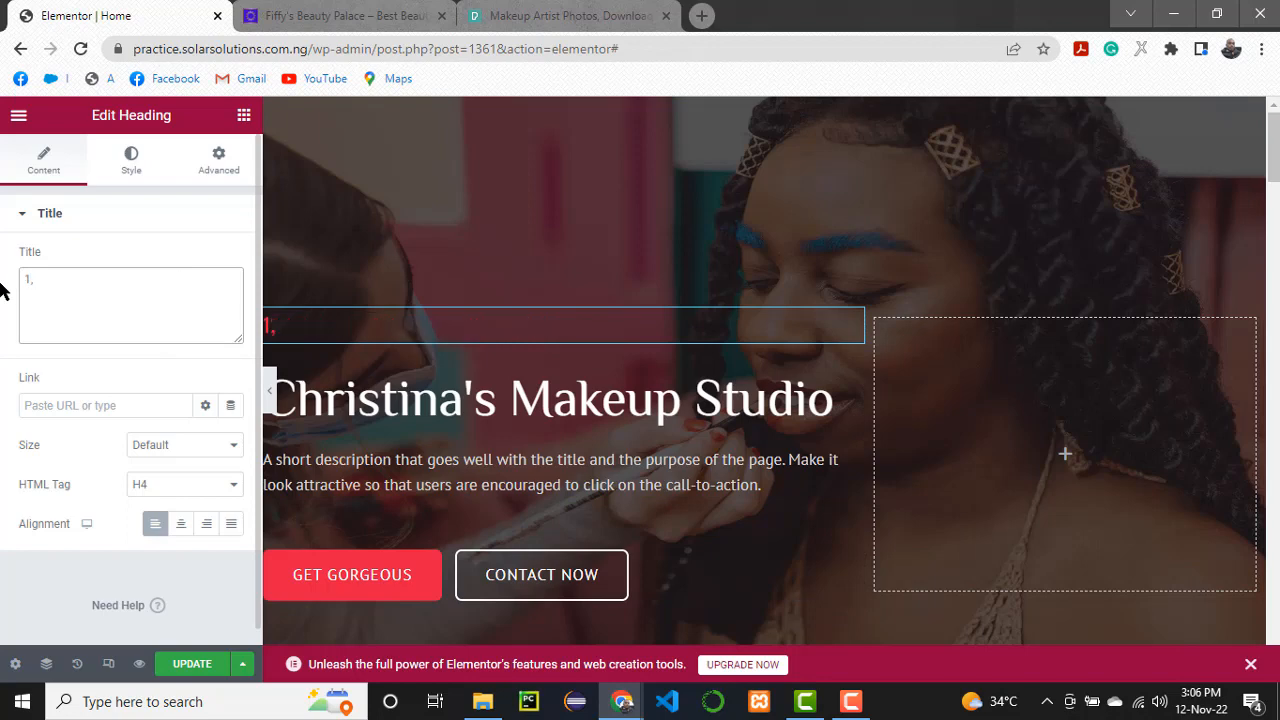
type(" myStreet")
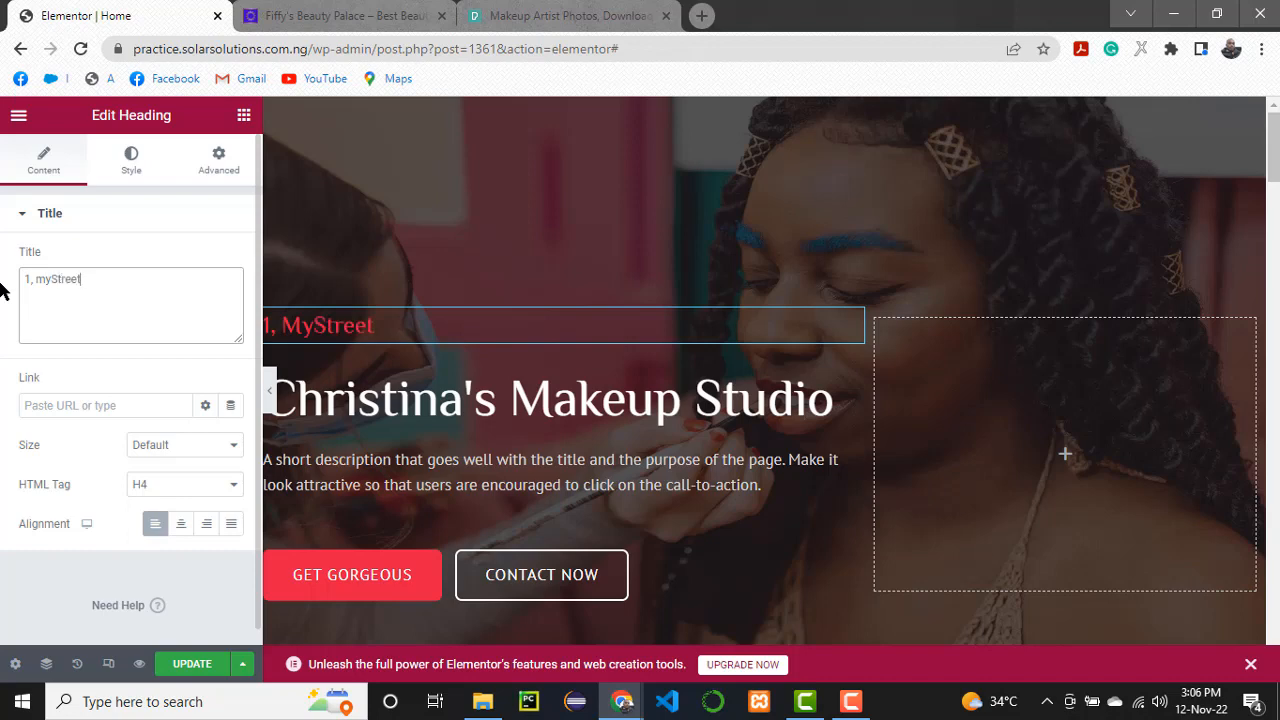
type(", MyCity")
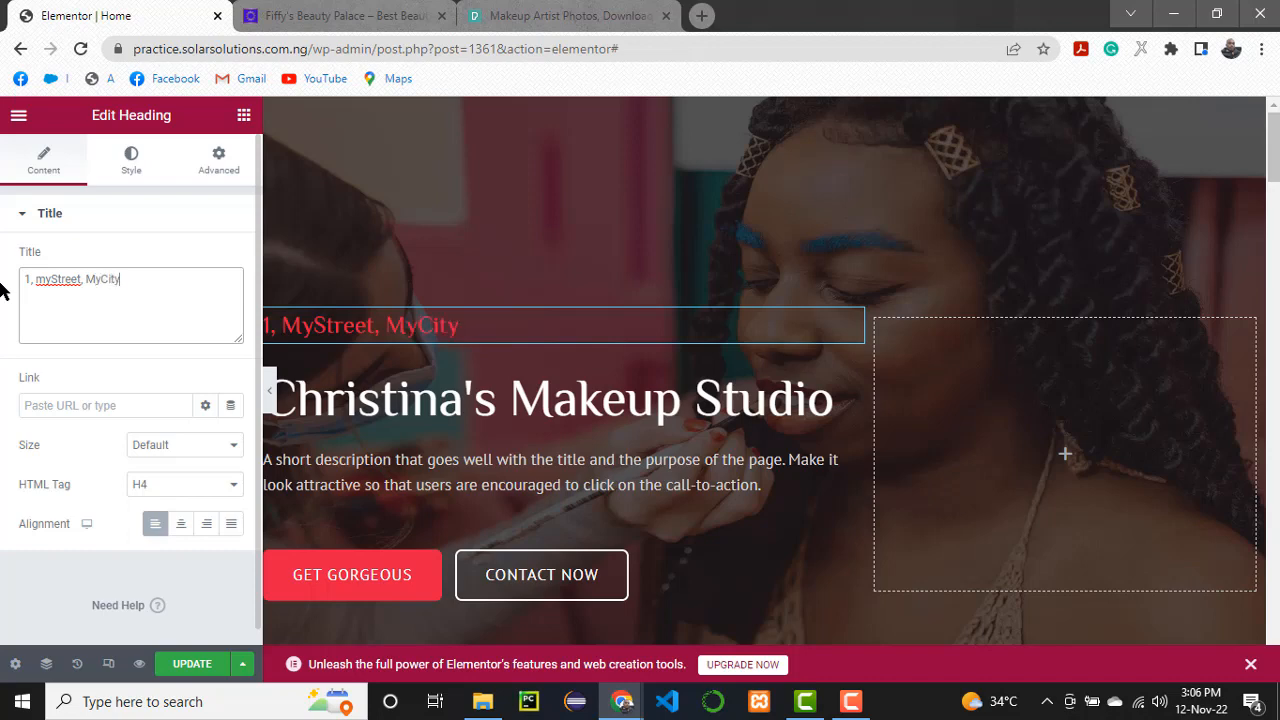
type(", MyCountry")
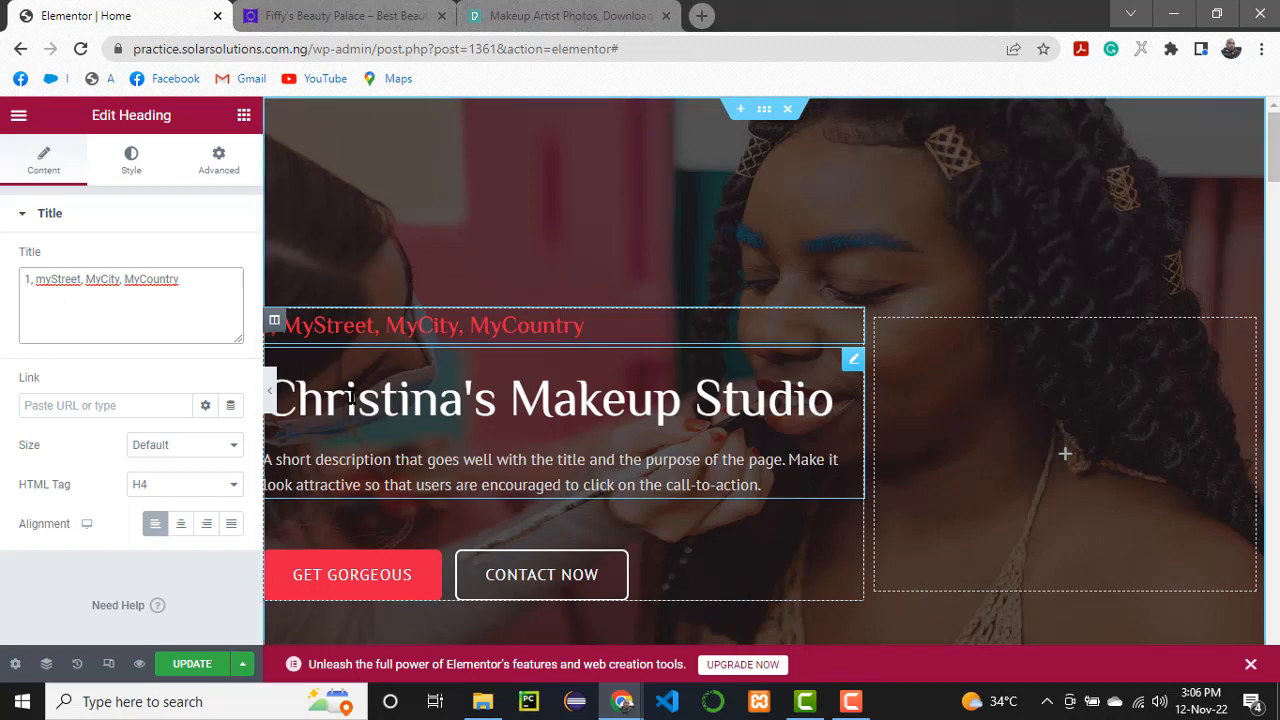
- Change the title of the hero section's image box to "Fiffy Beauty Palace"
left_click(853, 361)
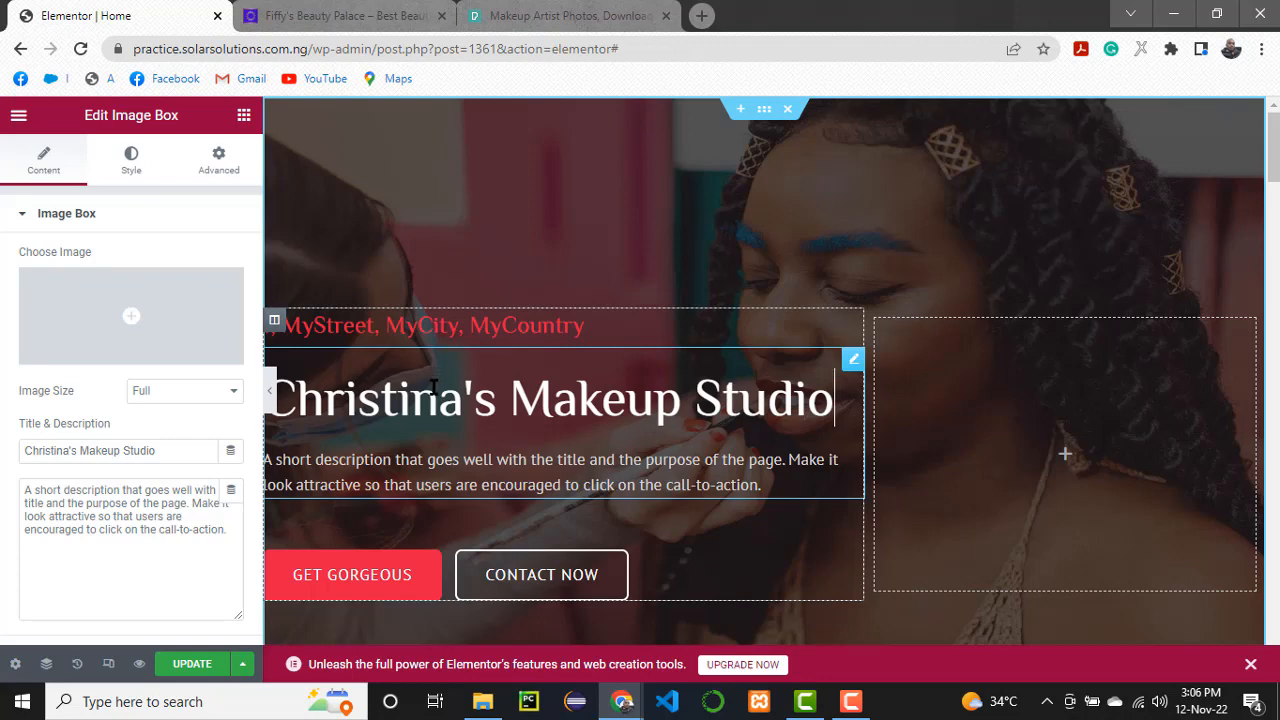
left_click_drag(171, 451, 3, 452)
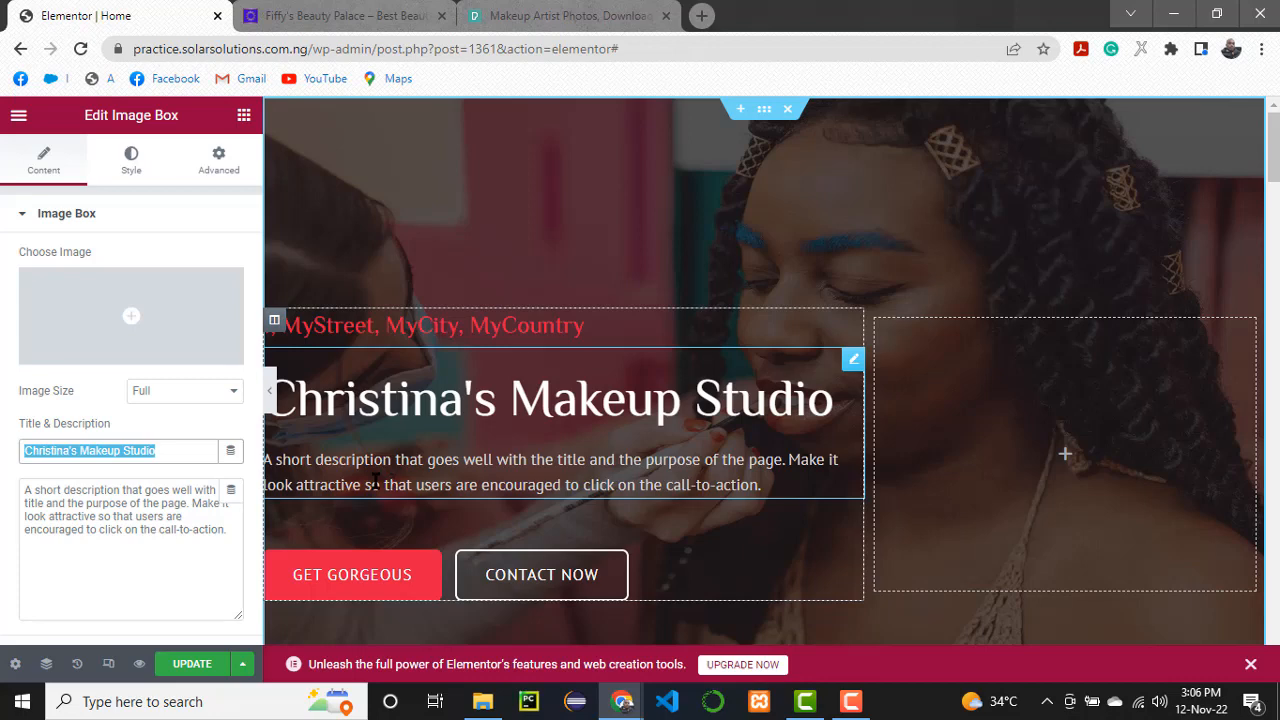
type("Fiffy ")
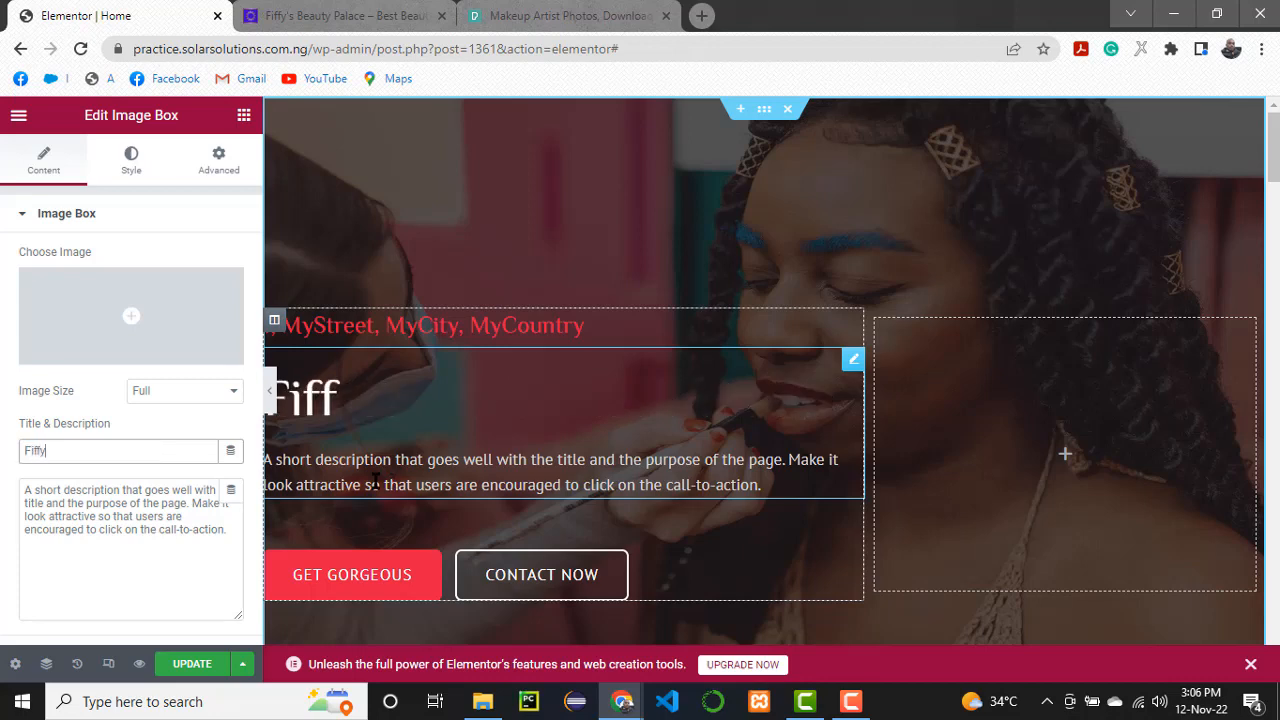
type("Beau")
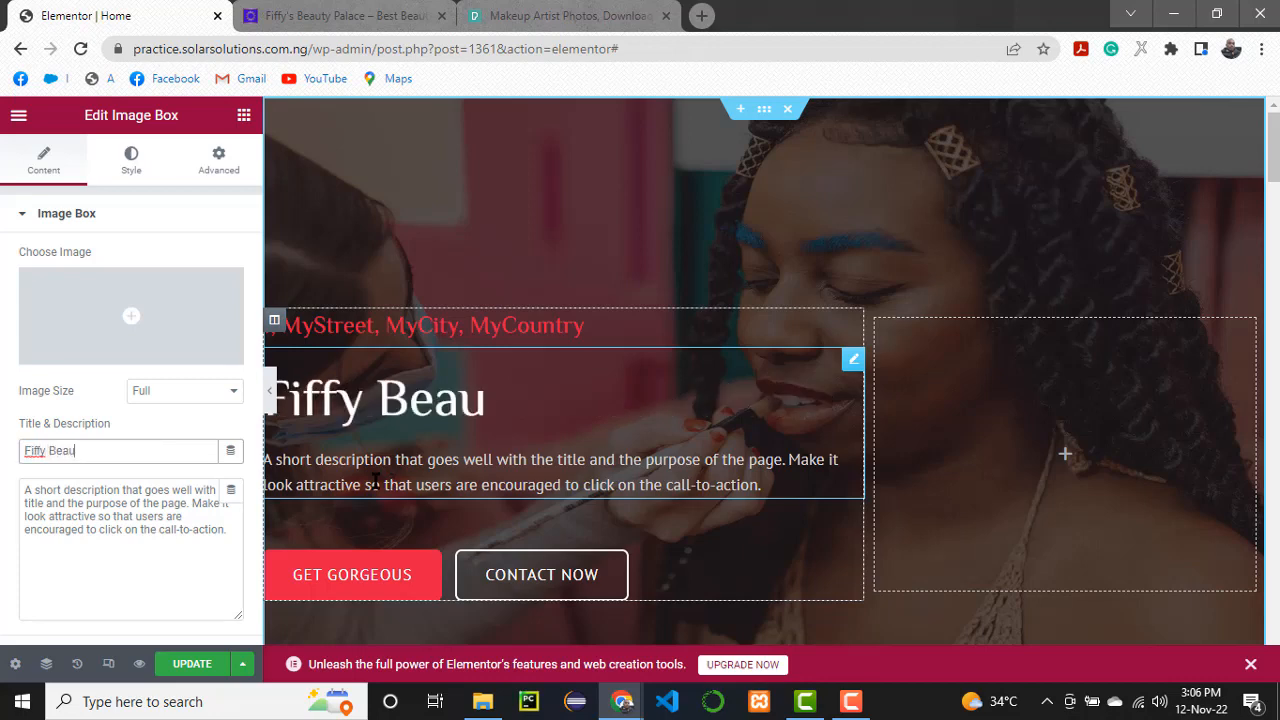
type("ty Palace")
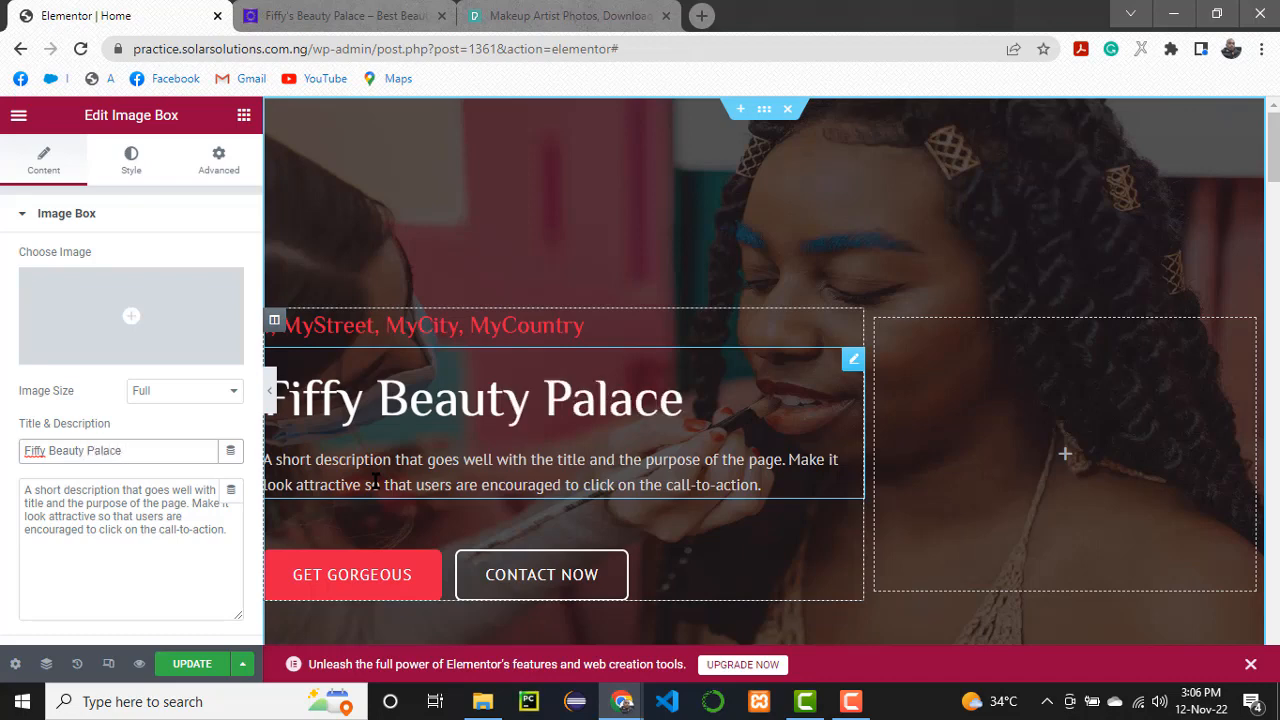
- Replace the hero image box description with "At Fiffy beauty's palace , we deal with all kind of makeup"
left_click(125, 531)
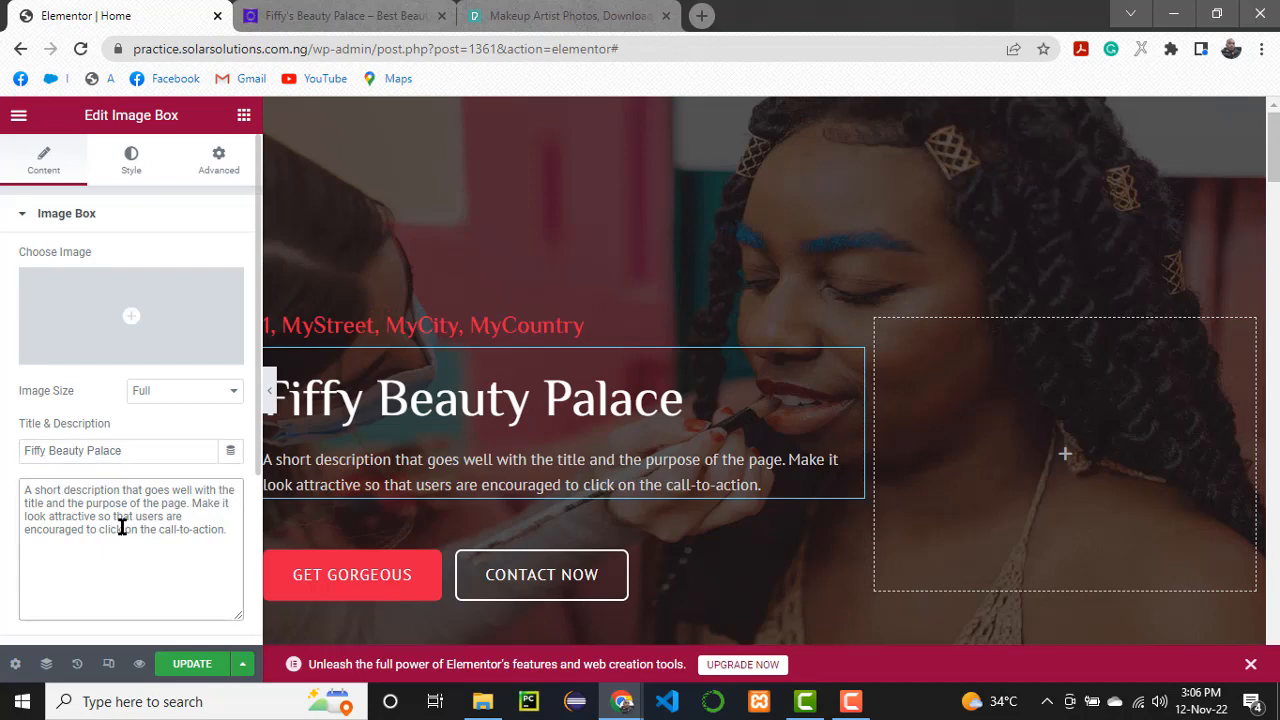
left_click_drag(223, 528, 12, 490)
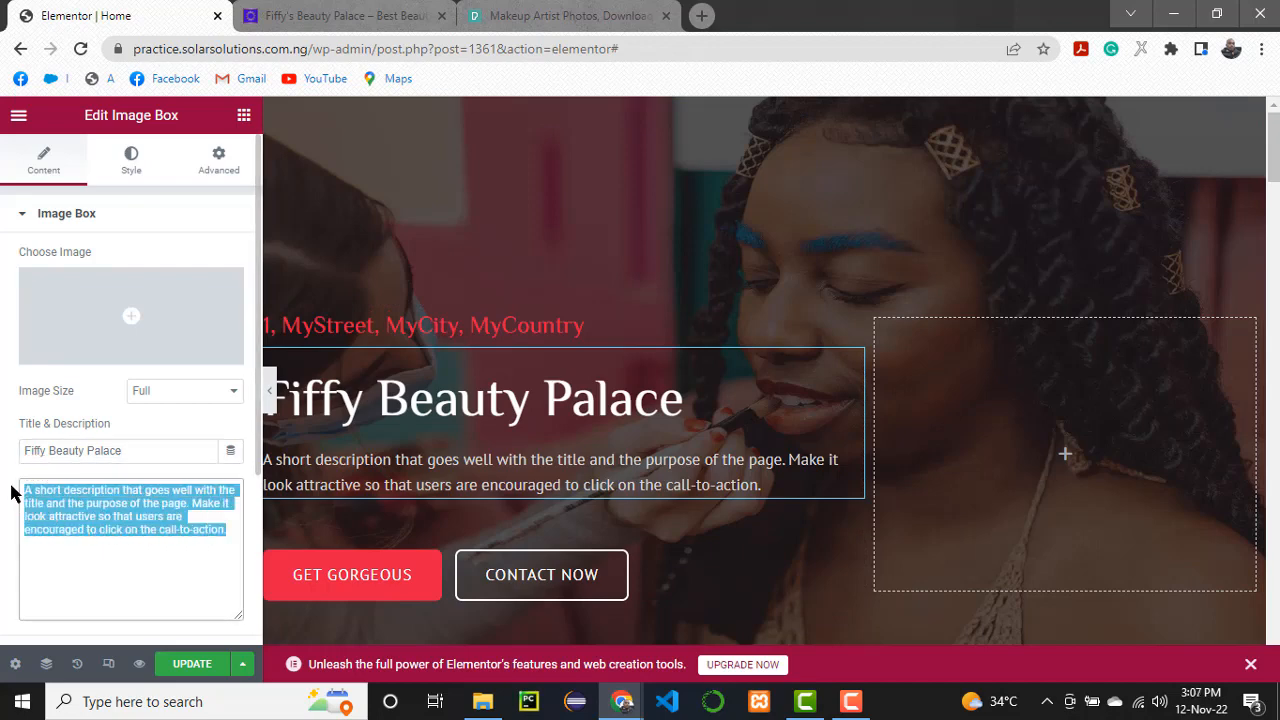
type("At")
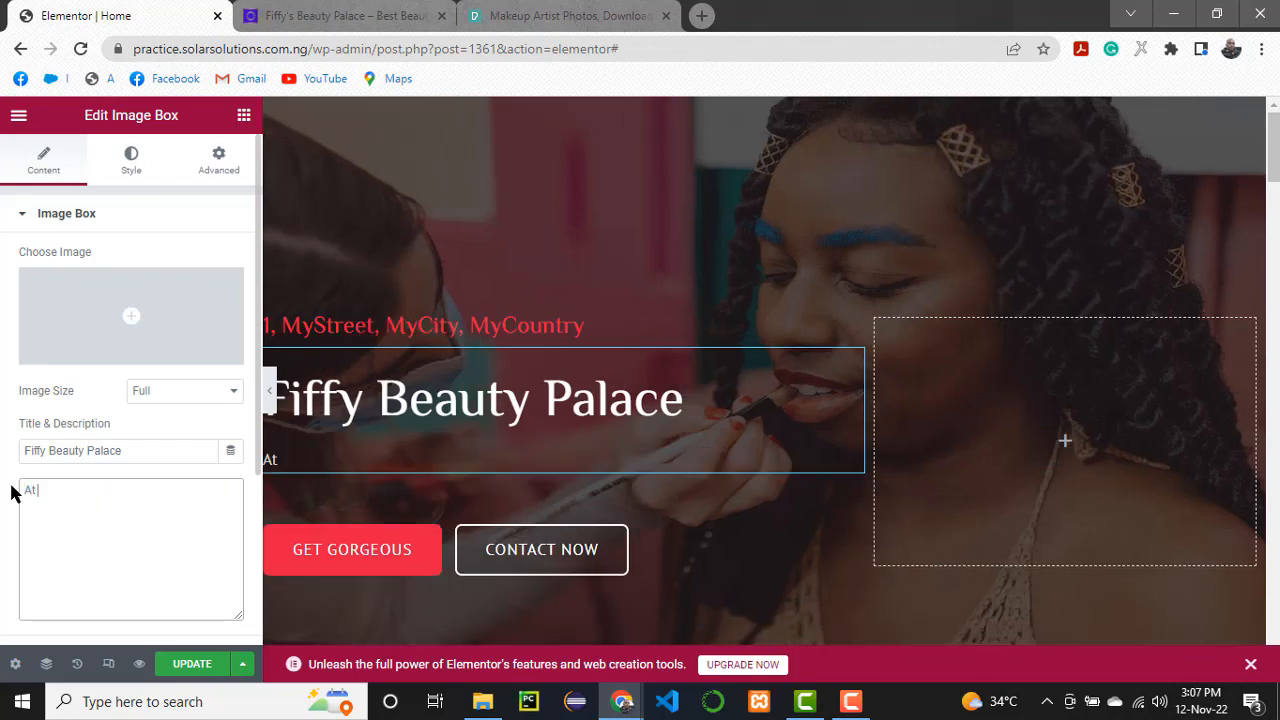
type(" Fiffy beaut")
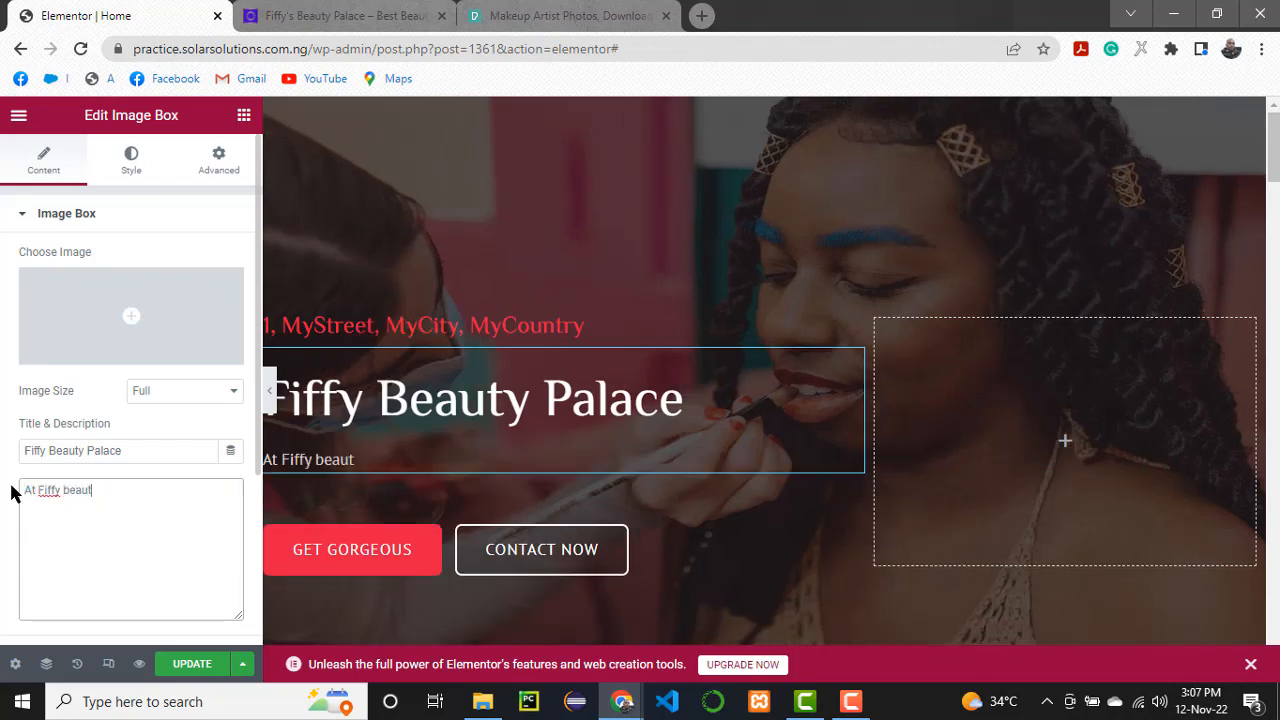
type("y's palace we")
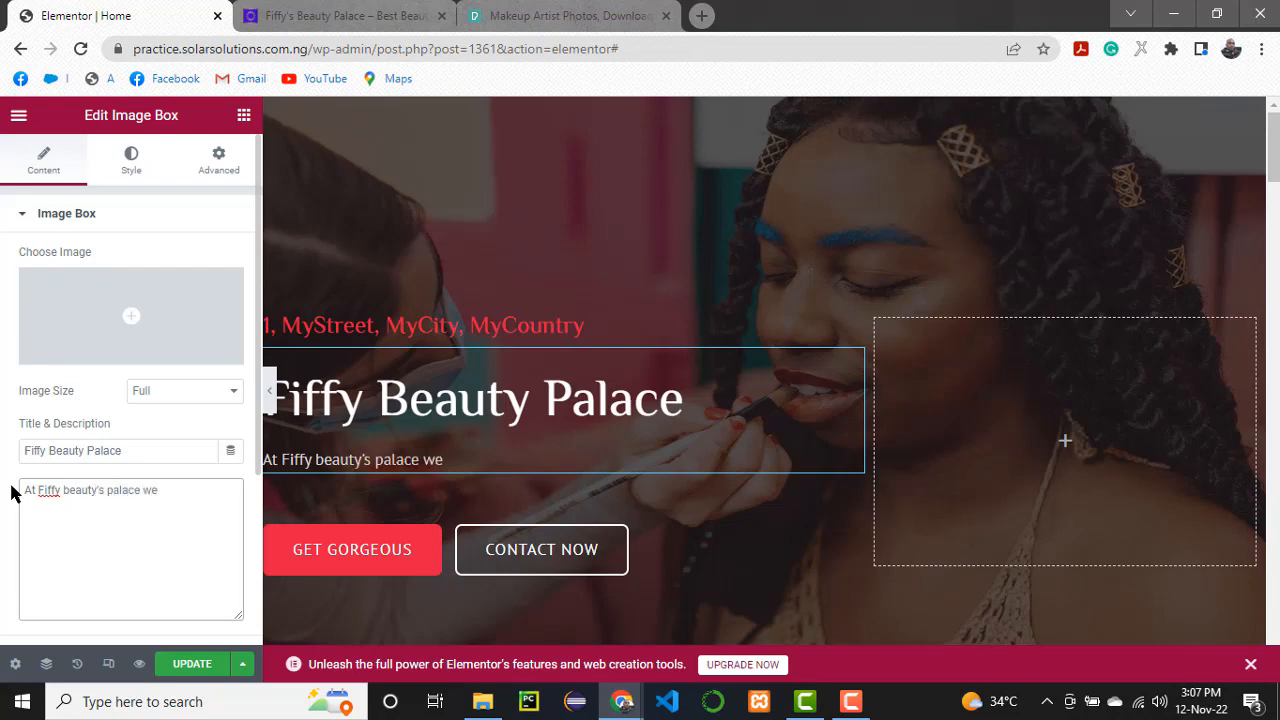
key("BackSpace")
key("BackSpace")
type(", we treat")
key("BackSpace")
key("BackSpace")
key("BackSpace")
key("BackSpace")
type("deal wiht")
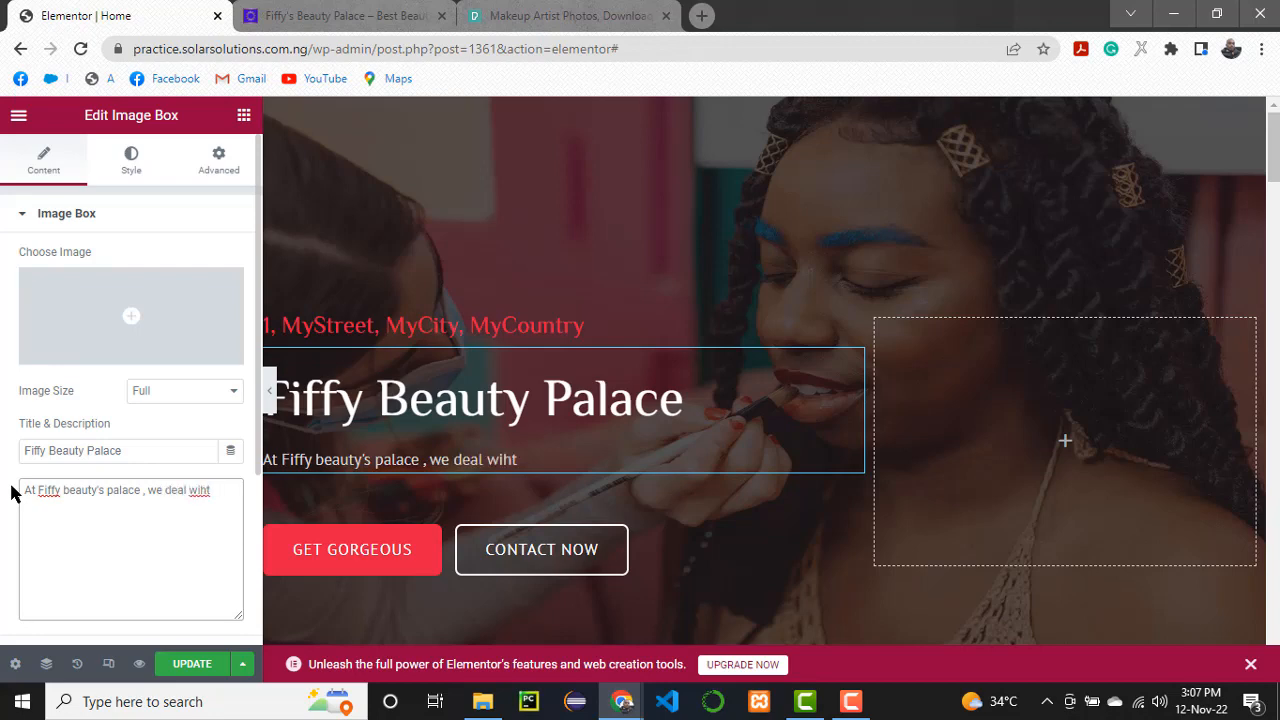
key("BackSpace")
key("BackSpace")
type("th all kind of mak")
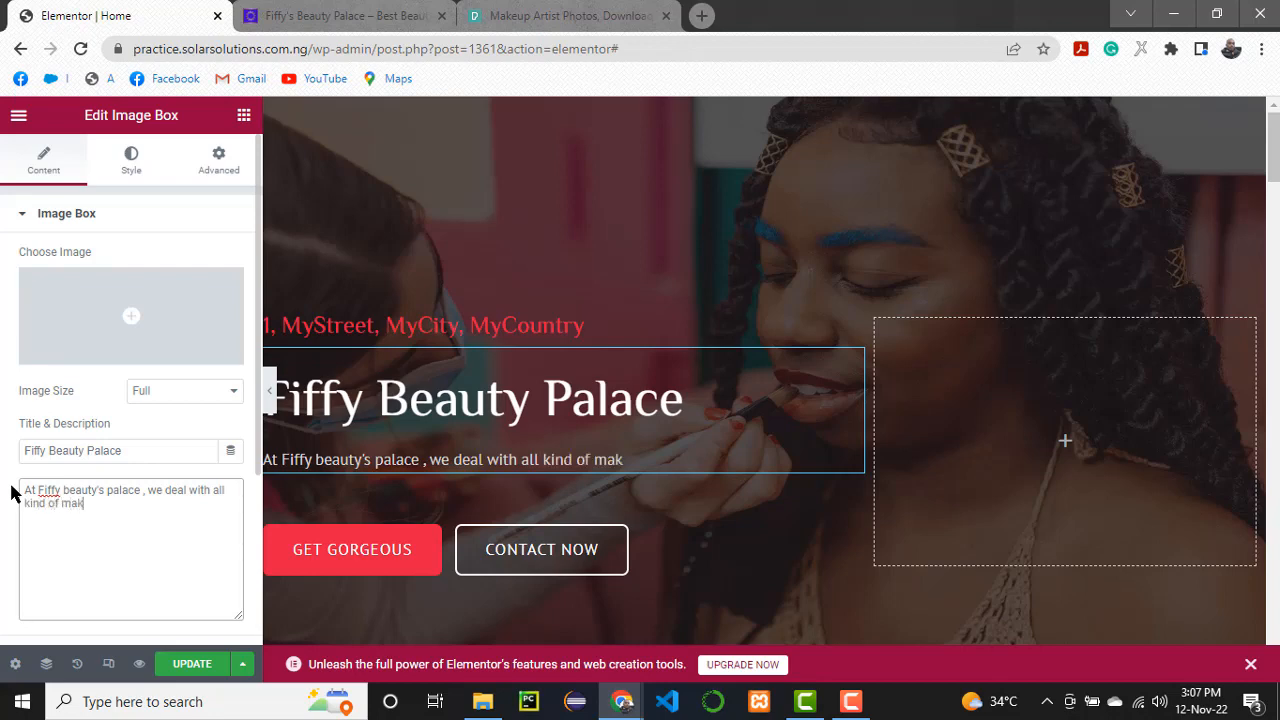
type("eup")
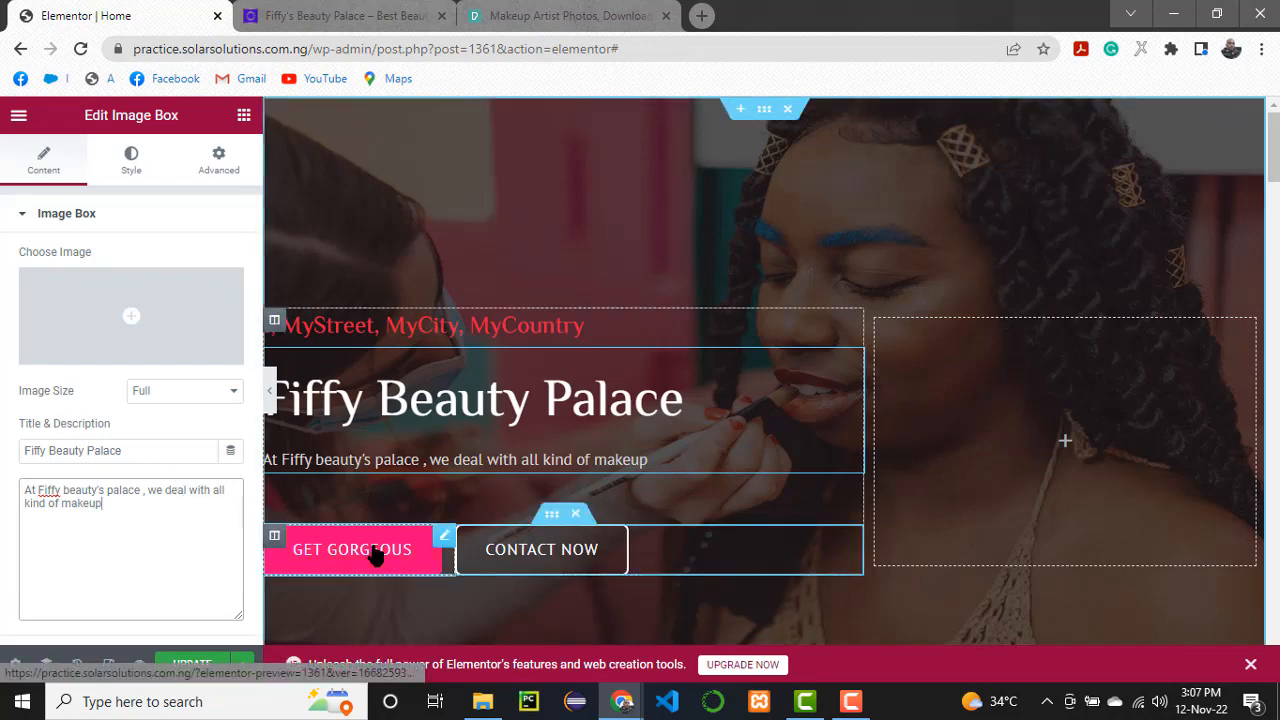
left_click(125, 525)
scroll(125, 525, "down", 1)
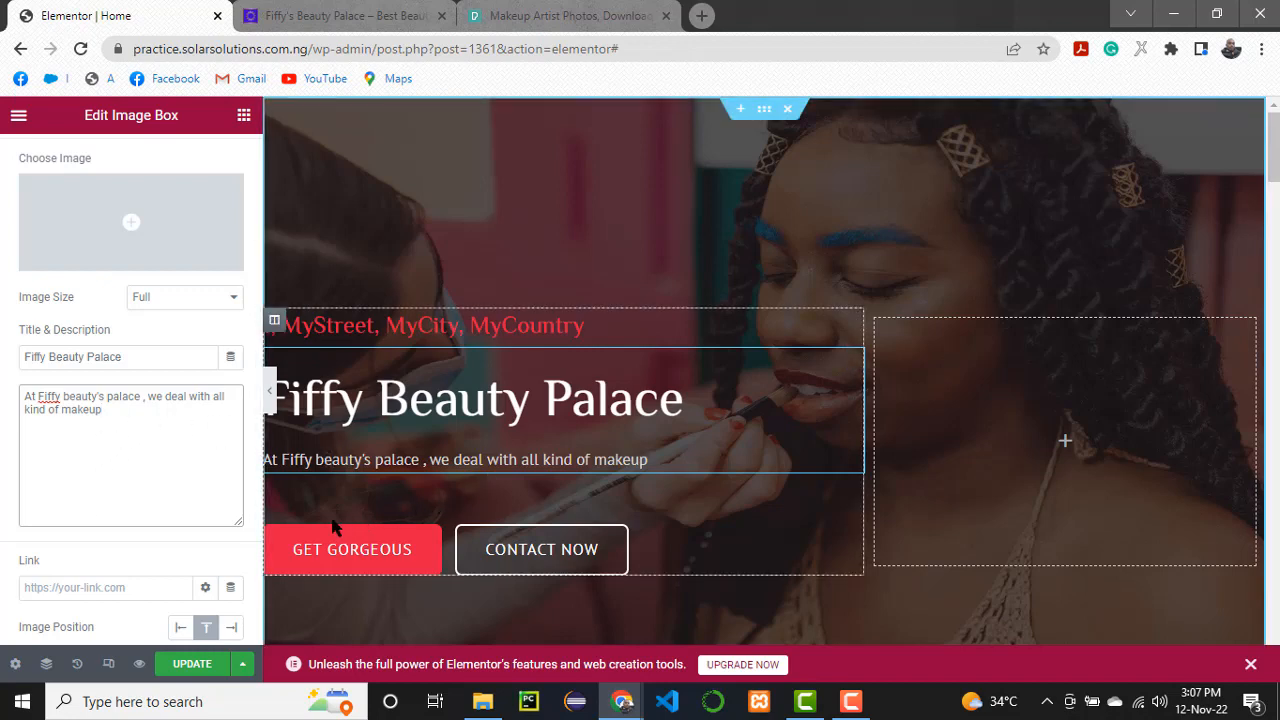
- Open the Get Gorgeous button for editing and examine its text and link fields
scroll(764, 372, "down", 2)
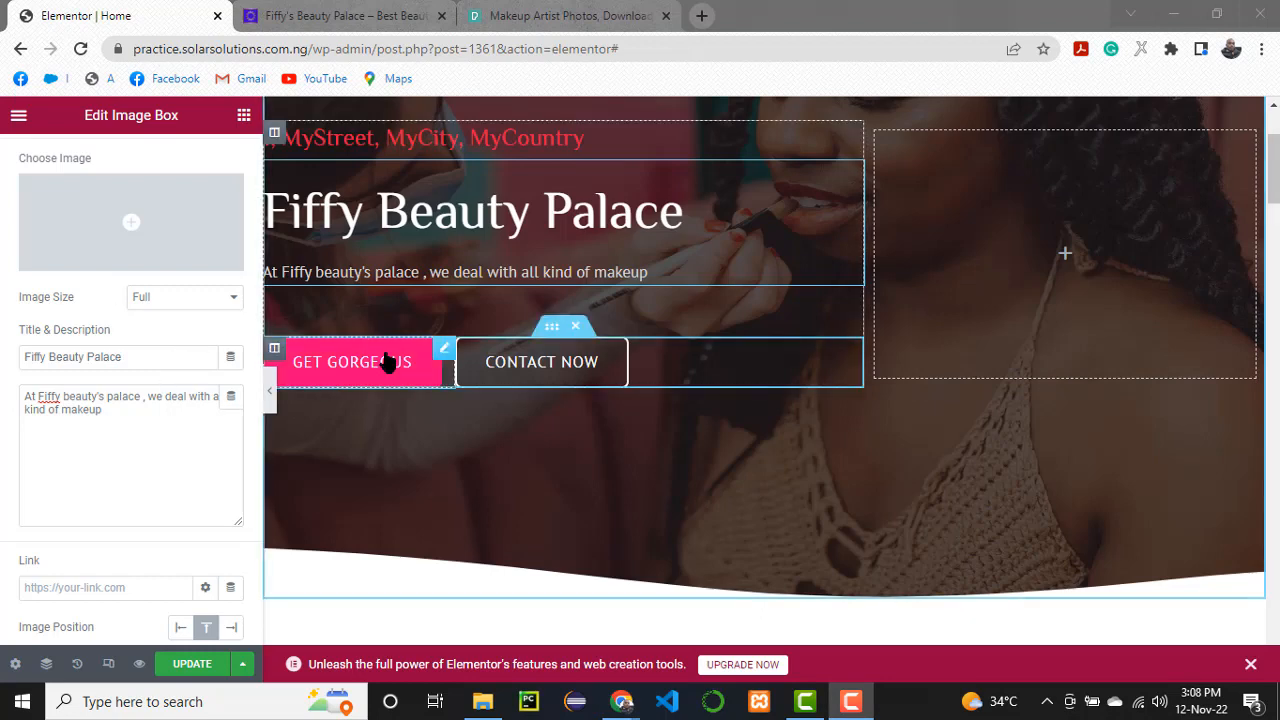
left_click(446, 352)
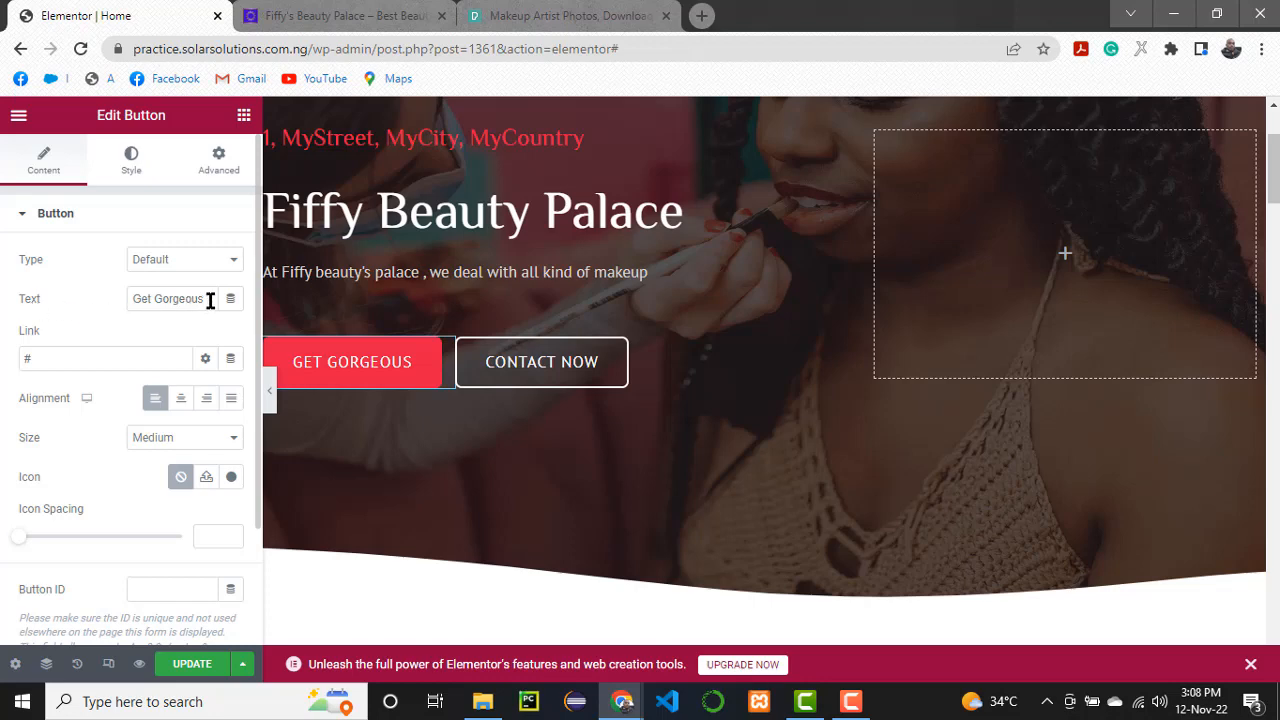
left_click_drag(210, 300, 129, 300)
left_click_drag(83, 360, 0, 373)
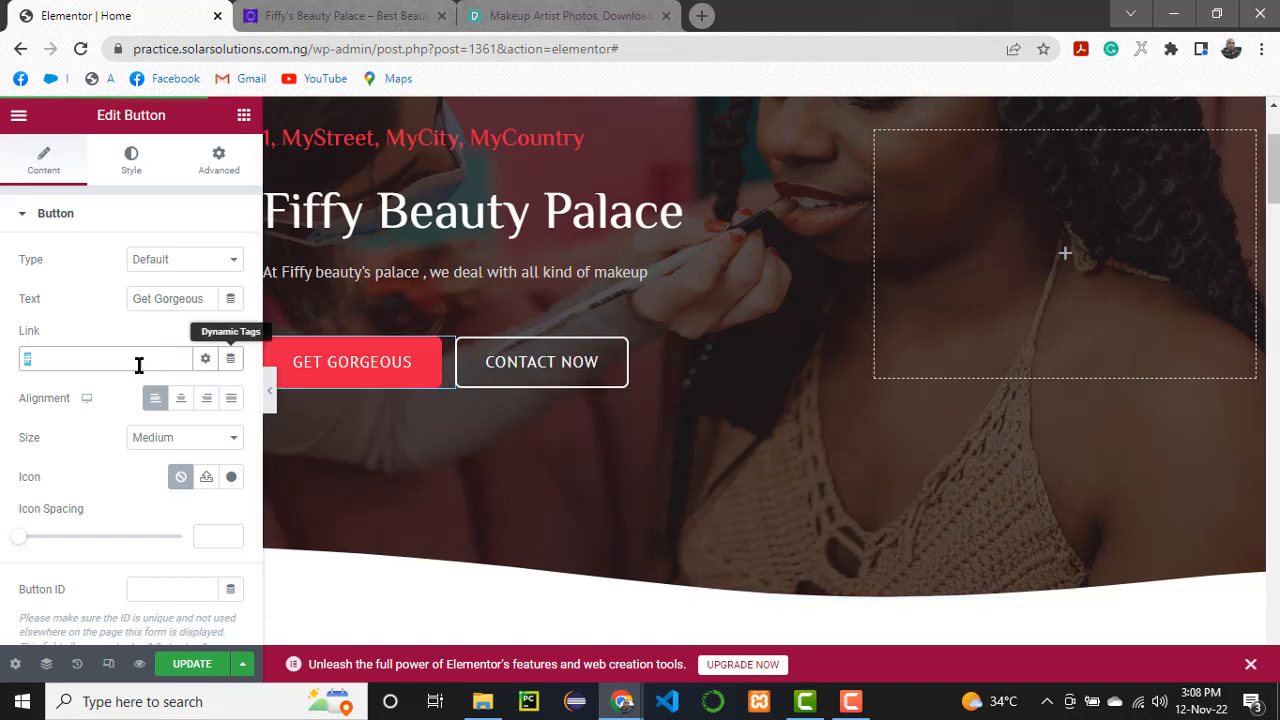
- Try the alignment options on the Get Gorgeous button and set it to center
left_click(183, 399)
left_click(206, 399)
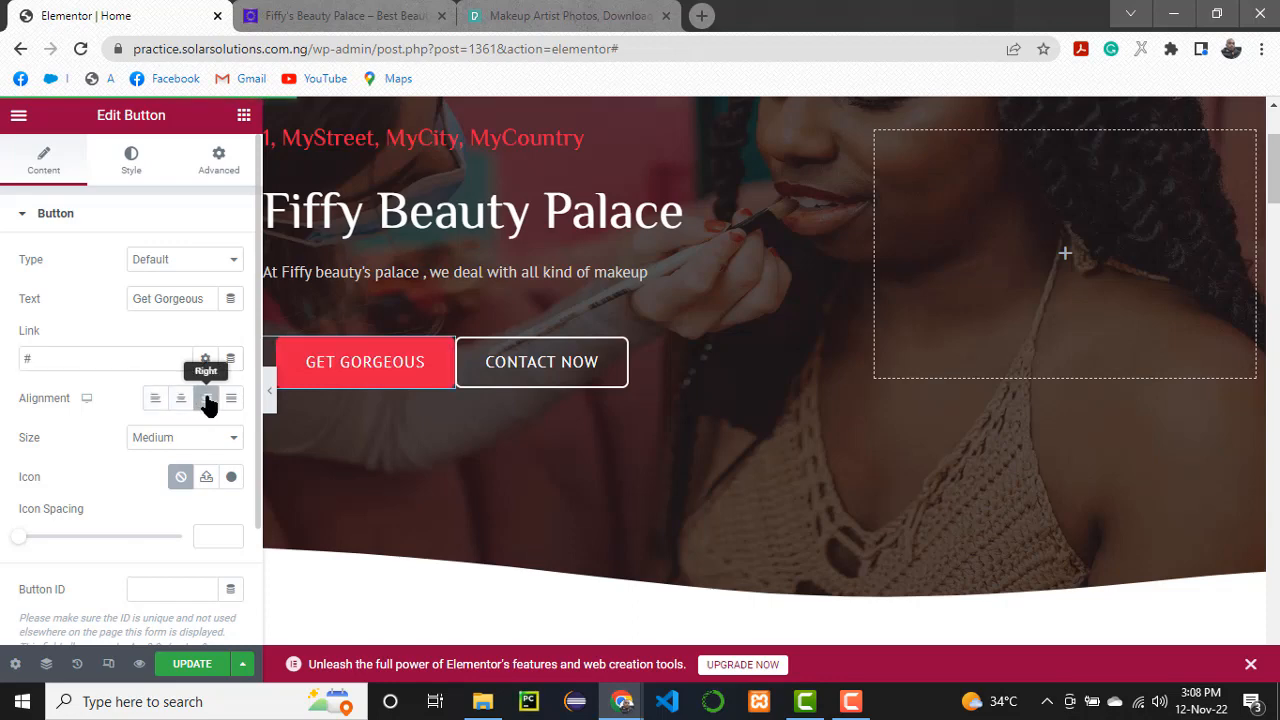
left_click(231, 399)
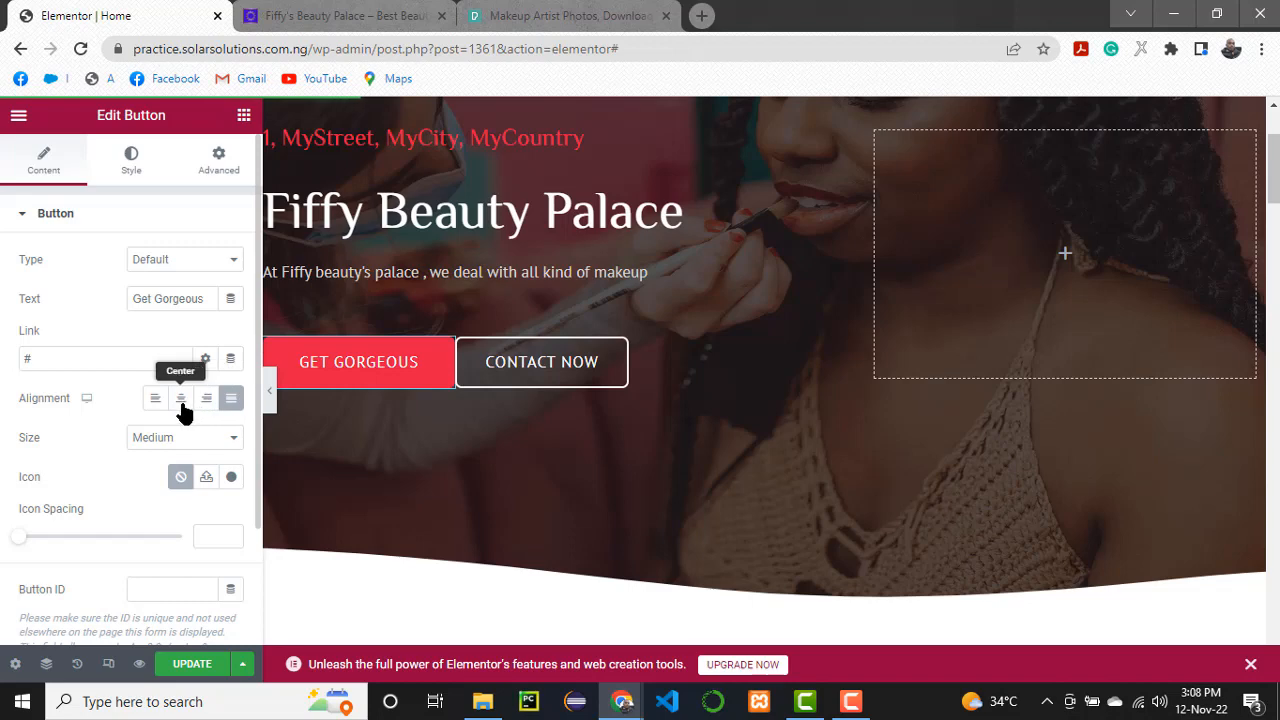
left_click(183, 405)
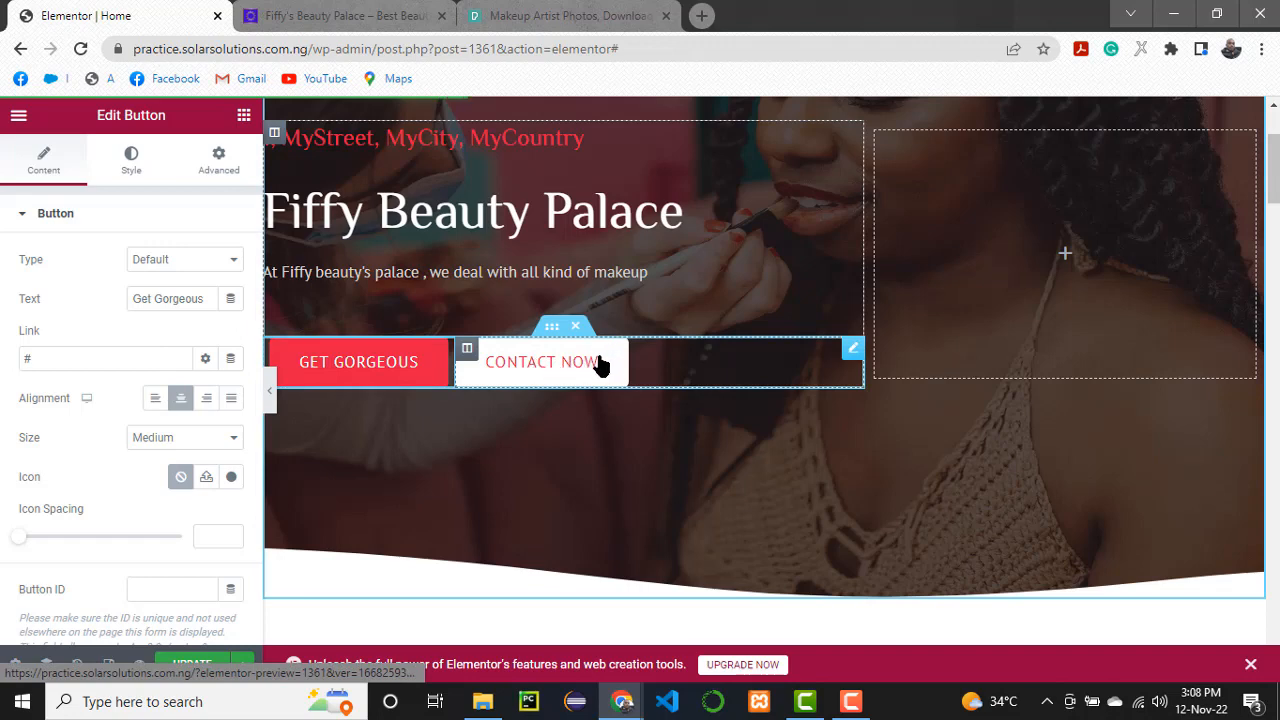
- Change the text of the hero section's Contact Now button to "Contact Us"
left_click(521, 373)
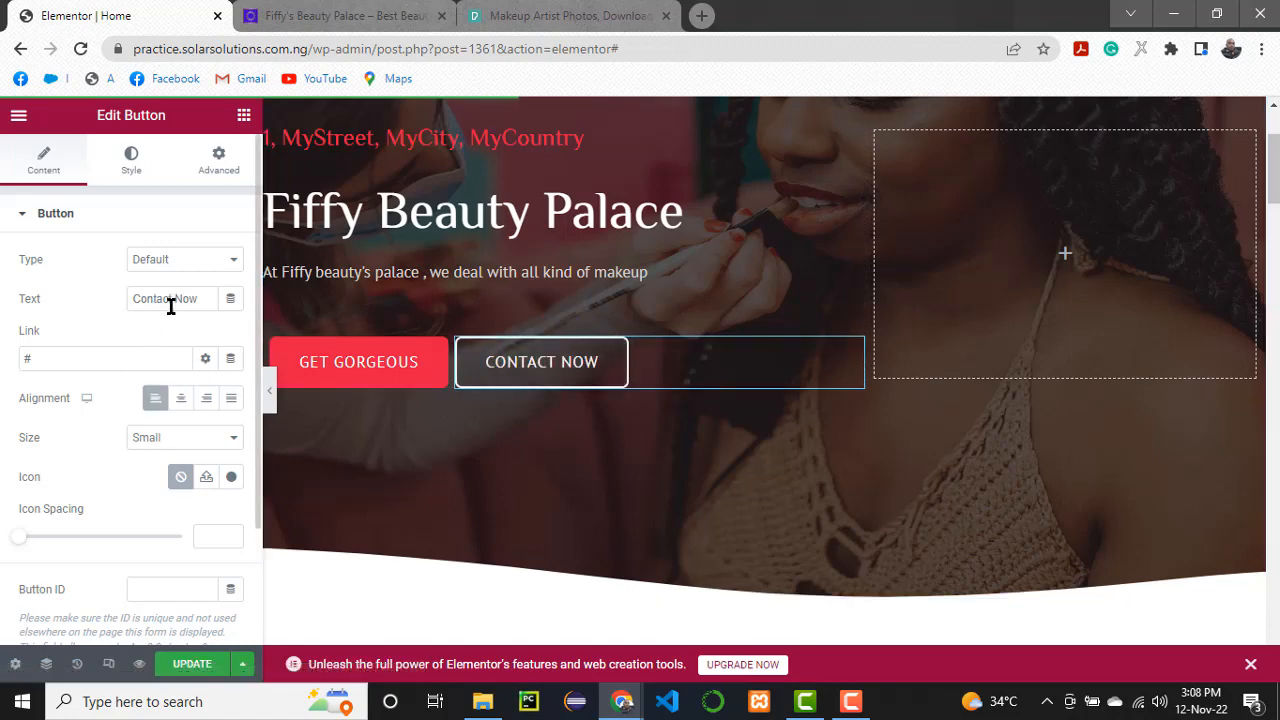
left_click_drag(200, 298, 143, 307)
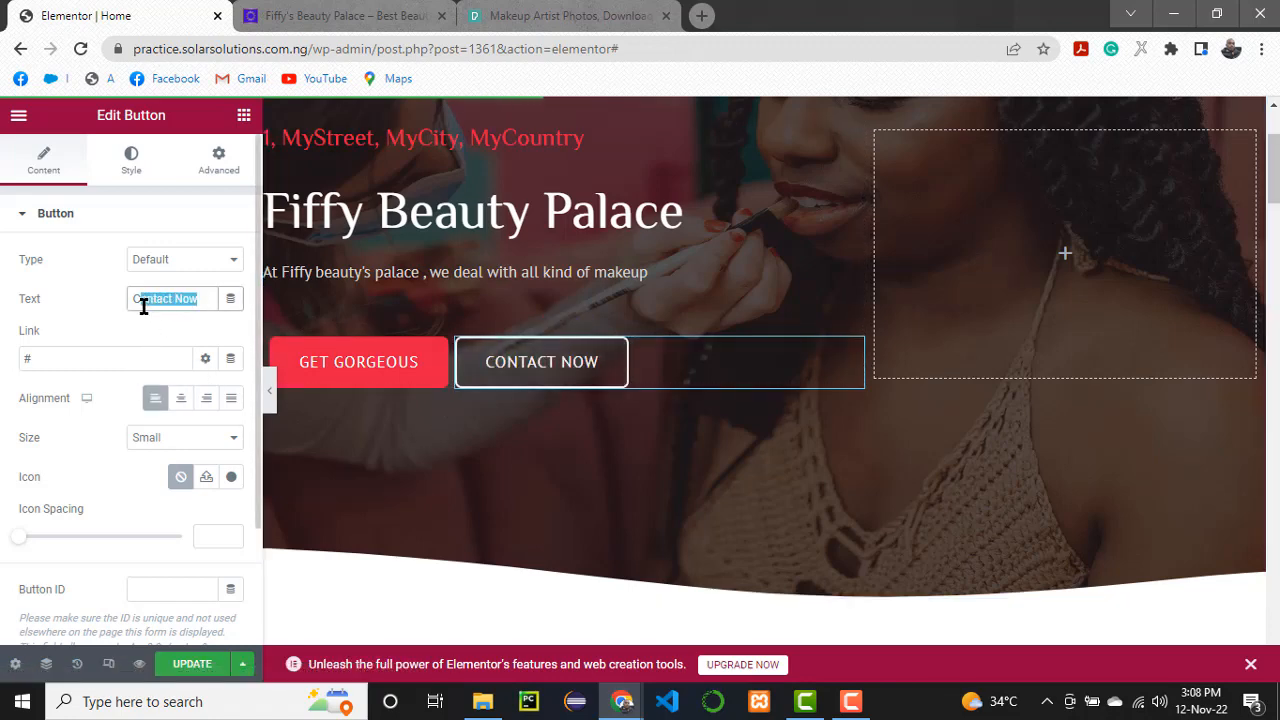
left_click(203, 297)
key("BackSpace")
key("BackSpace")
key("BackSpace")
key("BackSpace")
type("Us")
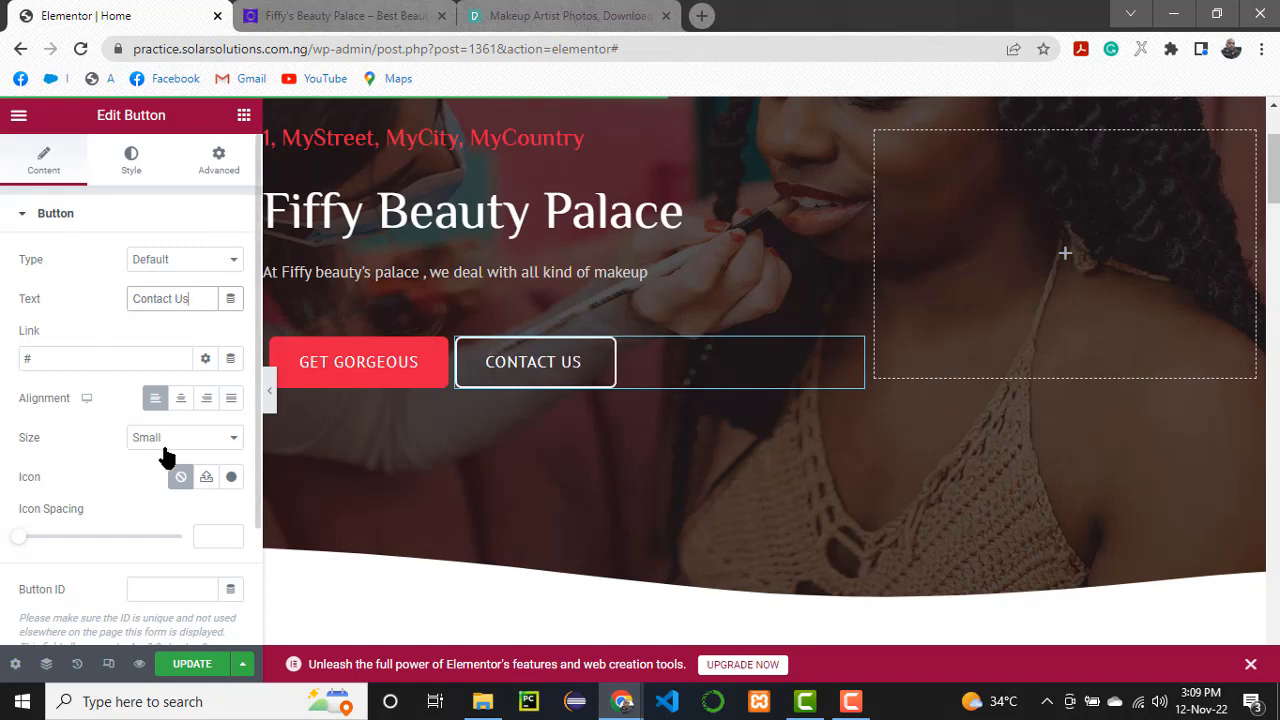
scroll(166, 451, "down", 1)
scroll(175, 450, "up", 1)
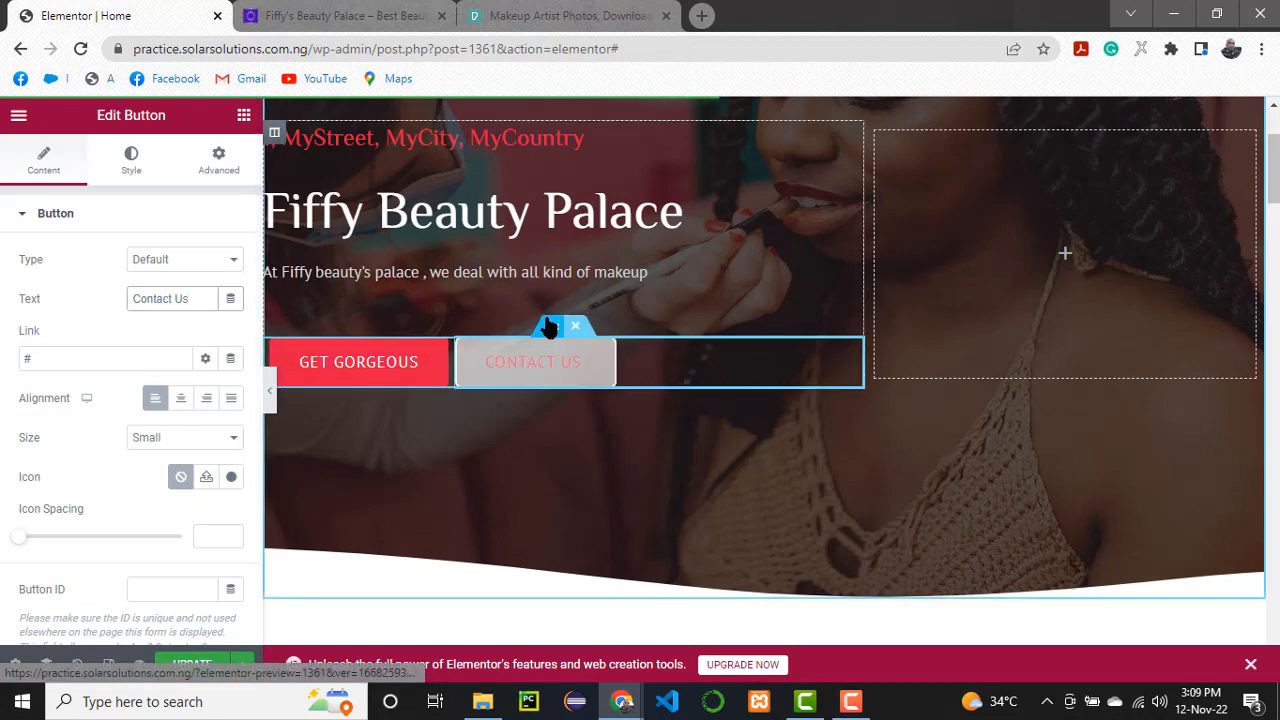
- Open the first portrait column of the welcome section for editing and examine its background style settings
scroll(555, 312, "up", 2)
scroll(556, 309, "down", 2)
scroll(589, 392, "down", 5)
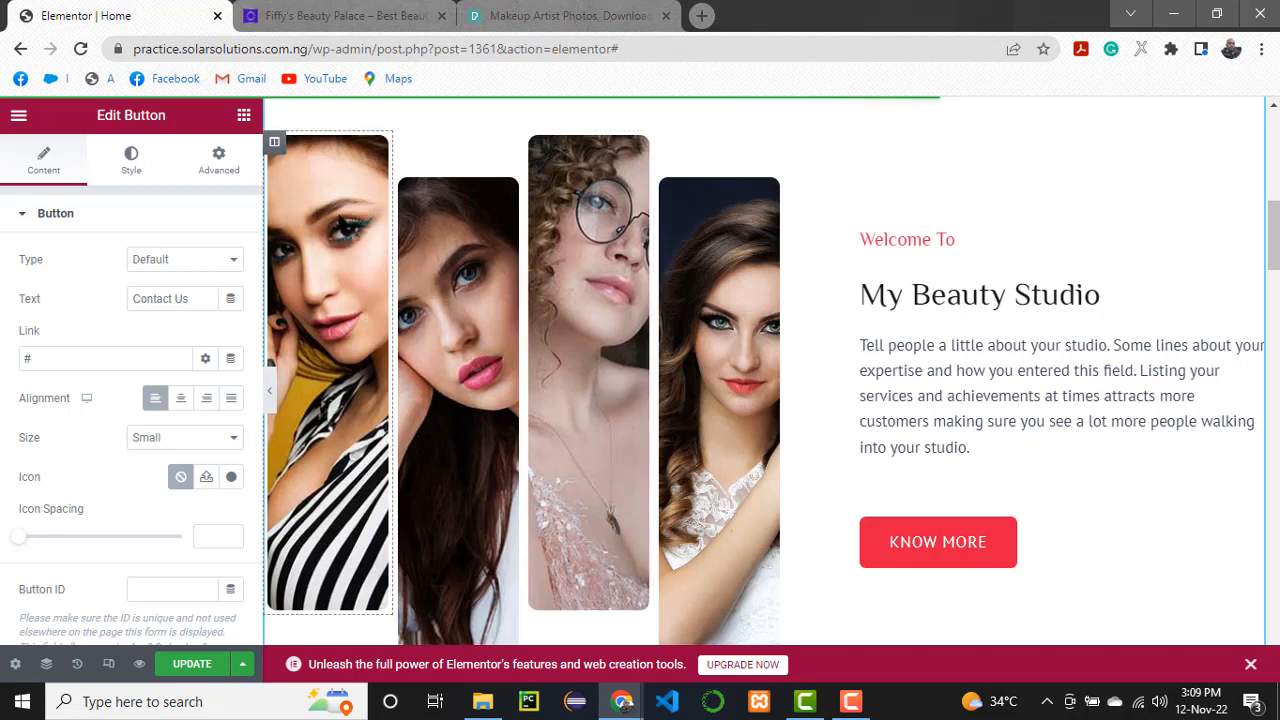
right_click(341, 220)
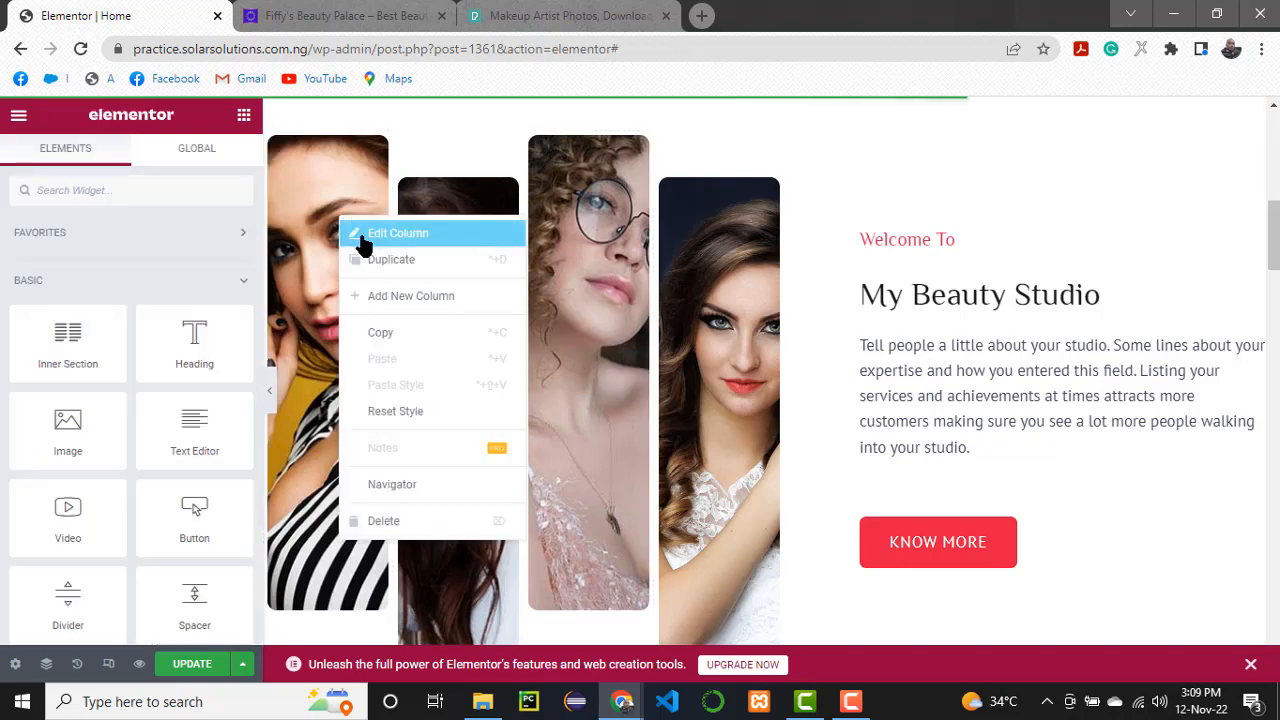
left_click(362, 240)
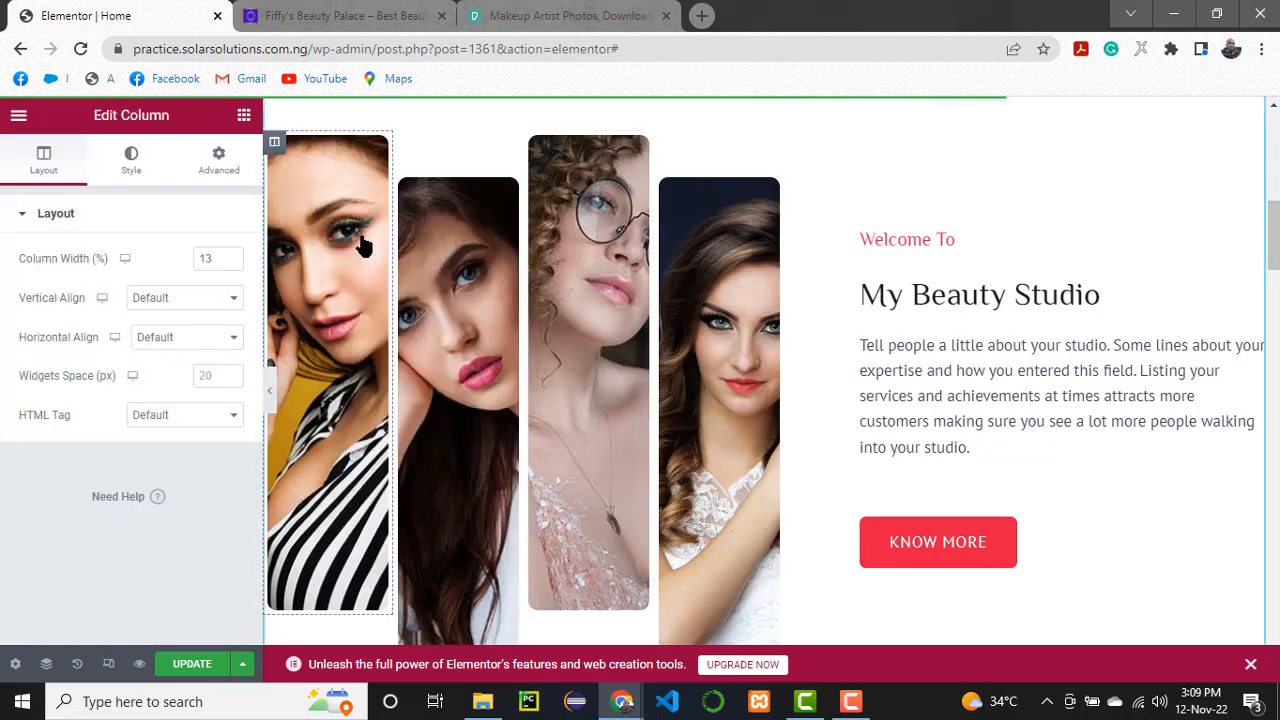
left_click(133, 165)
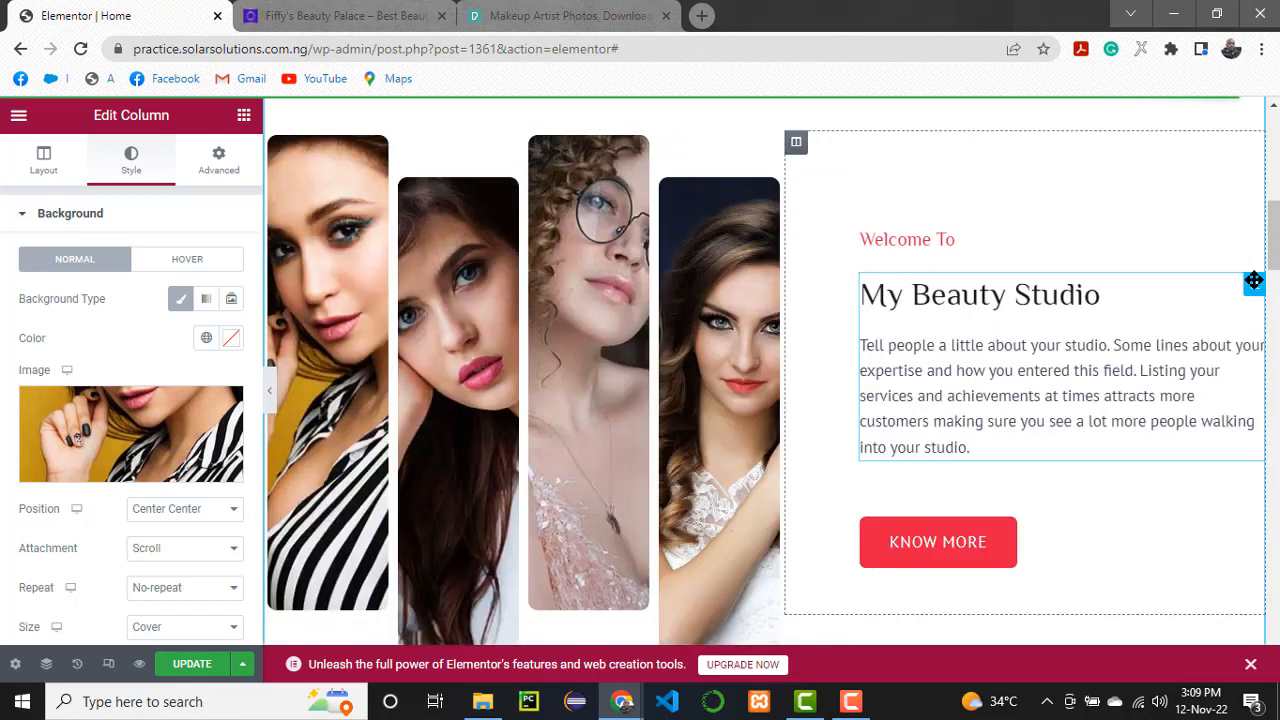
- Open the My Beauty Studio image box for editing and select its whole description text
left_click(1122, 348)
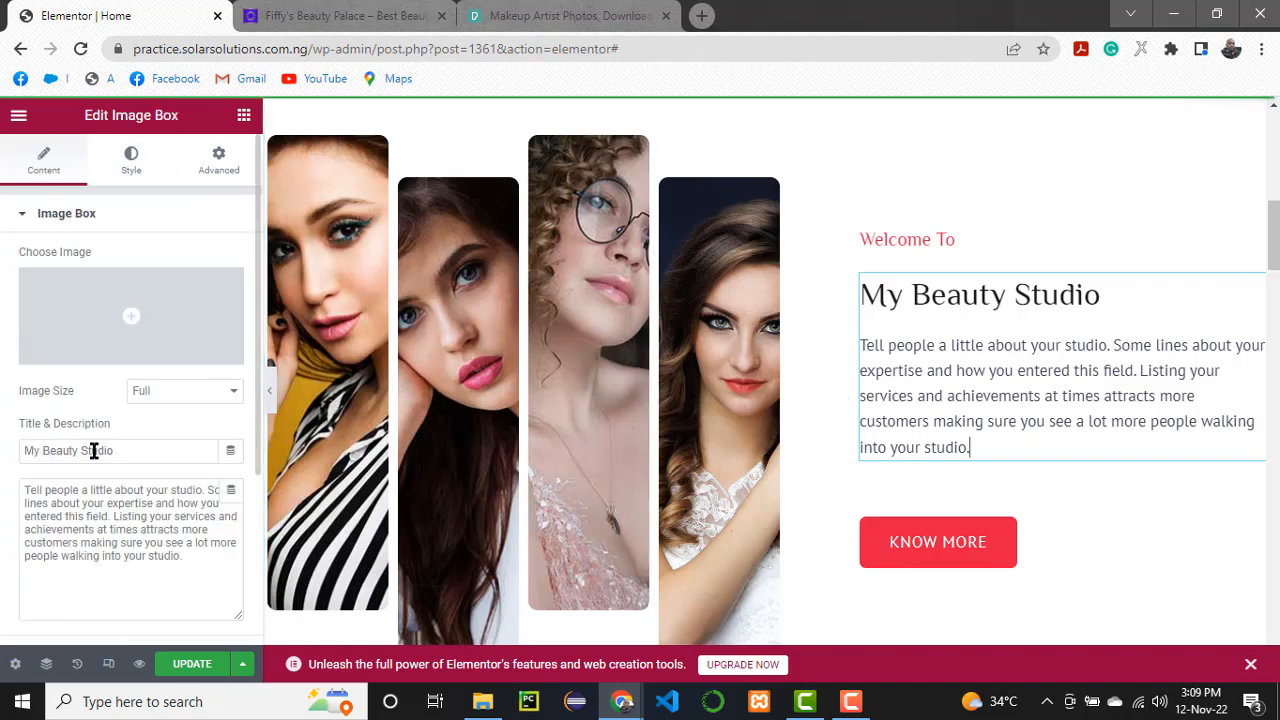
left_click(105, 503)
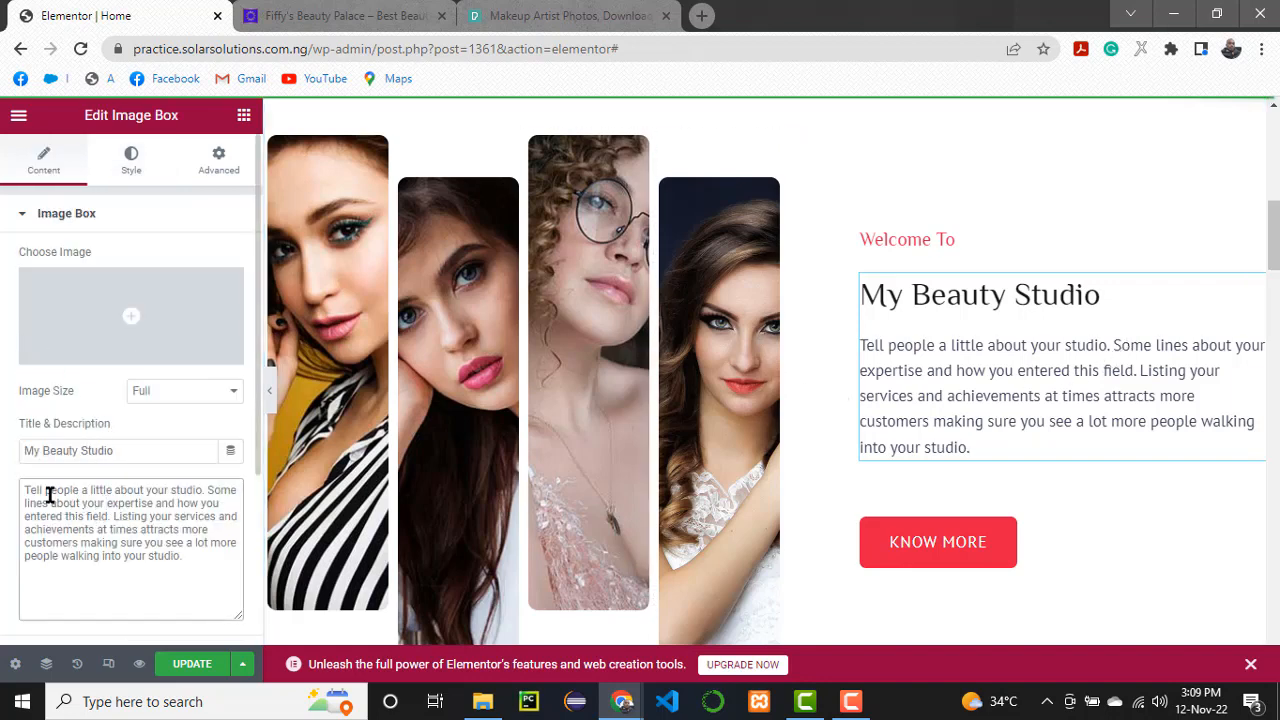
left_click_drag(27, 494, 214, 583)
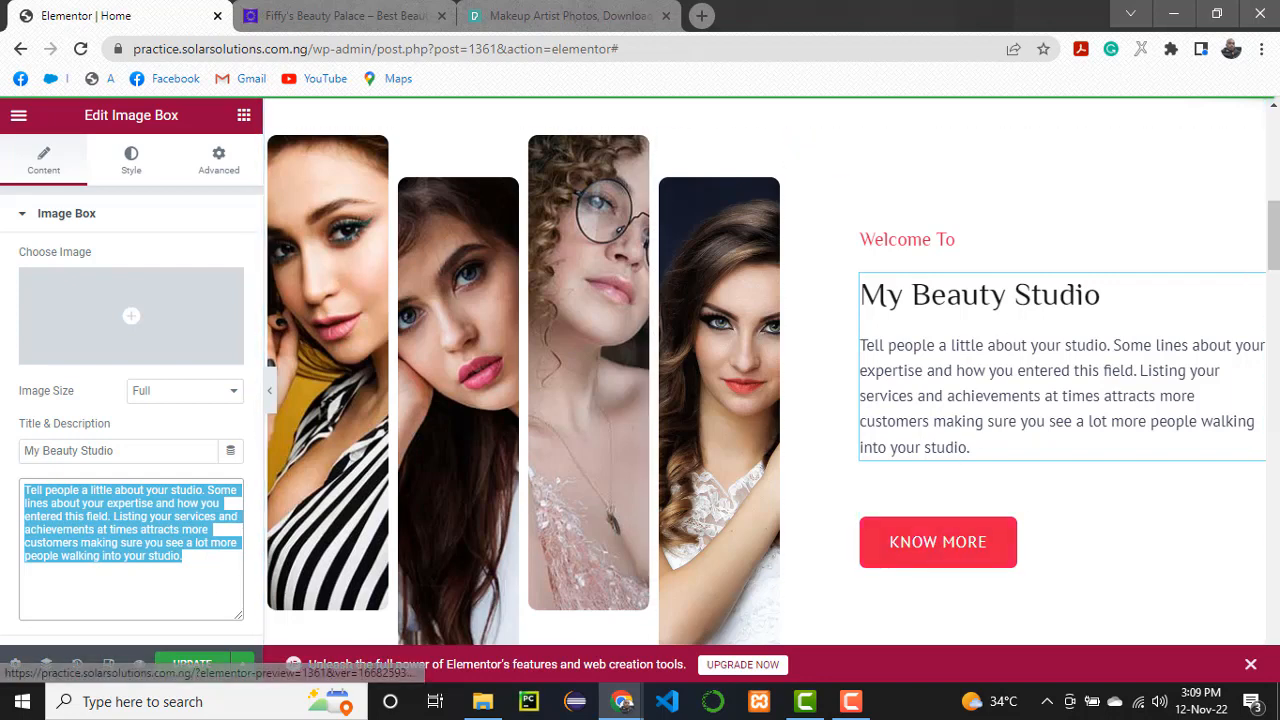
- Center the Know More button below the My Beauty Studio description
left_click(1256, 500)
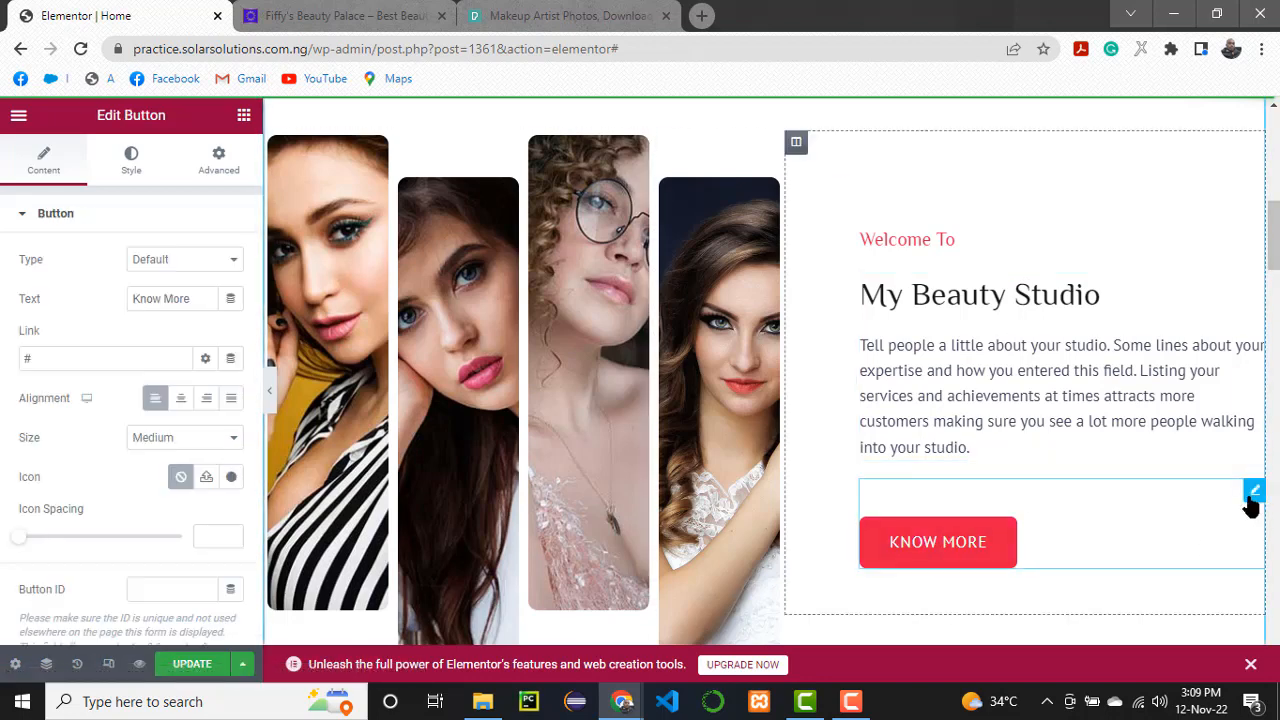
left_click(181, 398)
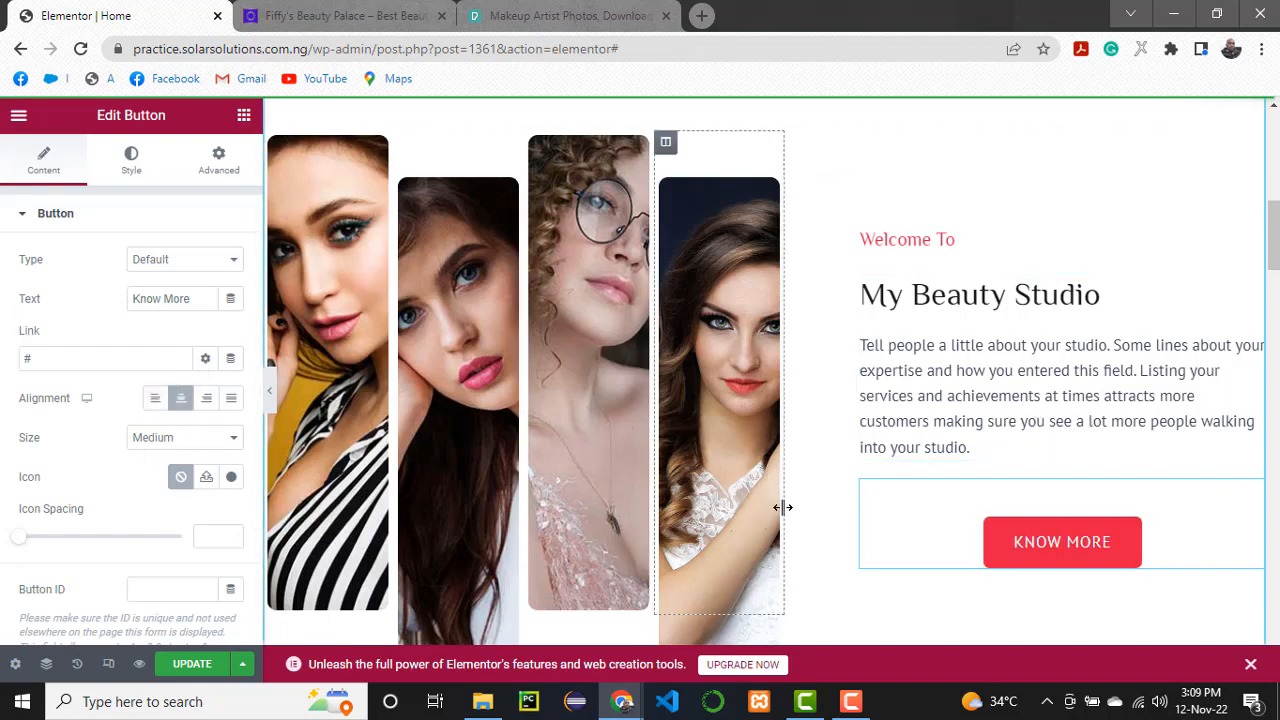
- Examine the editing options available for the Fashion Makeup box in the Services For Every Occasion section
scroll(784, 495, "down", 6)
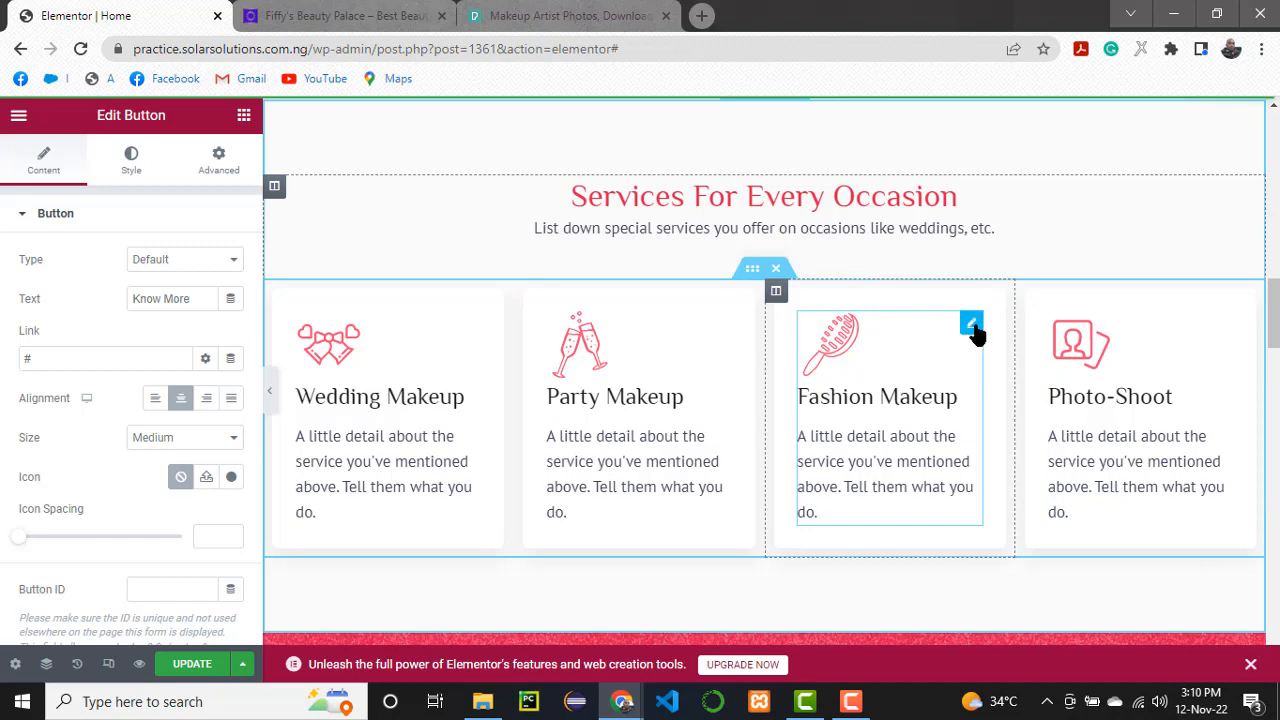
right_click(916, 343)
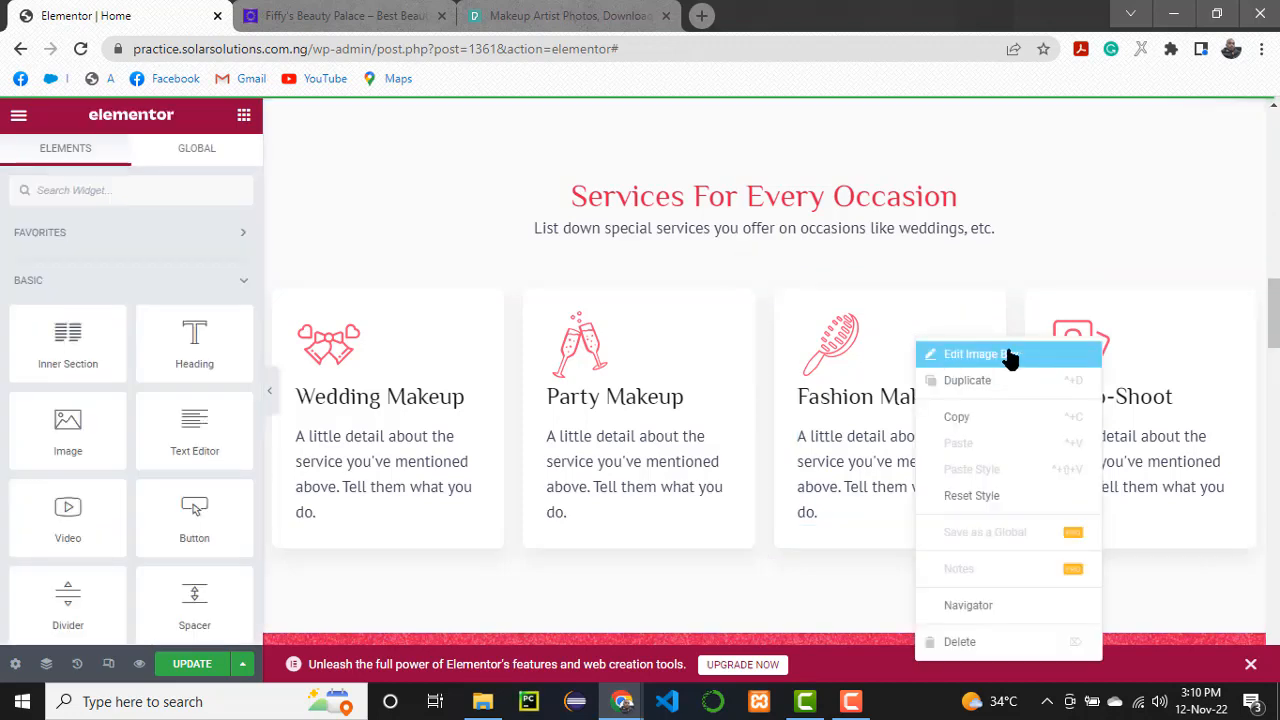
- Change the discount in the heading of the appointment booking banner to 20%
scroll(740, 355, "down", 4)
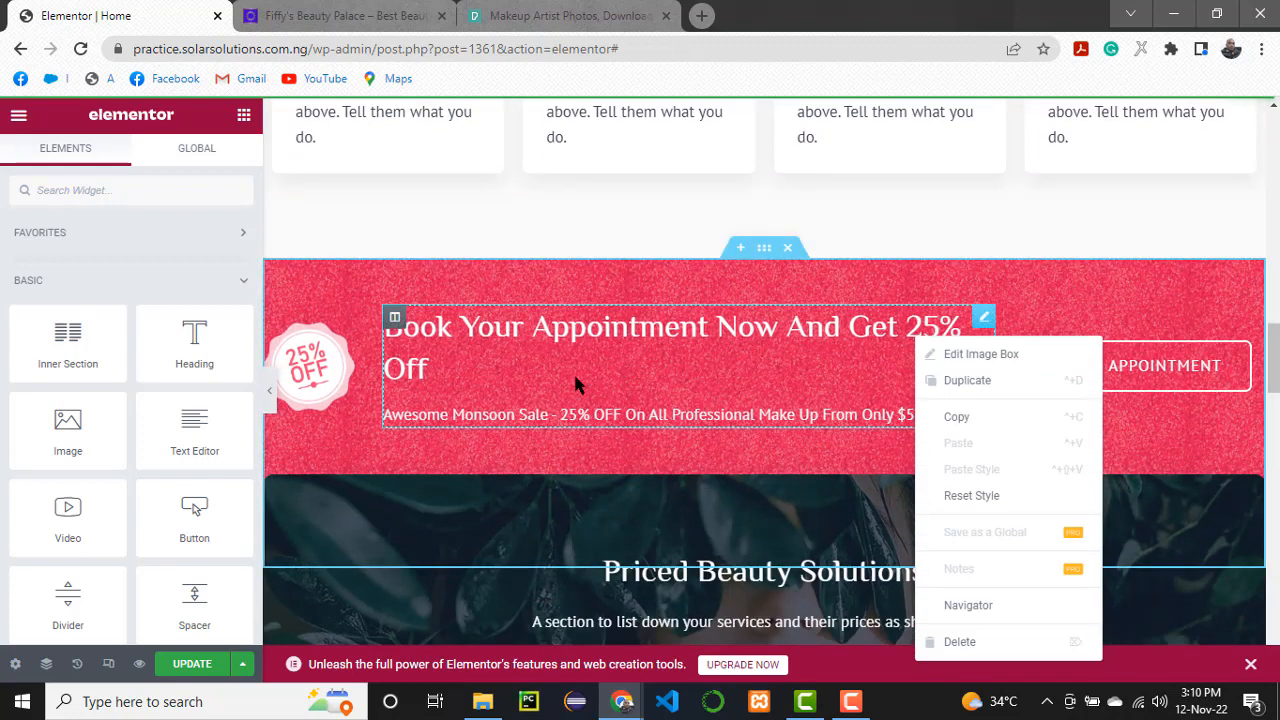
left_click(540, 362)
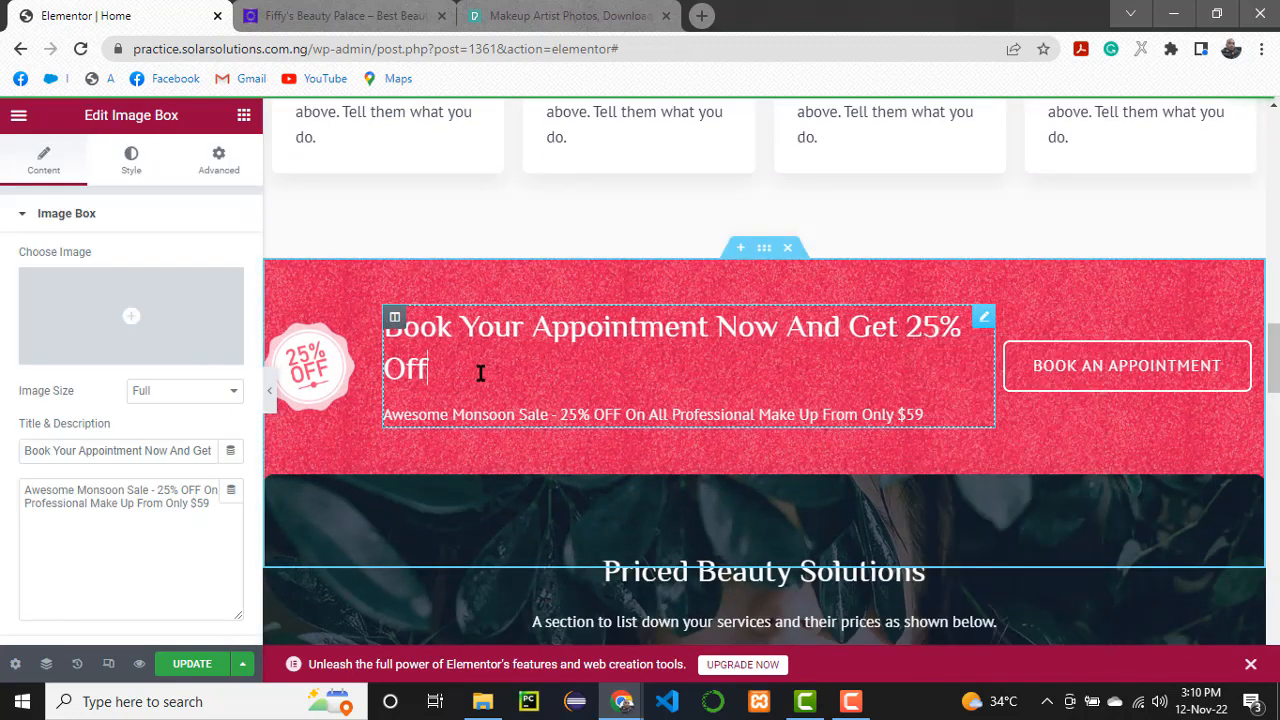
left_click(952, 327)
key("BackSpace")
type("0")
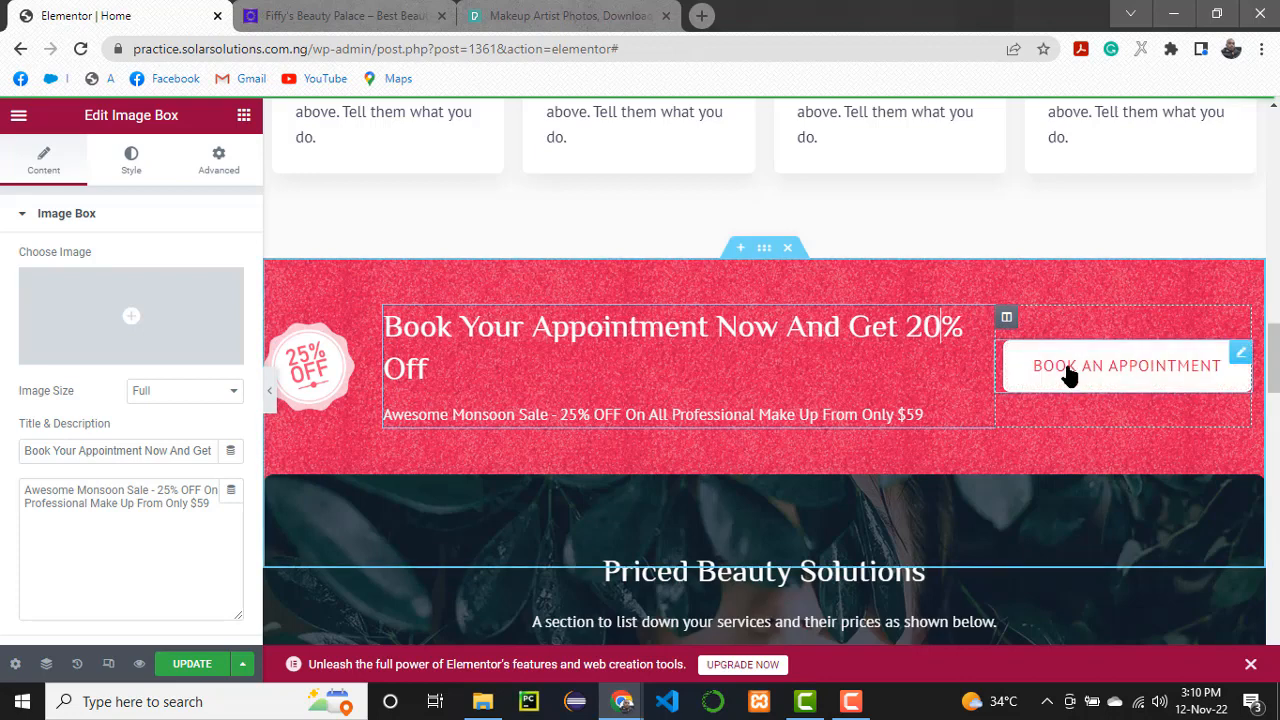
- Open the Book An Appointment button for editing and examine its text and link fields
left_click(1240, 354)
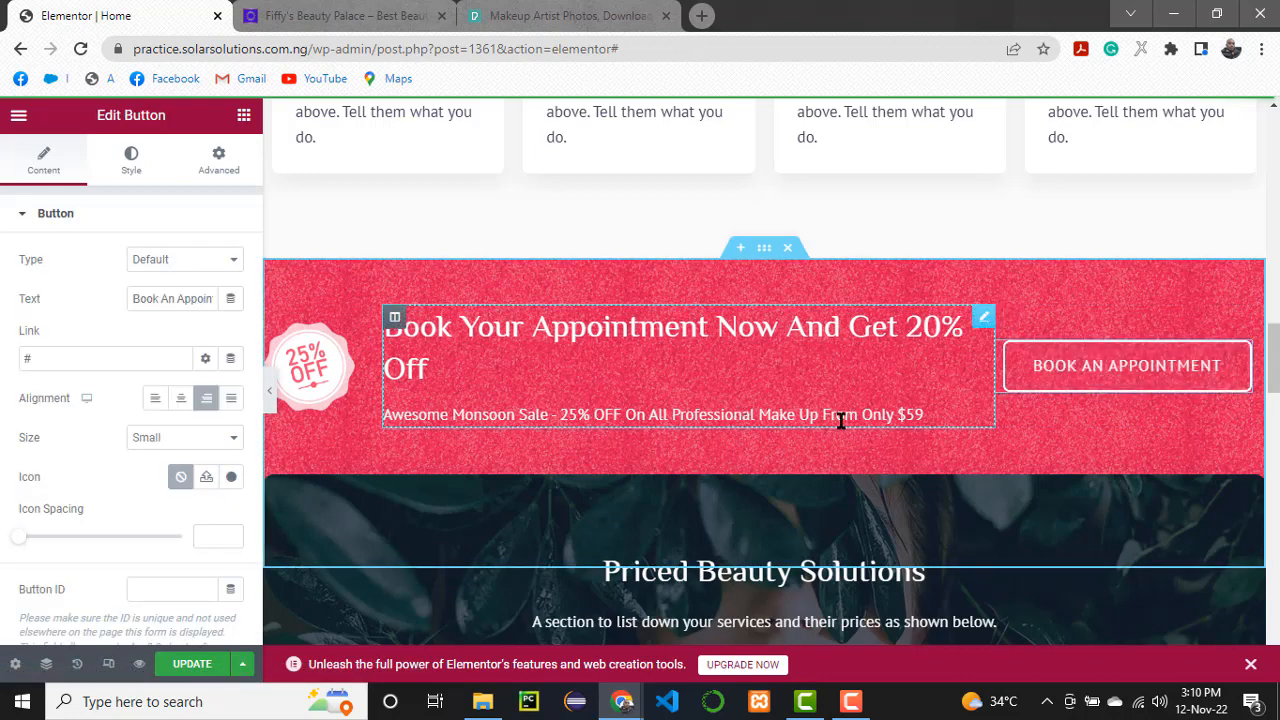
left_click(59, 366)
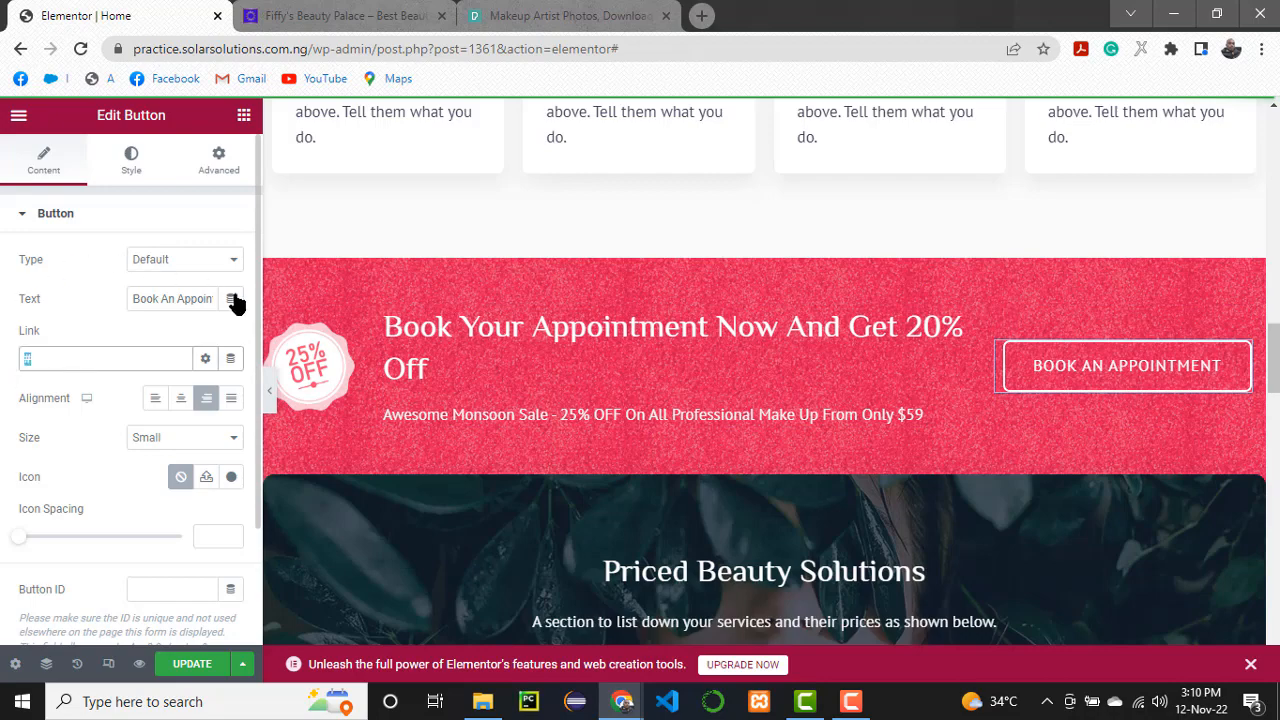
scroll(352, 345, "down", 3)
scroll(313, 343, "up", 3)
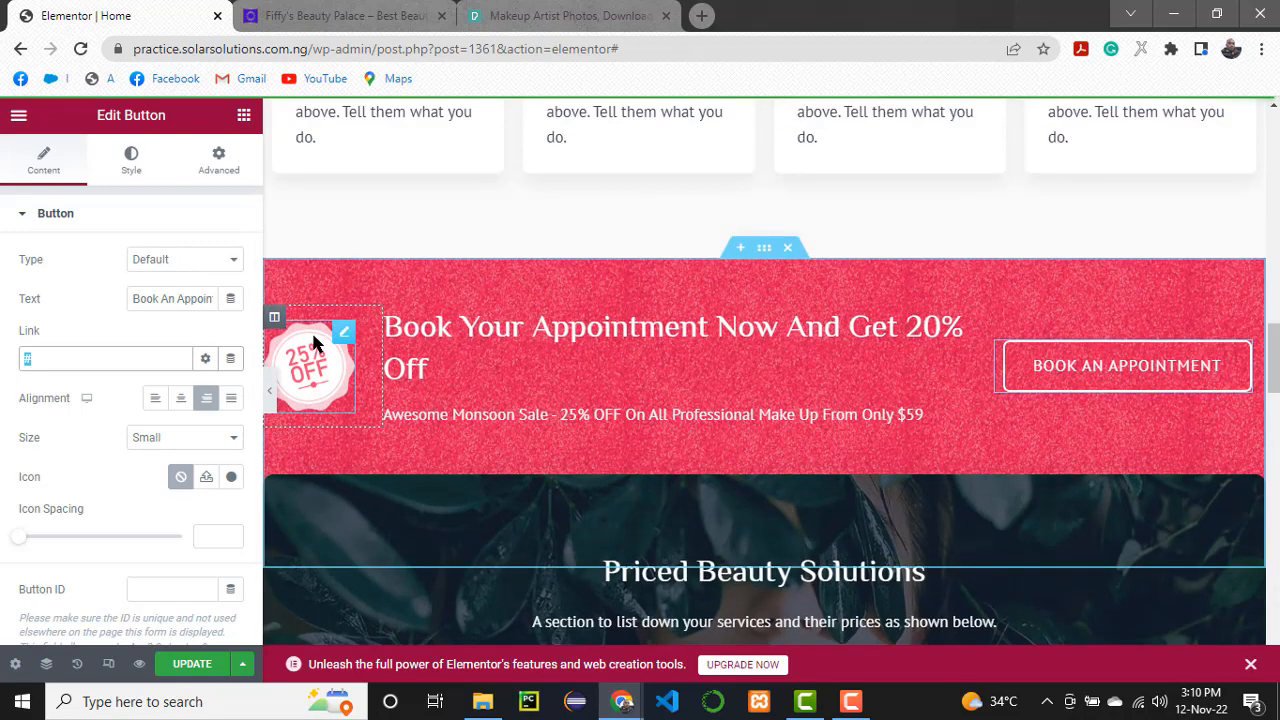
- Remove the Yelp and Foursquare items from the social icons under the Review Us heading
scroll(700, 420, "down", 2)
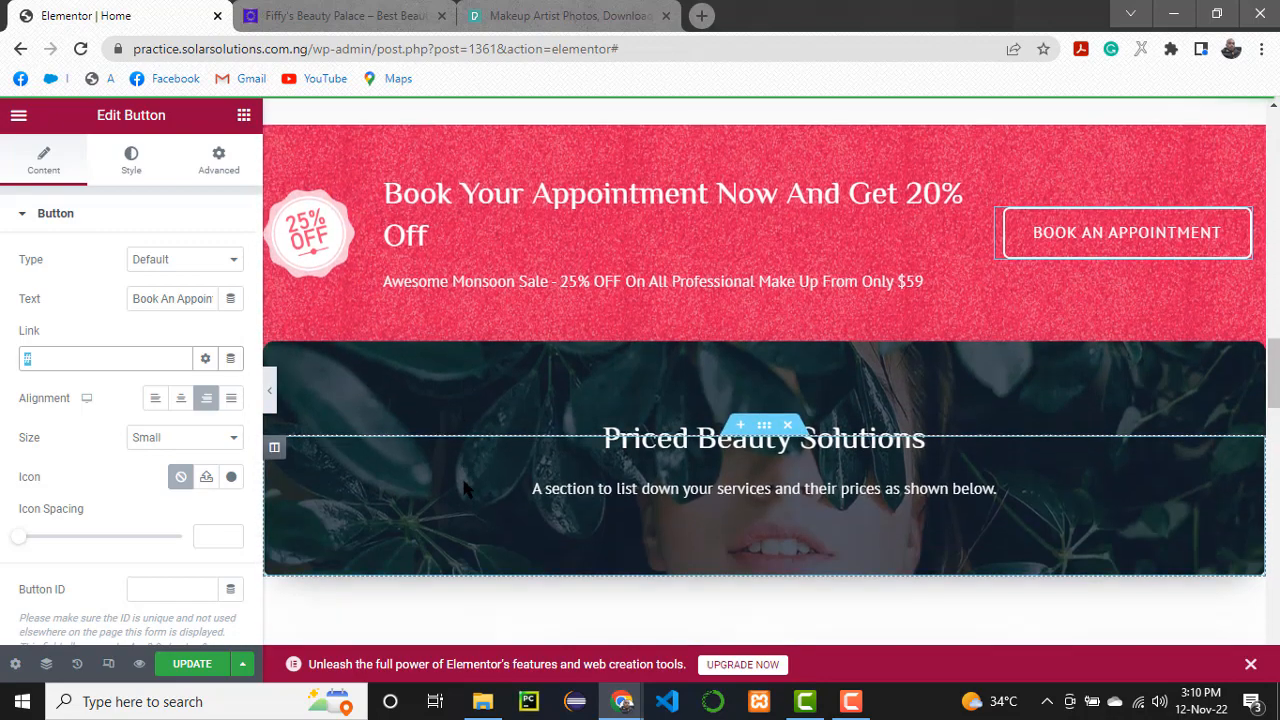
scroll(1087, 460, "down", 4)
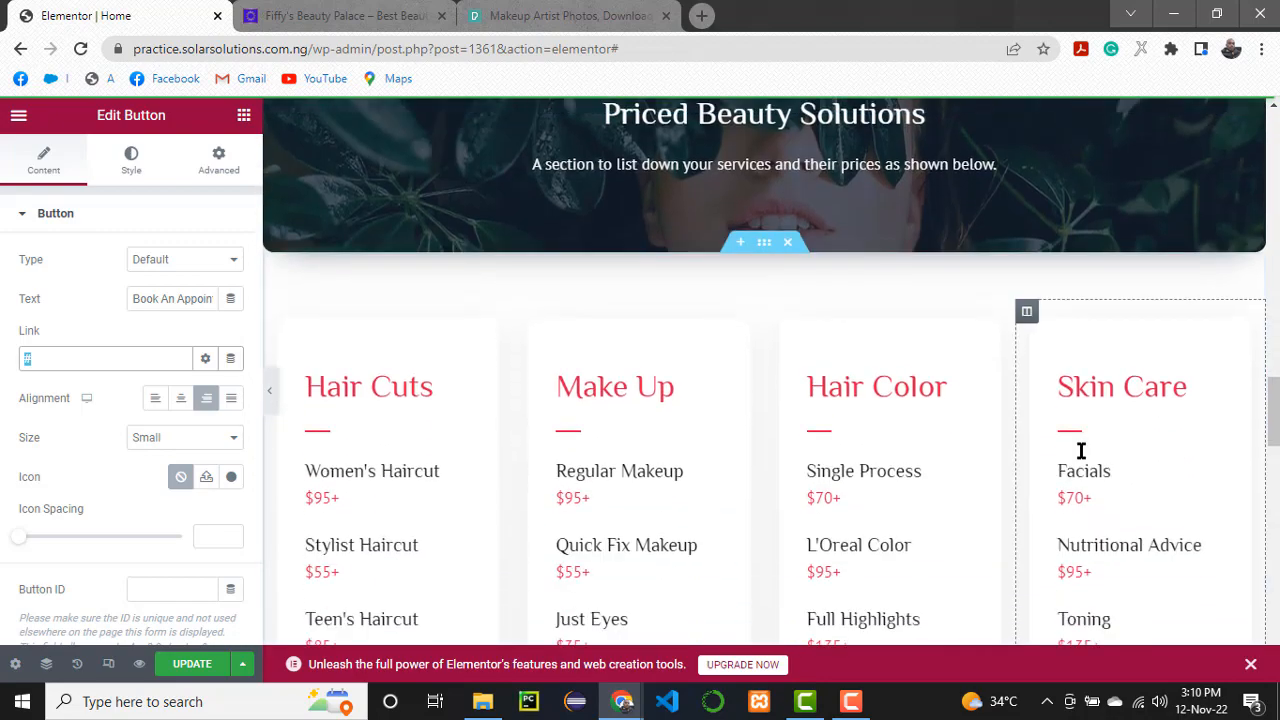
scroll(1095, 430, "up", 2)
scroll(1113, 418, "down", 1)
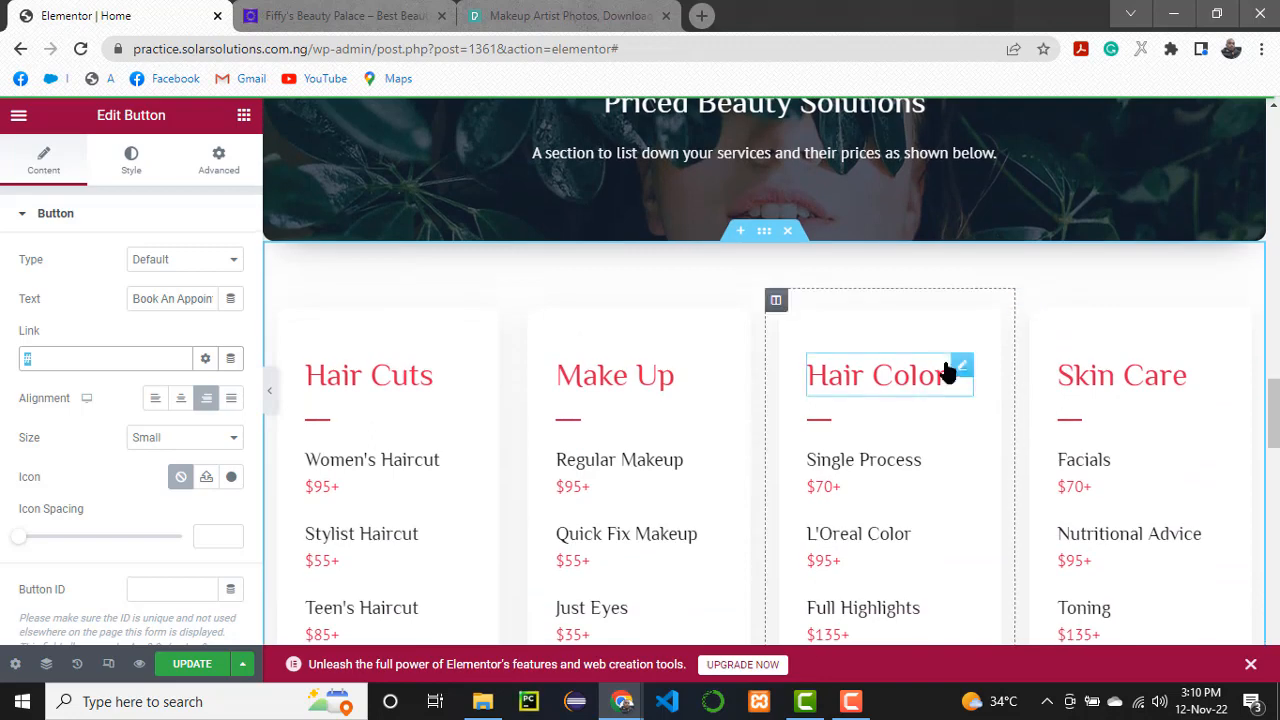
scroll(543, 405, "down", 7)
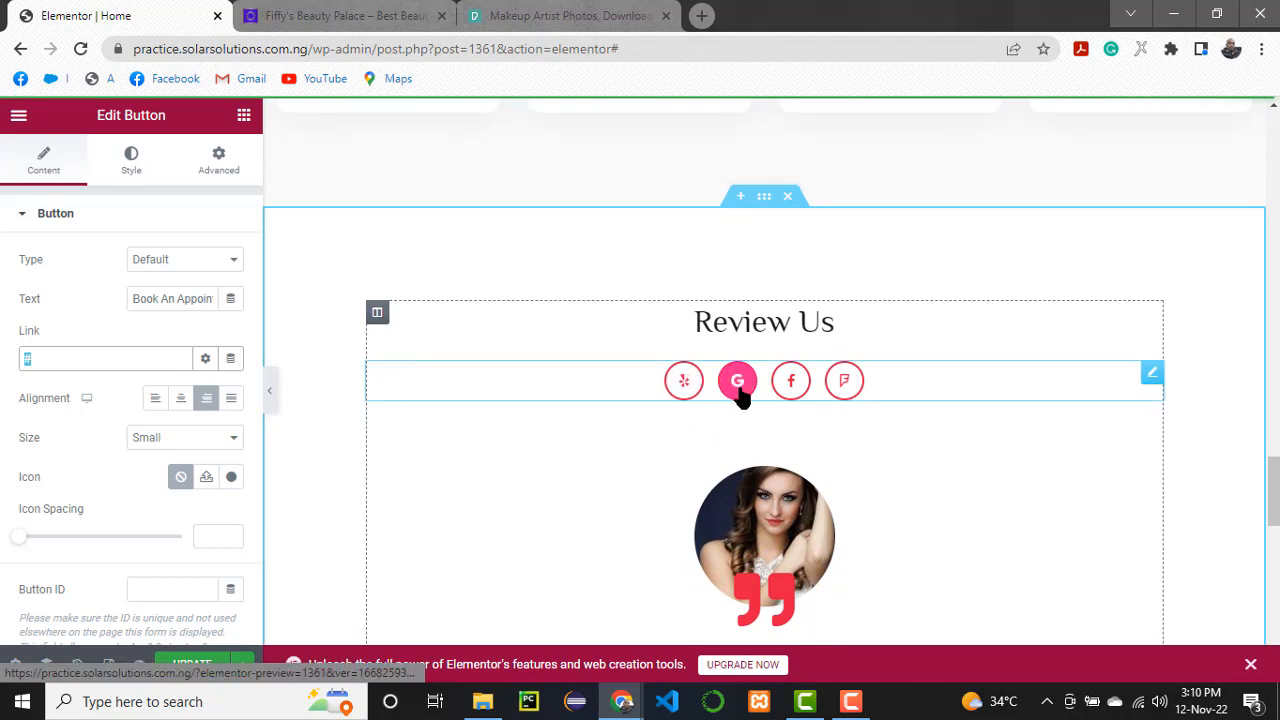
left_click(797, 393)
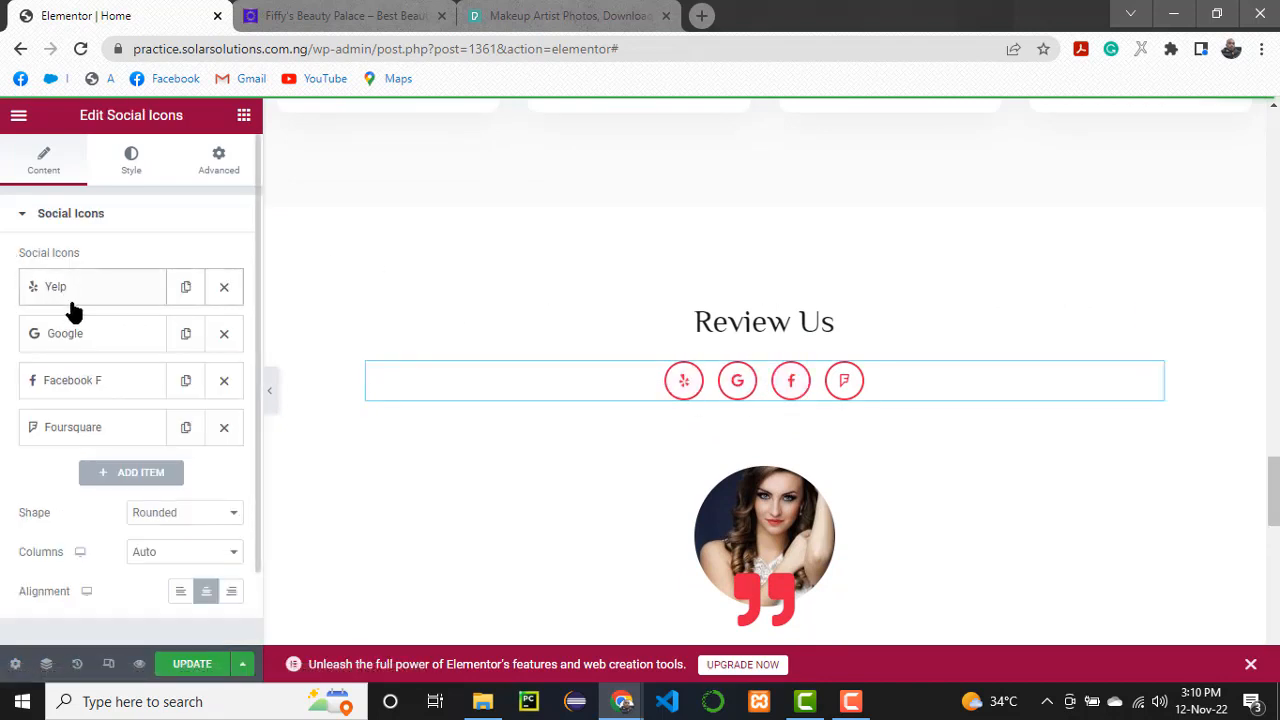
left_click(224, 288)
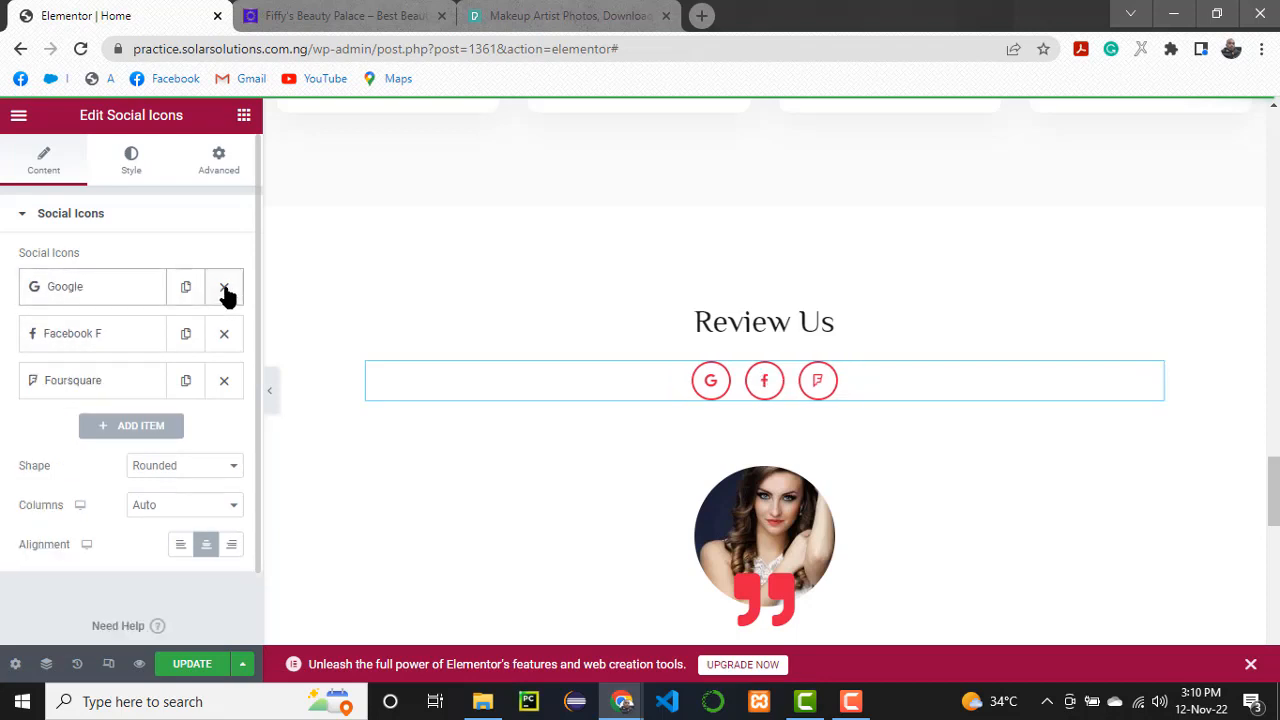
left_click(222, 382)
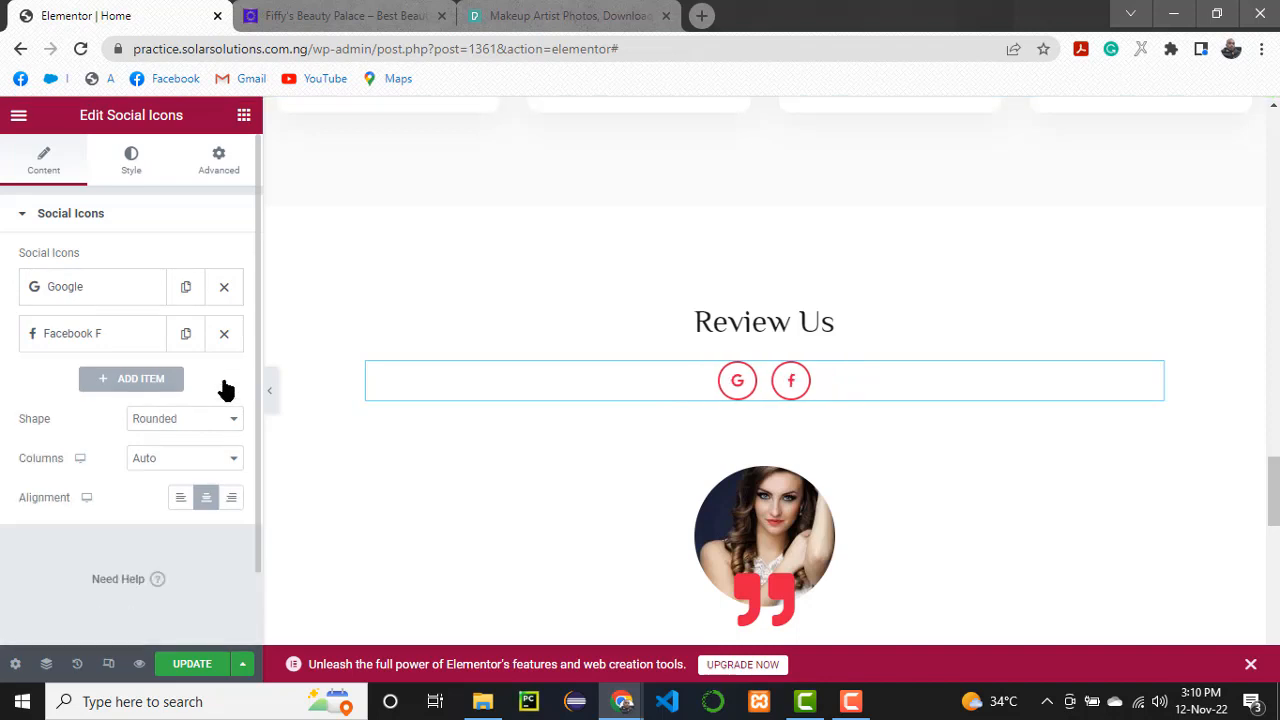
left_click(126, 385)
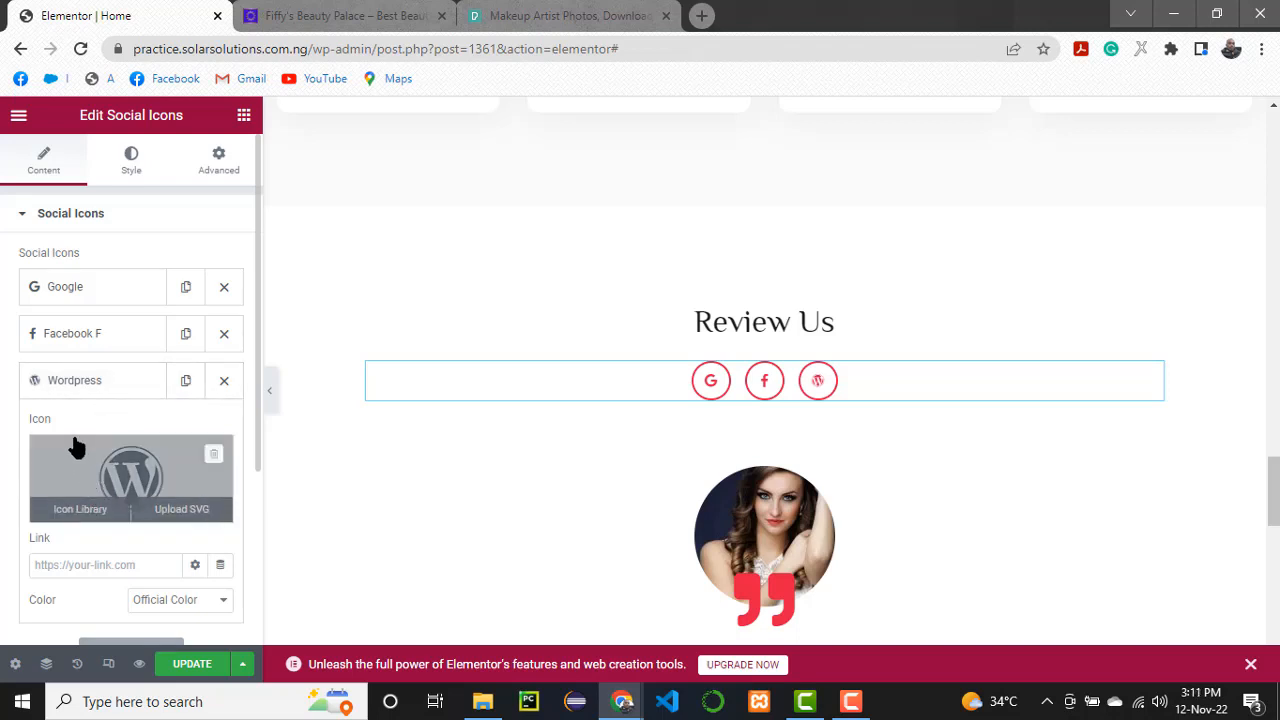
left_click(158, 383)
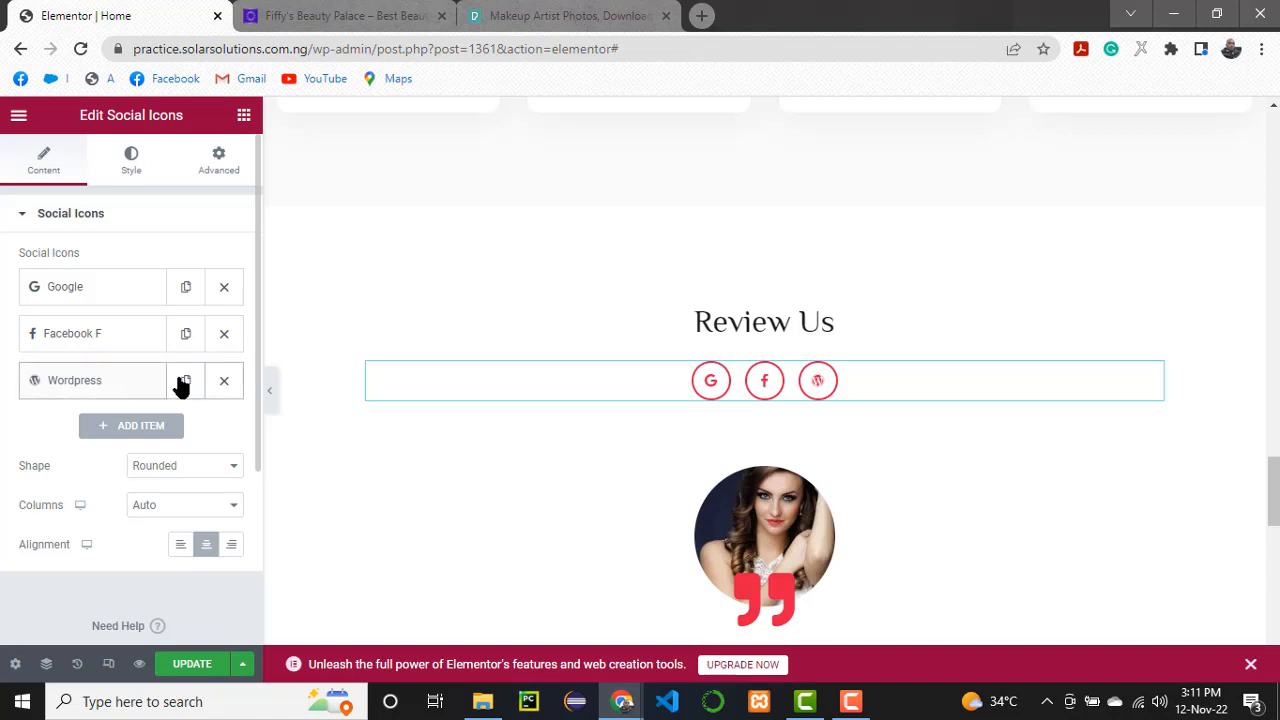
left_click(228, 386)
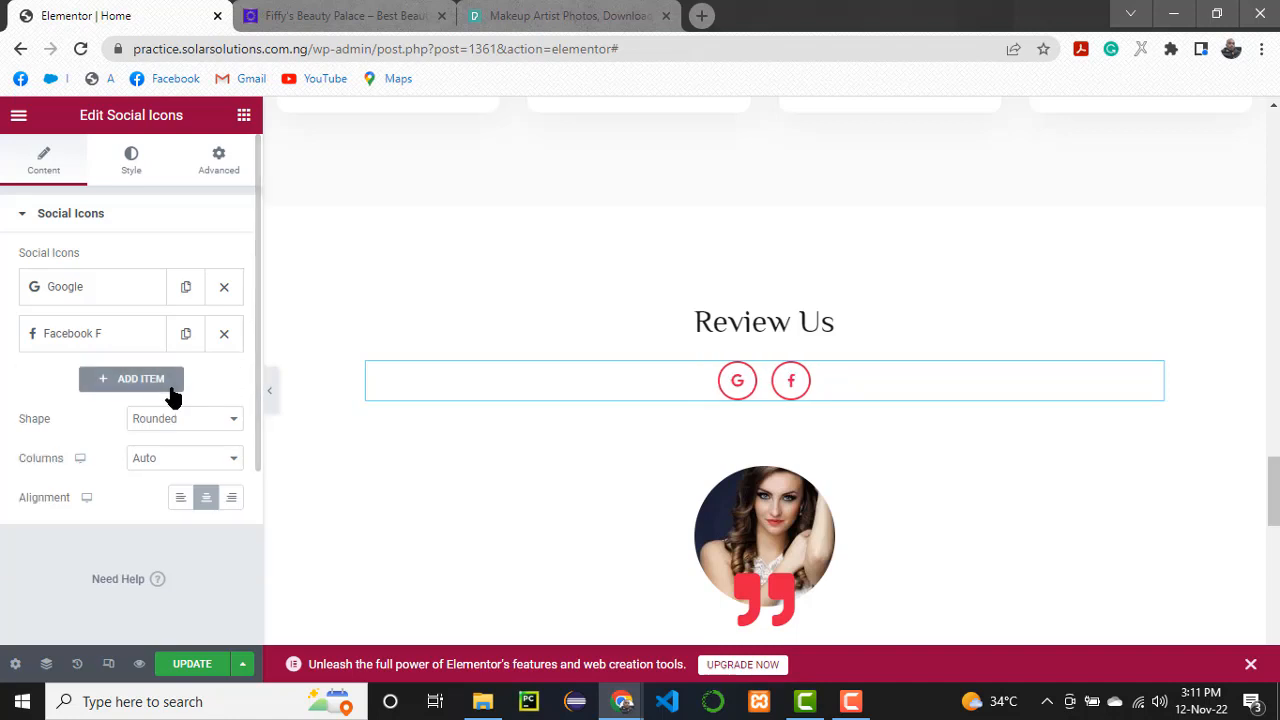
left_click(141, 382)
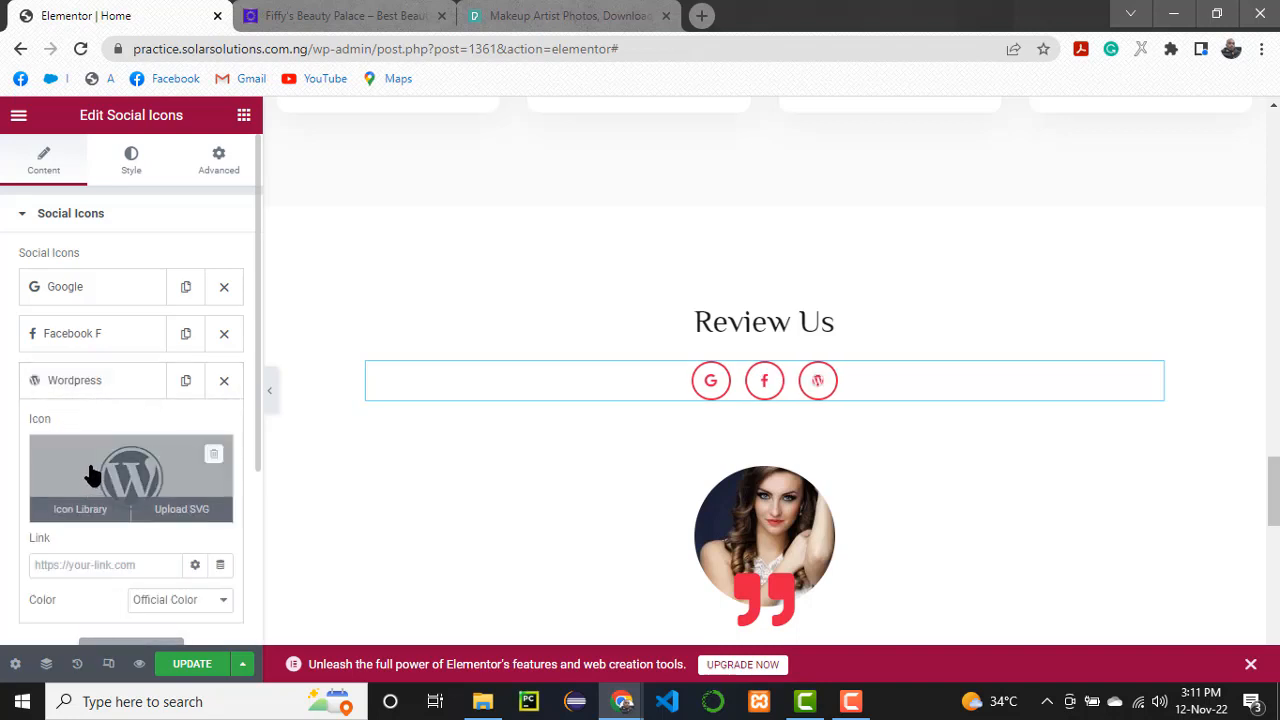
right_click(52, 382)
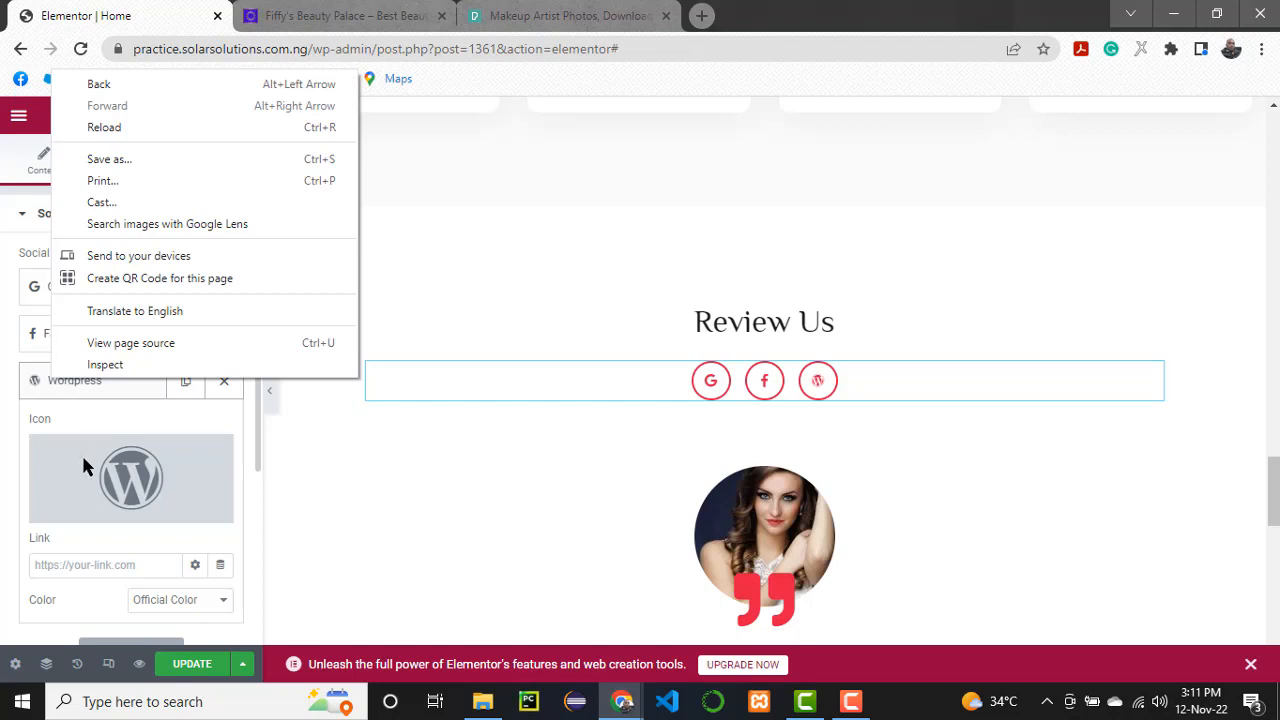
scroll(106, 480, "down", 2)
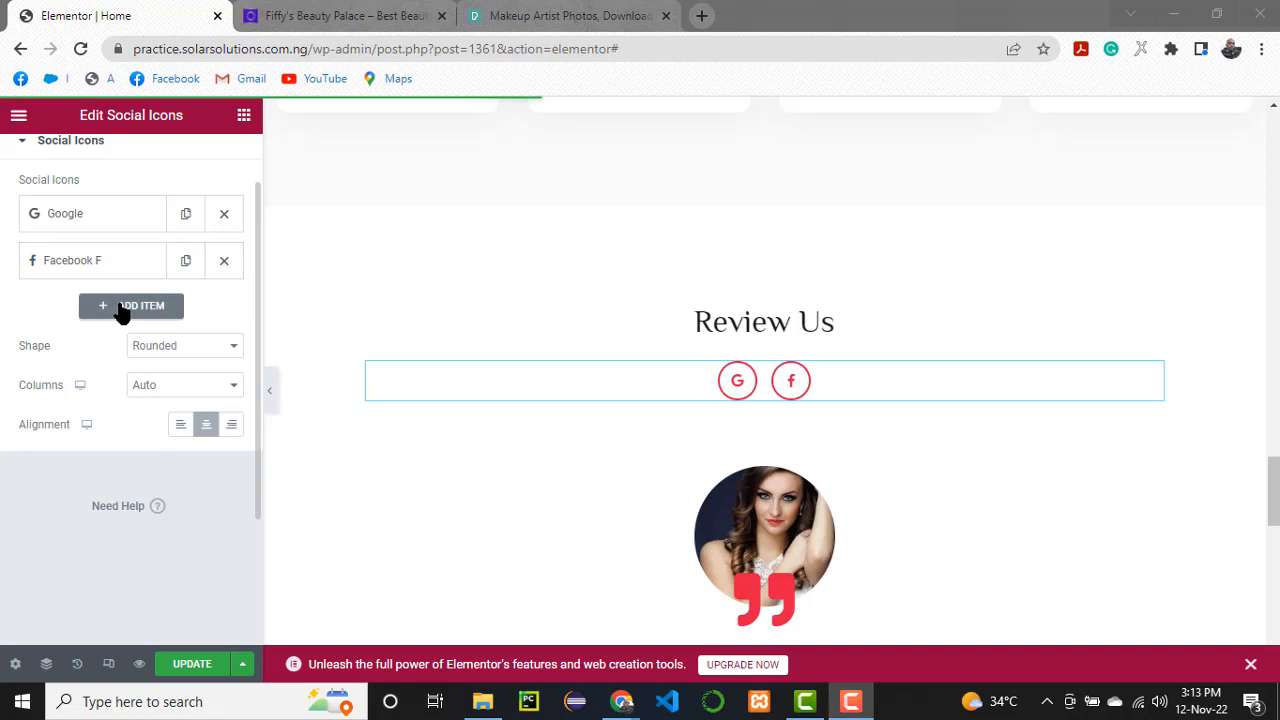
- Add a third social icon item under the Review Us heading and set its icon to Instagram from the icon library
left_click(120, 312)
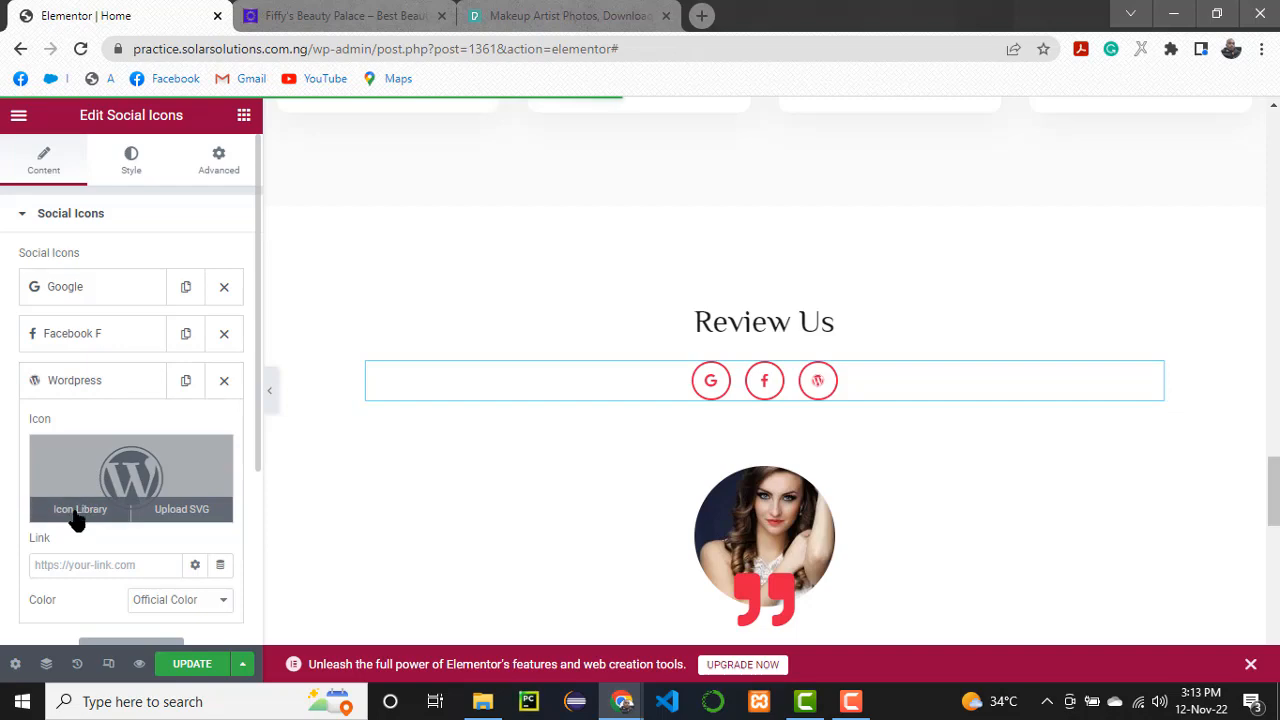
left_click(78, 512)
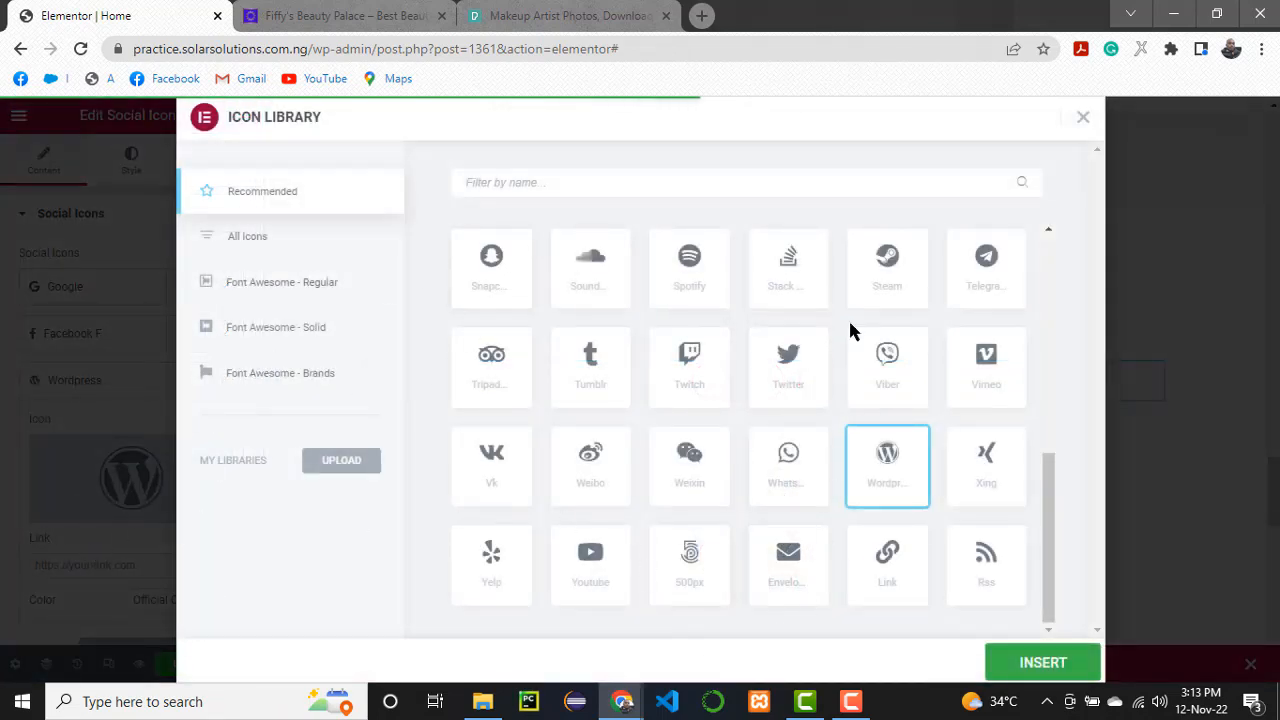
left_click(1083, 120)
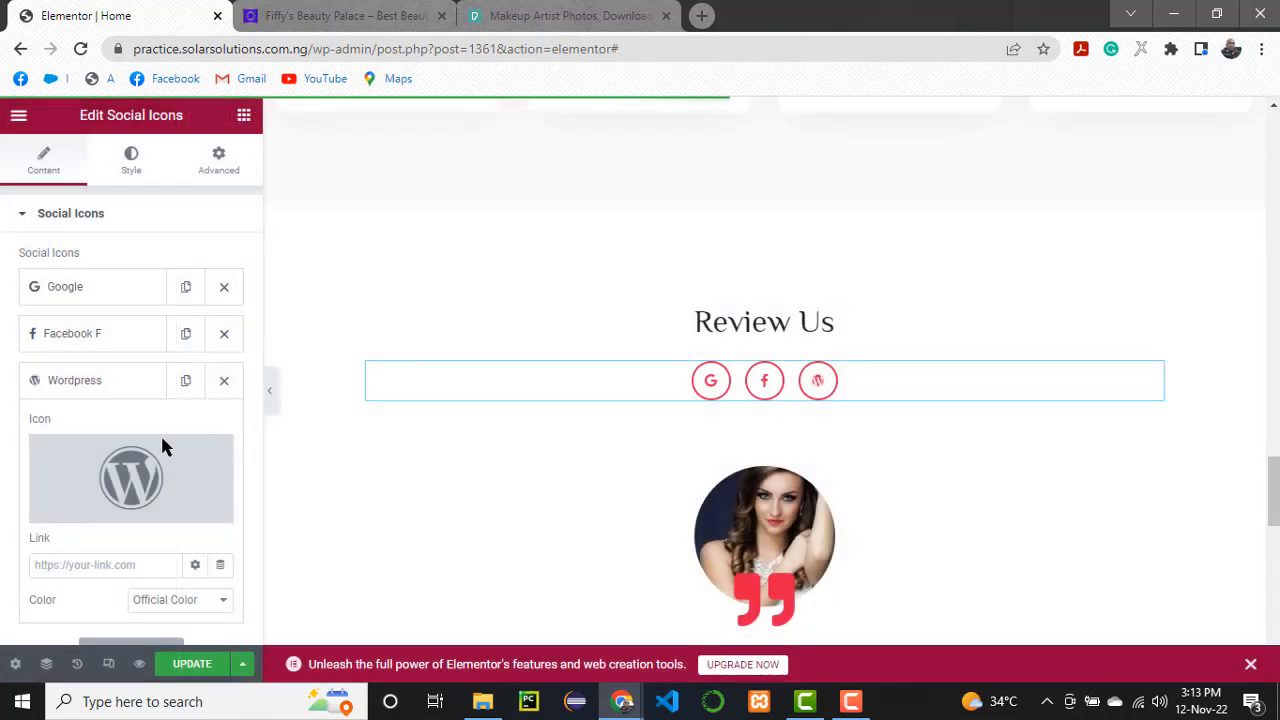
mouse_move(91, 506)
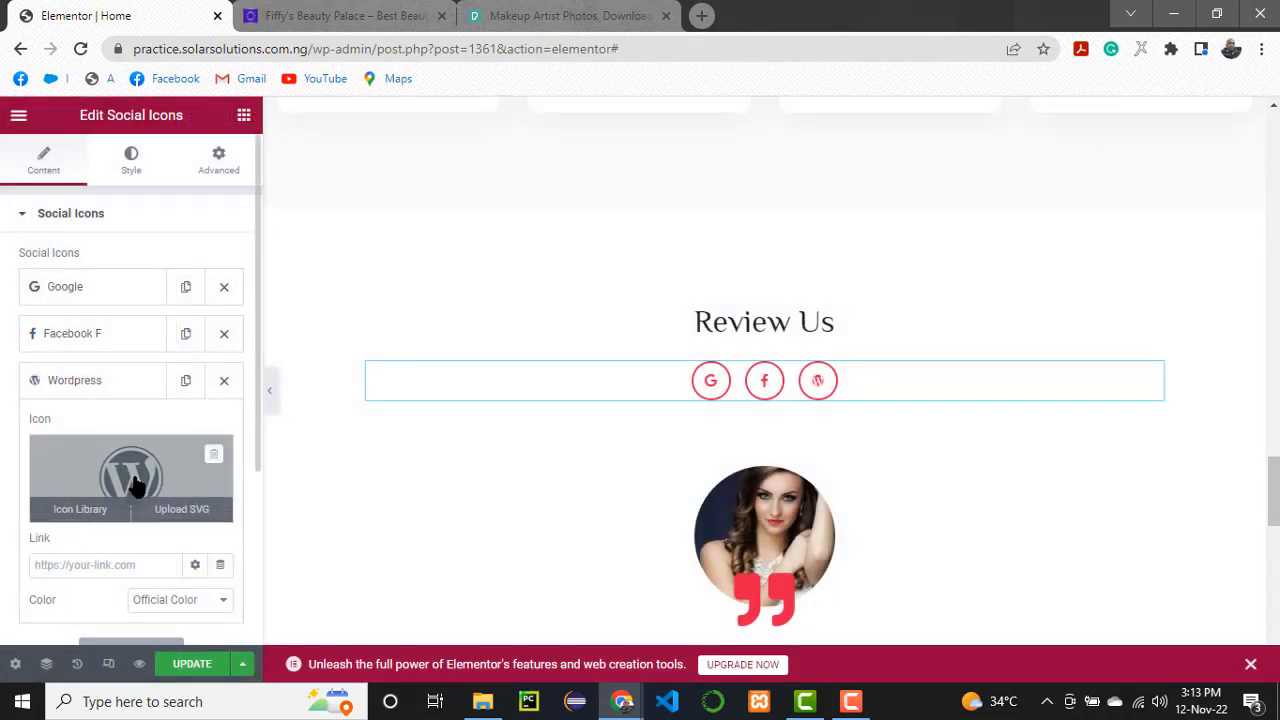
left_click(70, 512)
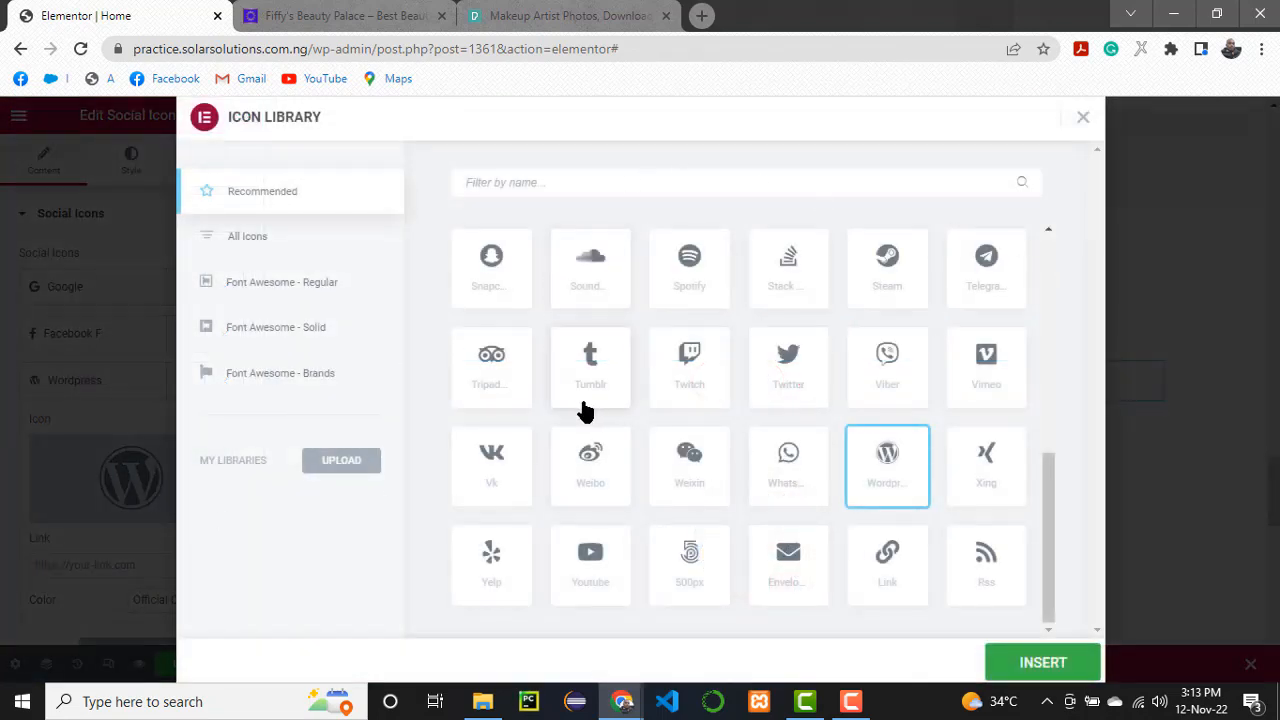
scroll(600, 320, "up", 4)
left_click(616, 189)
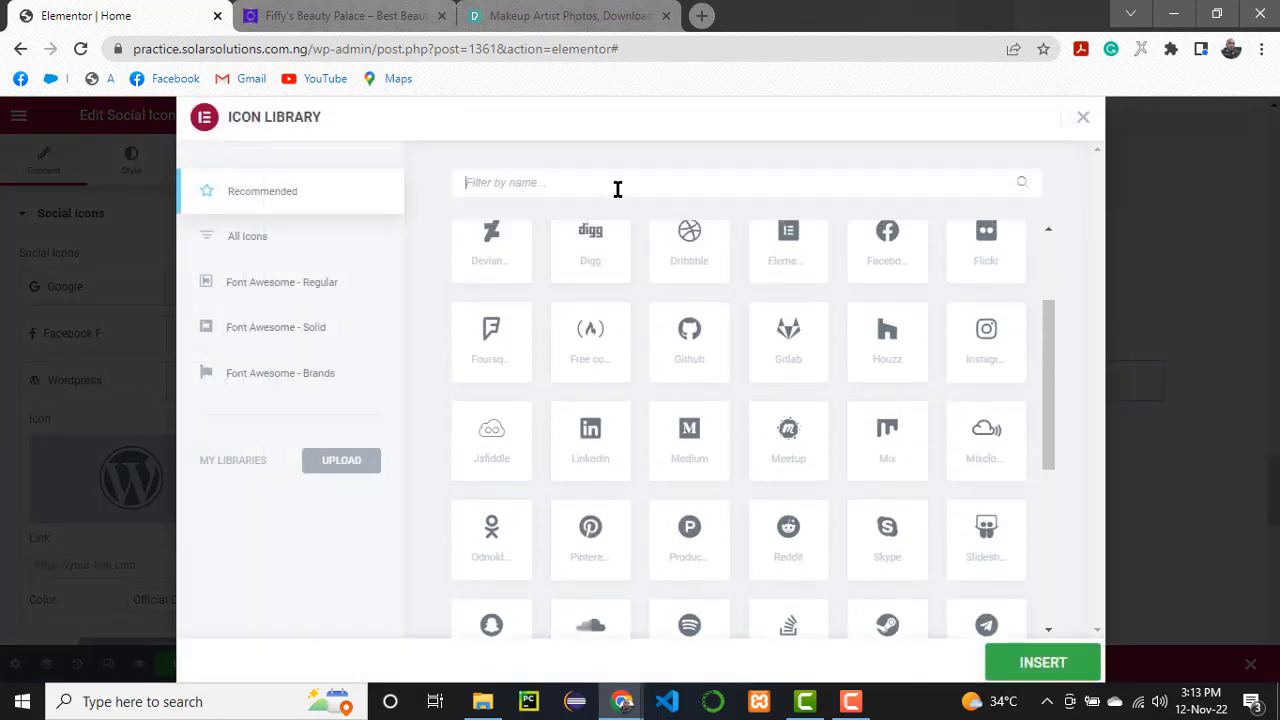
type("instag")
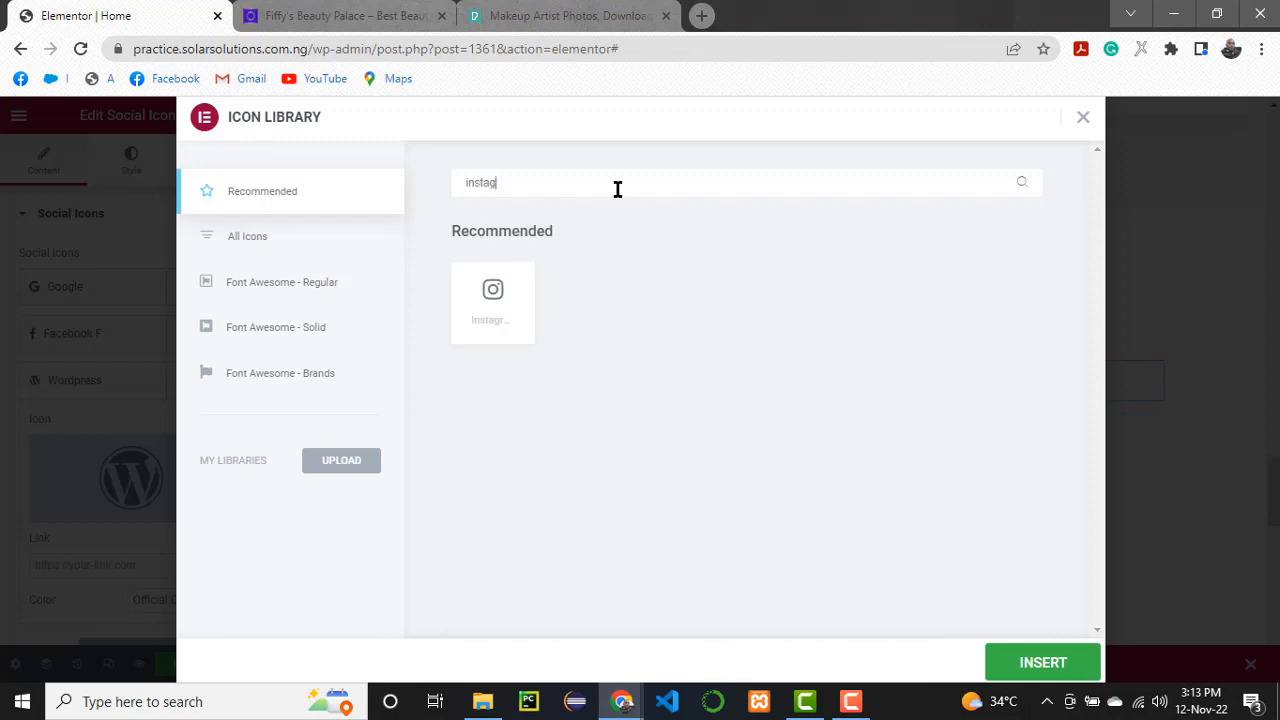
left_click(495, 303)
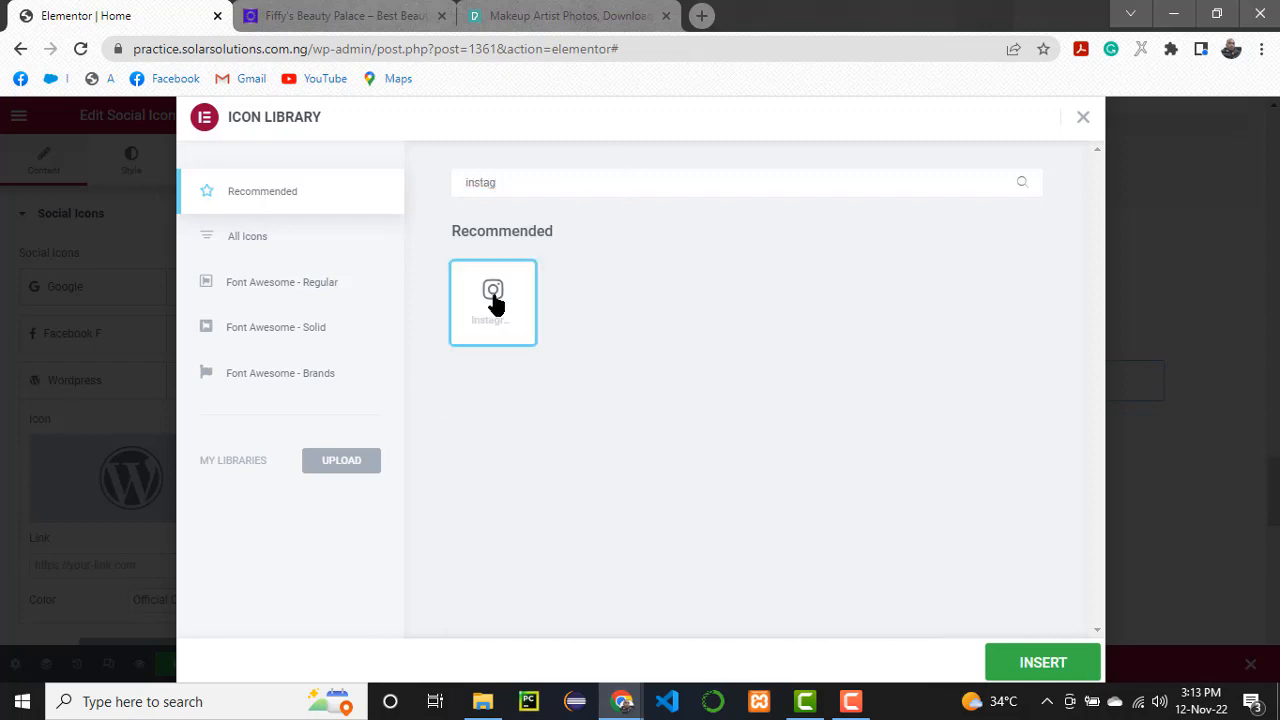
left_click(1020, 663)
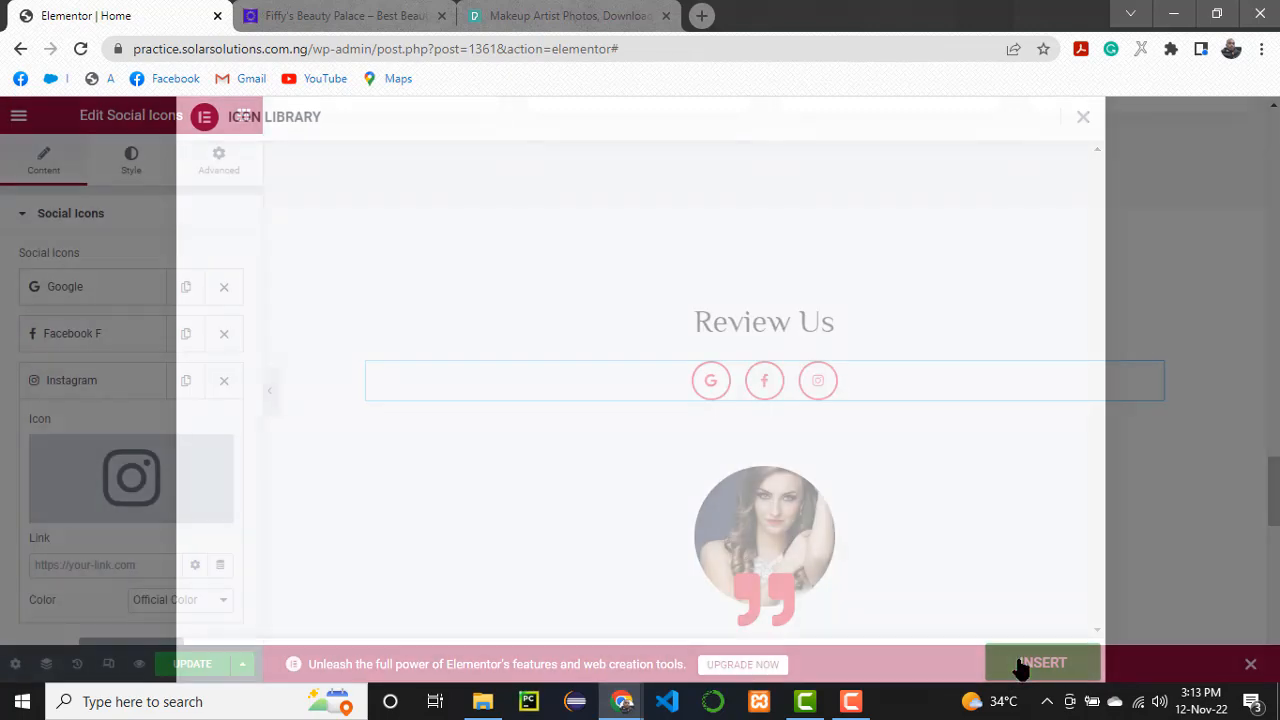
- Set the Instagram item's link to instagram.com/lilybytes and keep its color at Official Color
scroll(134, 557, "down", 1)
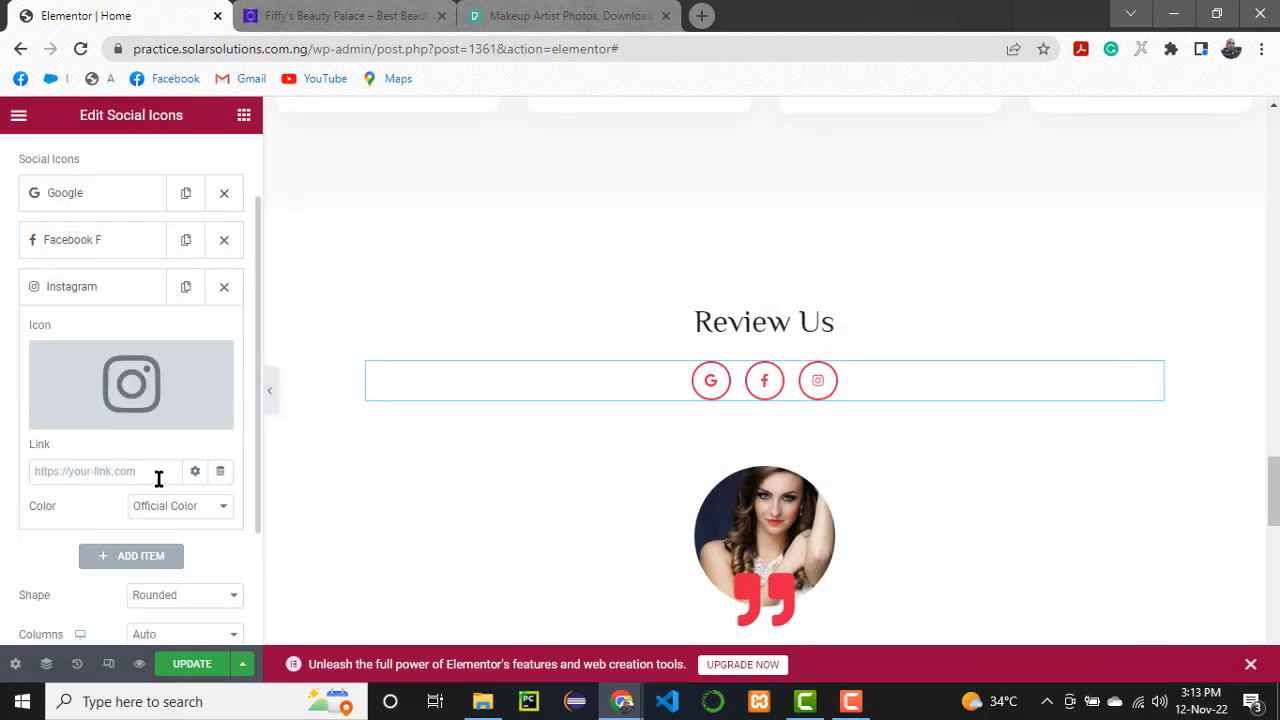
left_click(131, 476)
type("insta")
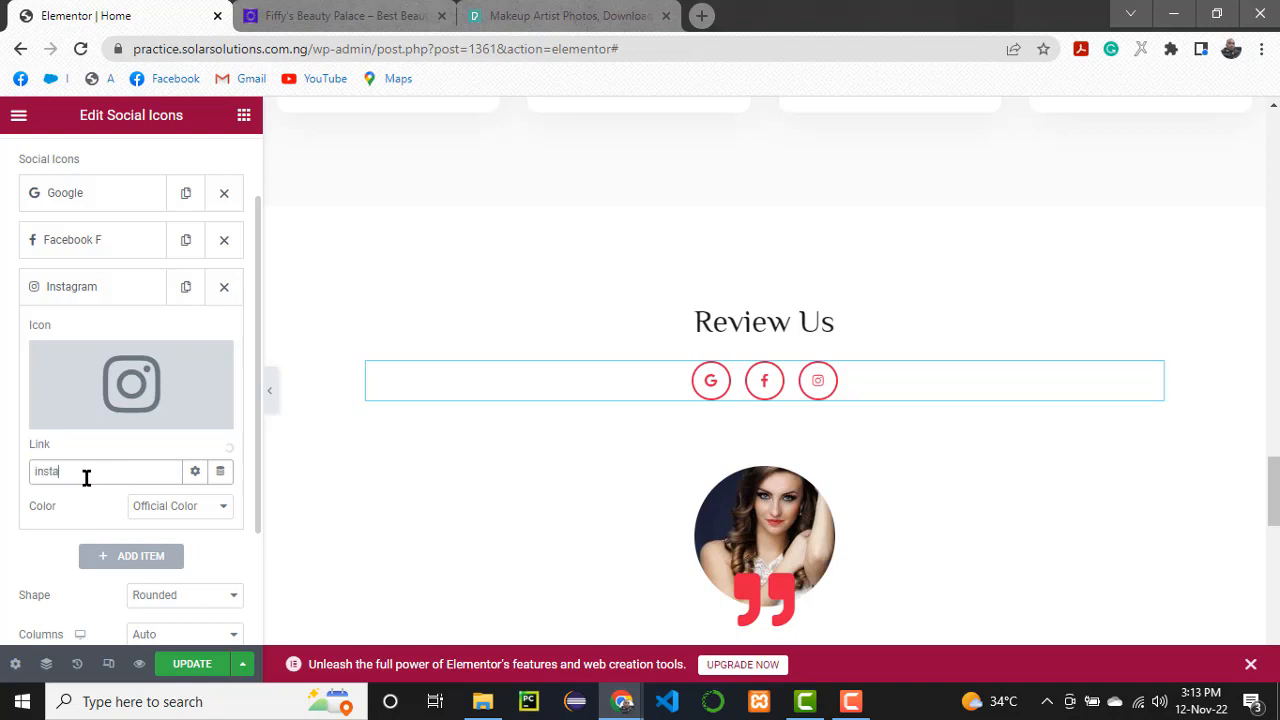
type("gram.com/lilybytes")
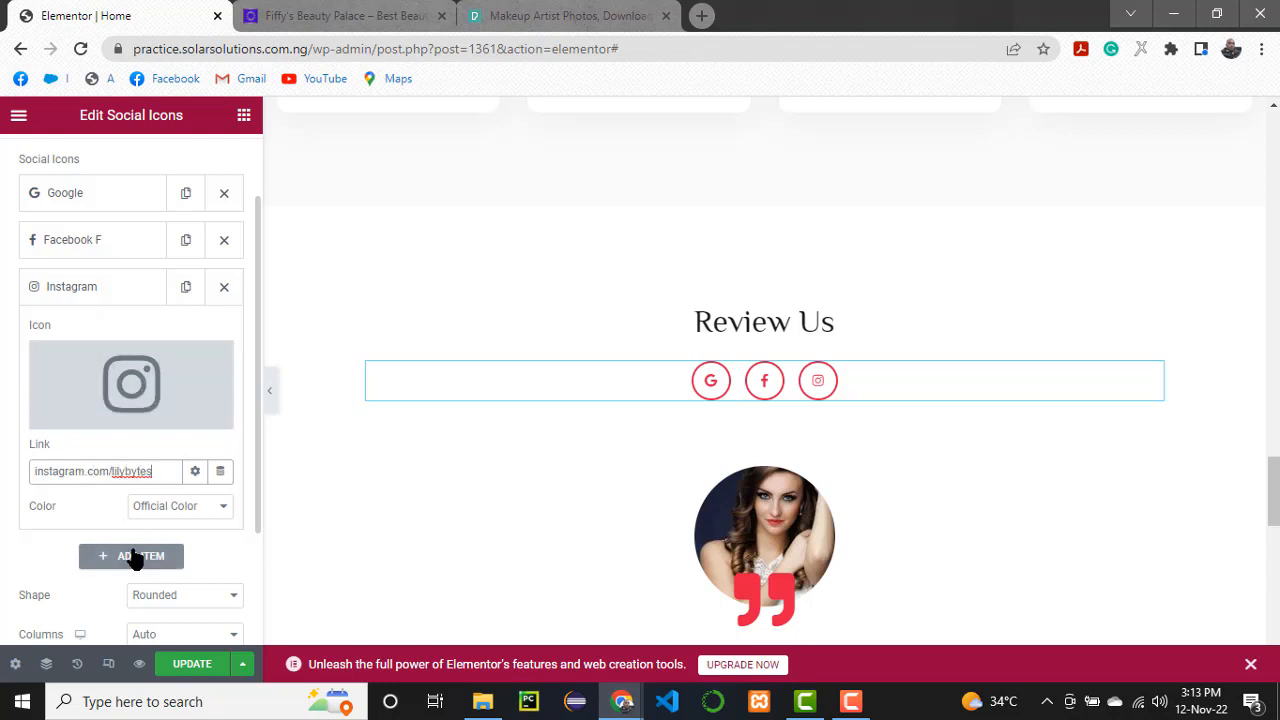
left_click(220, 508)
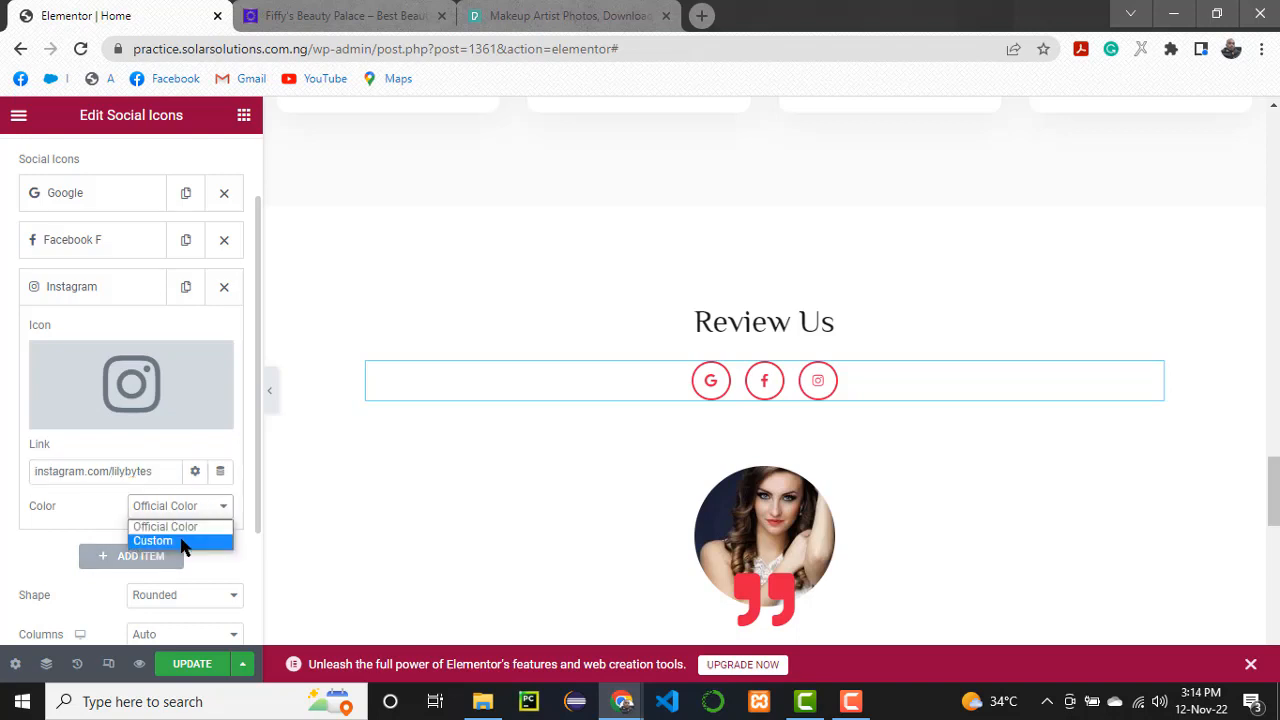
left_click(222, 512)
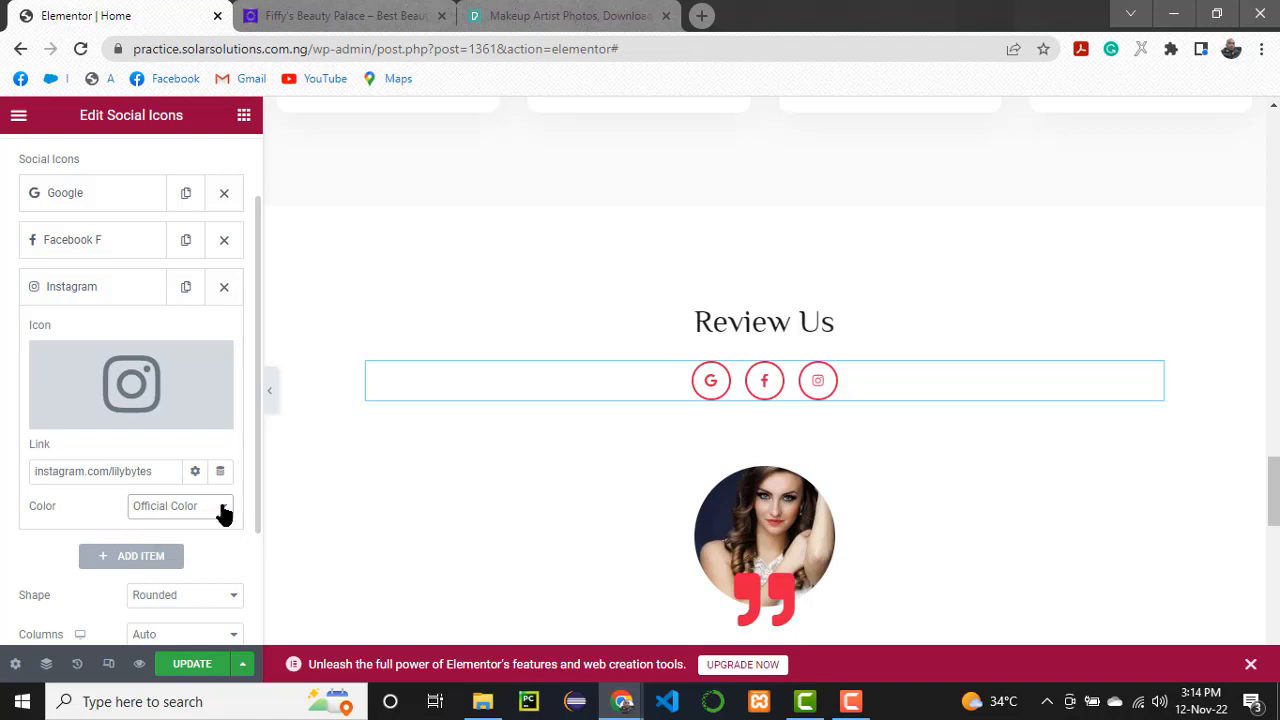
- Add a fourth social icon item and set its icon to Twitter from the icon library
scroll(202, 517, "down", 2)
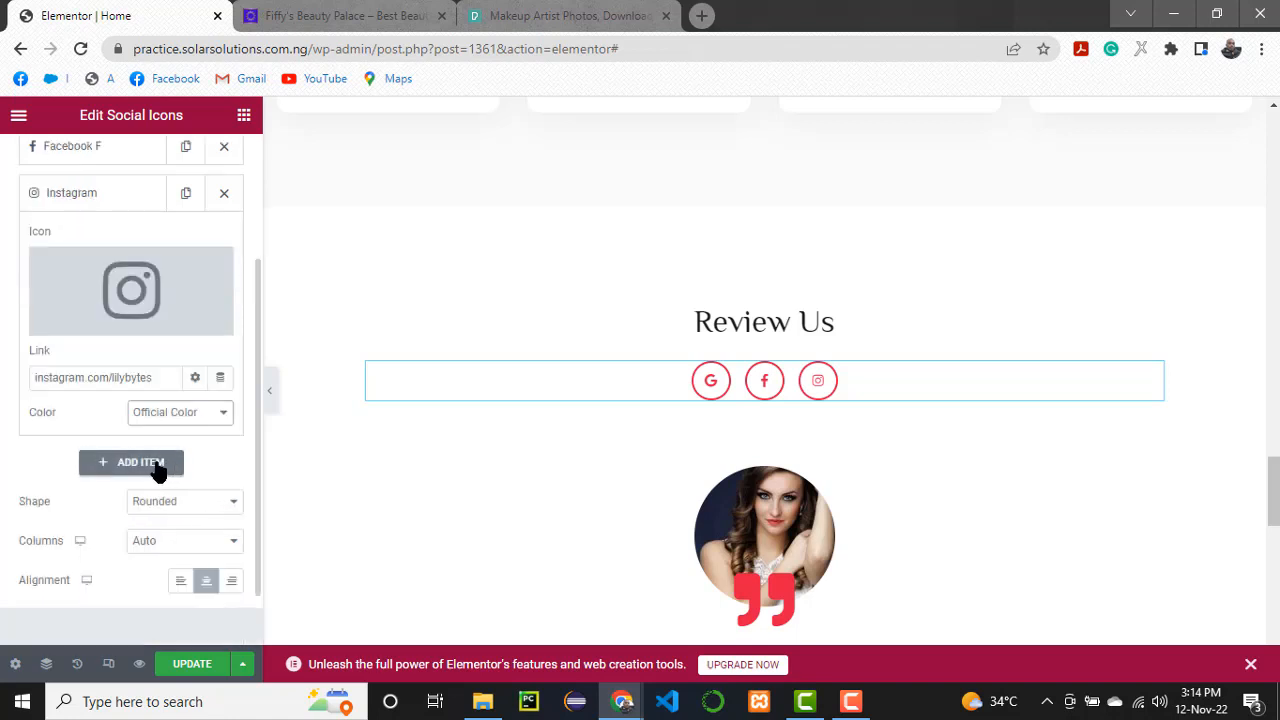
left_click(157, 466)
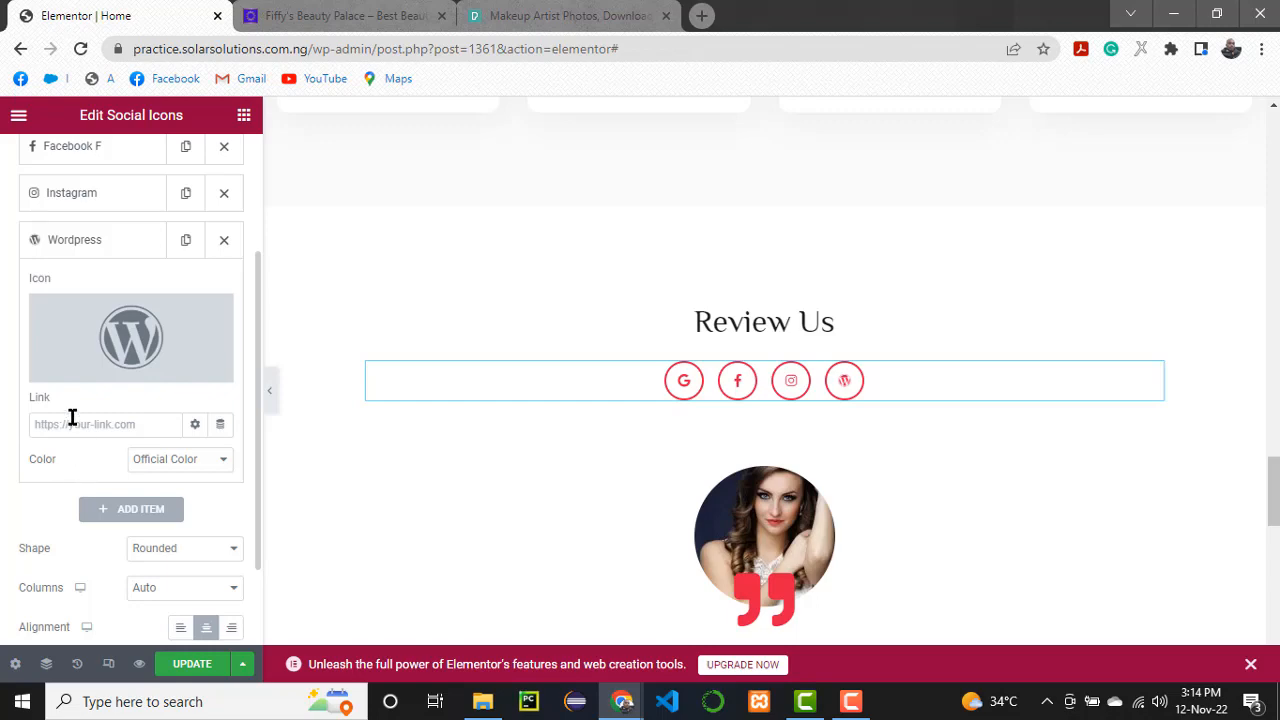
left_click(60, 372)
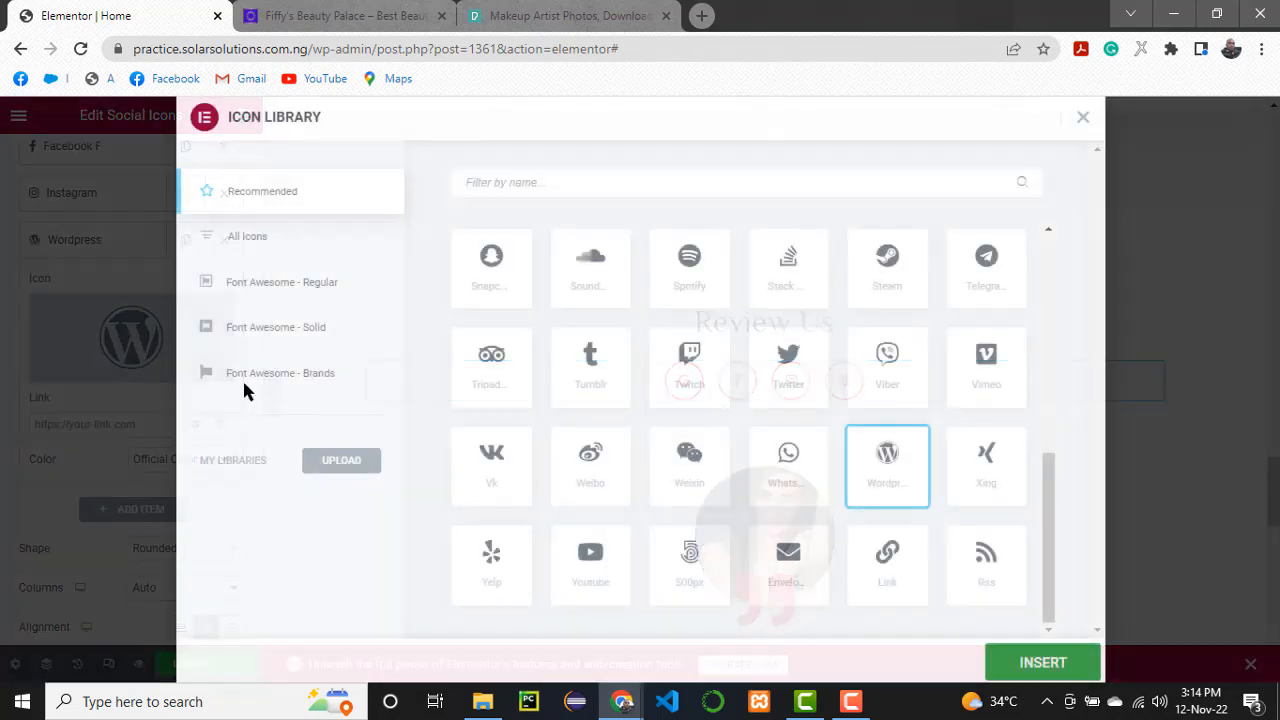
left_click(576, 183)
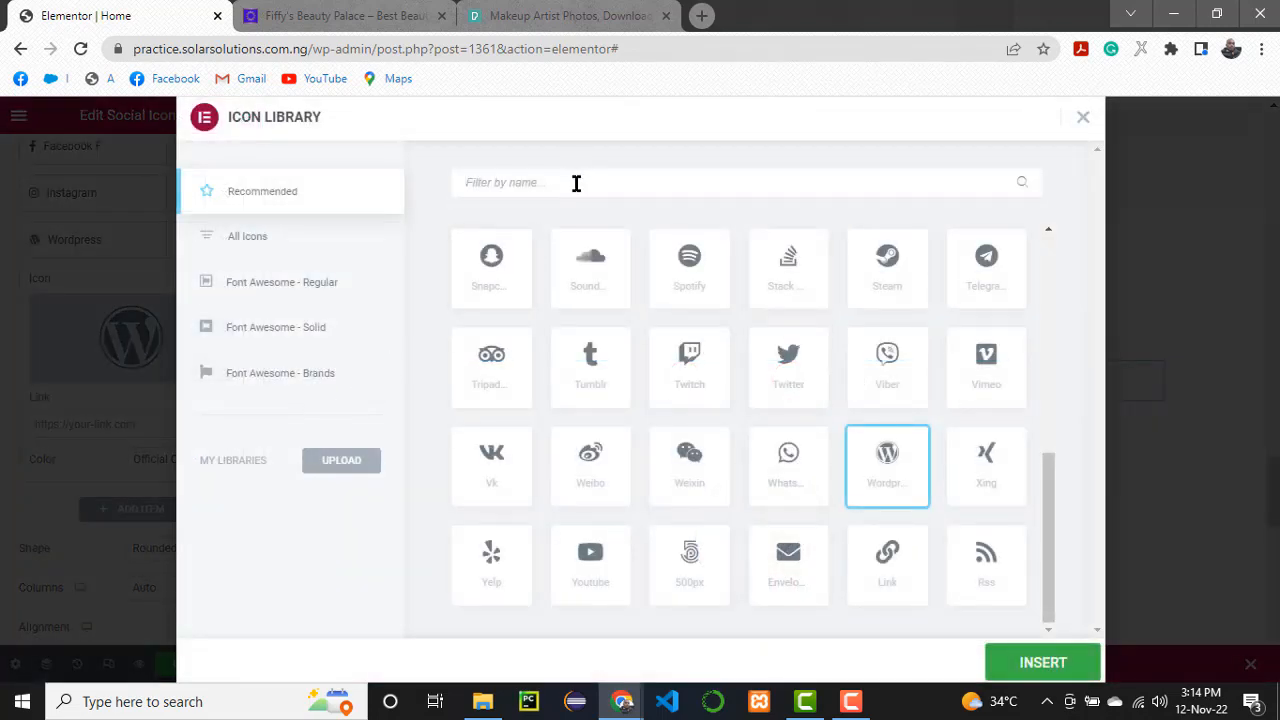
type("twitt")
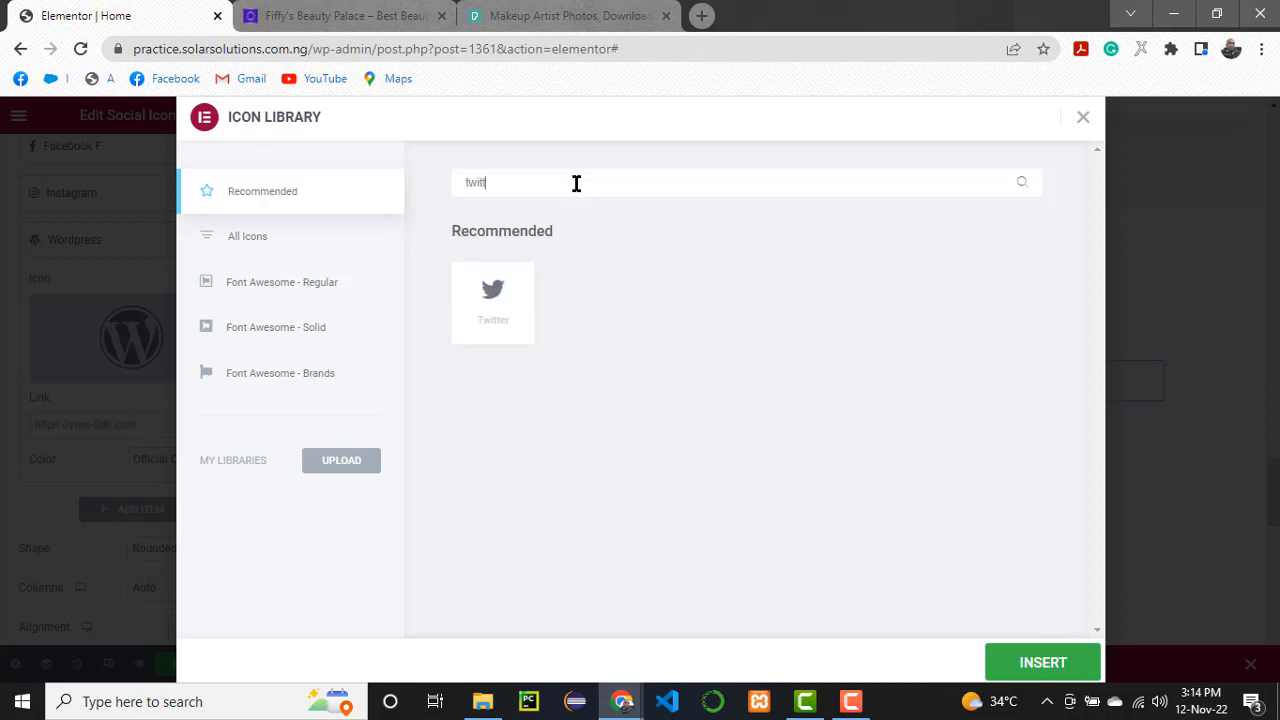
left_click(498, 298)
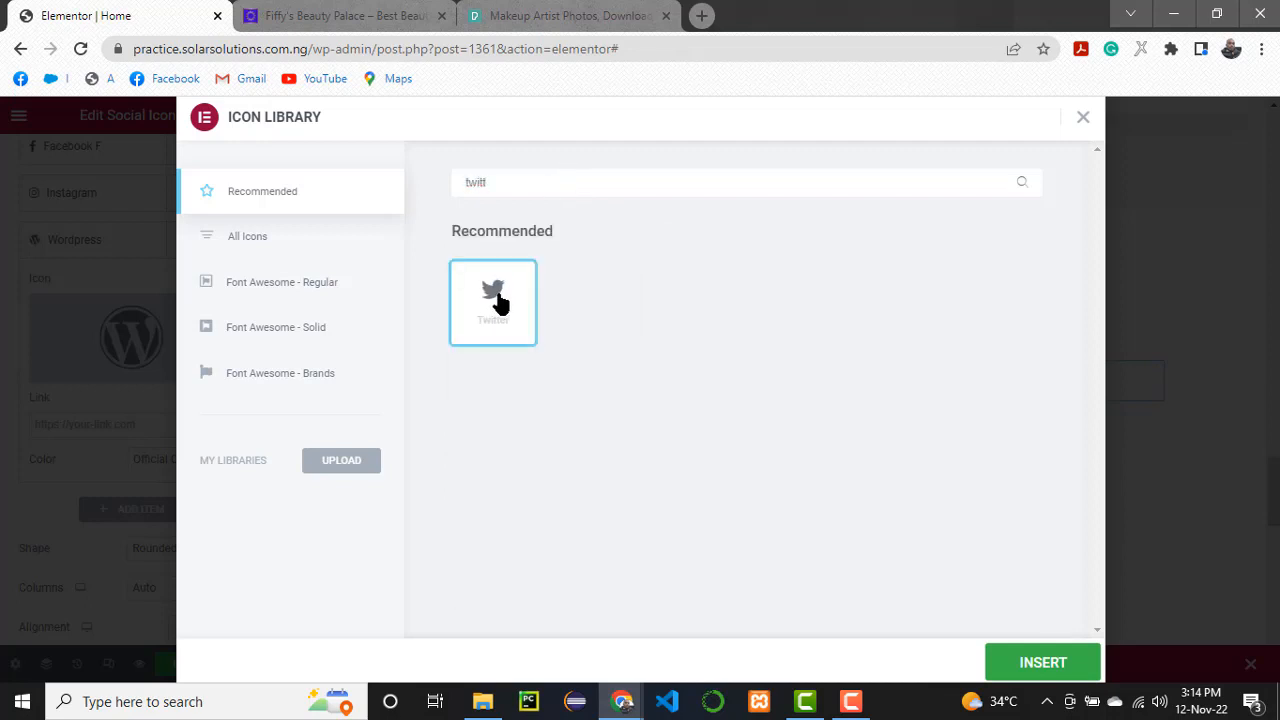
left_click(1055, 669)
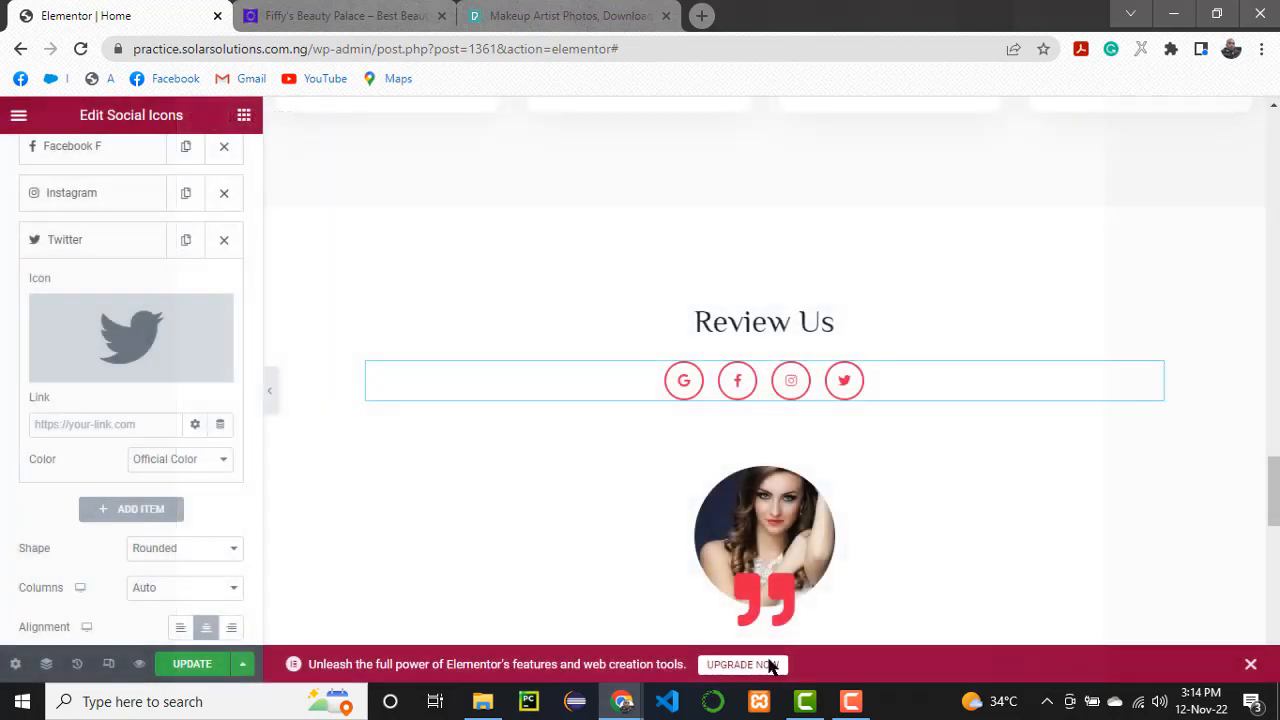
- Set the Twitter item's link to twitter.com/lilybytes and update the page
left_click(159, 423)
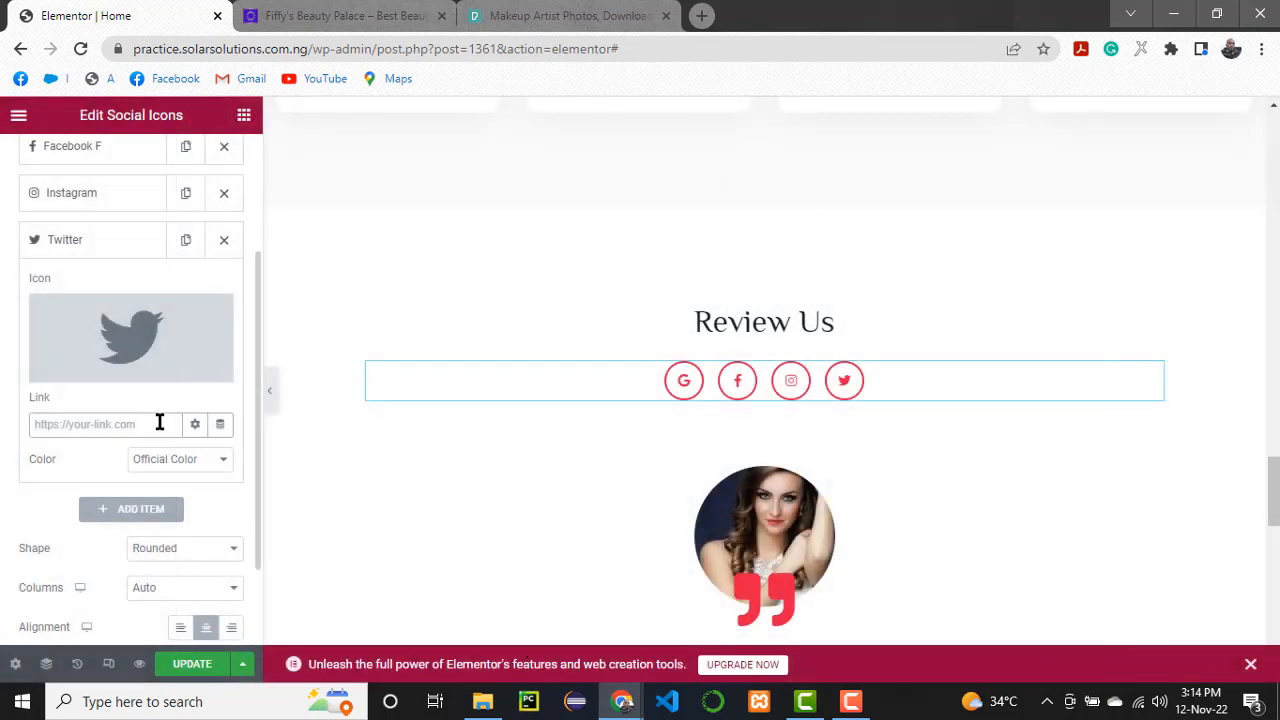
type("twitte")
type("r.com/lilybytes")
scroll(157, 508, "down", 1)
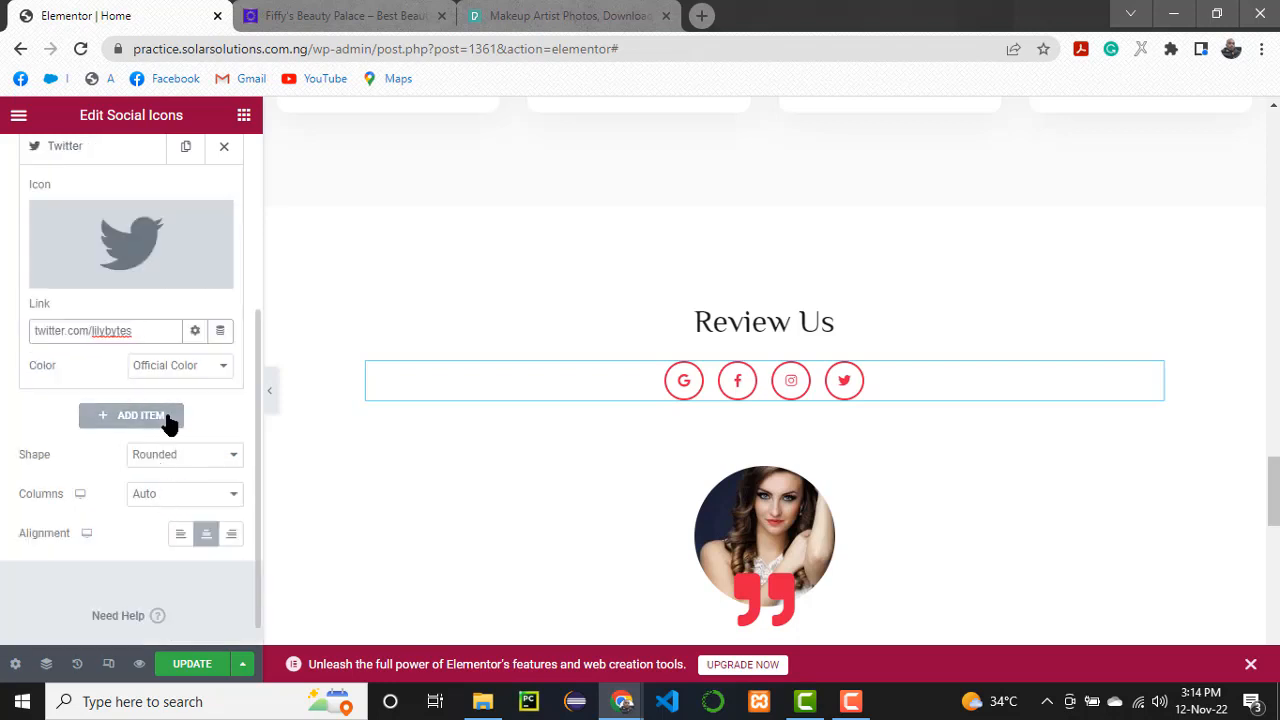
left_click(194, 665)
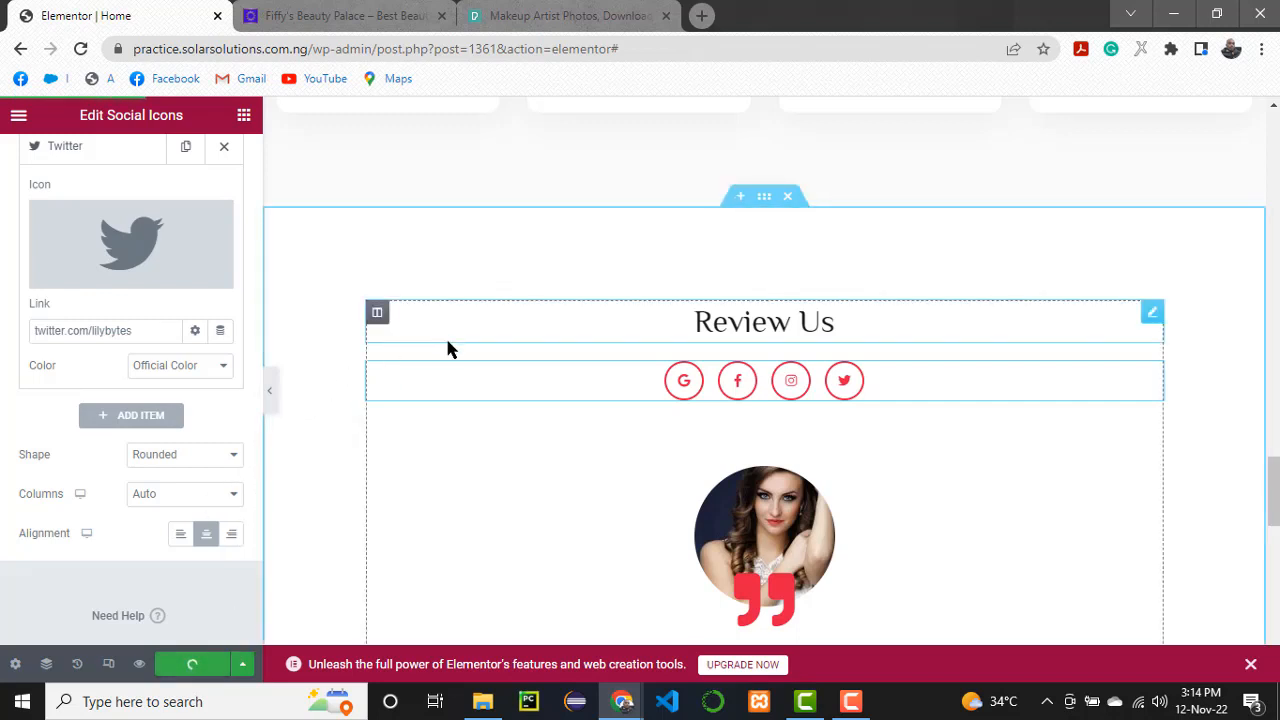
- Open the testimonial's image, text and client name heading for editing and examine their content options
scroll(650, 370, "down", 3)
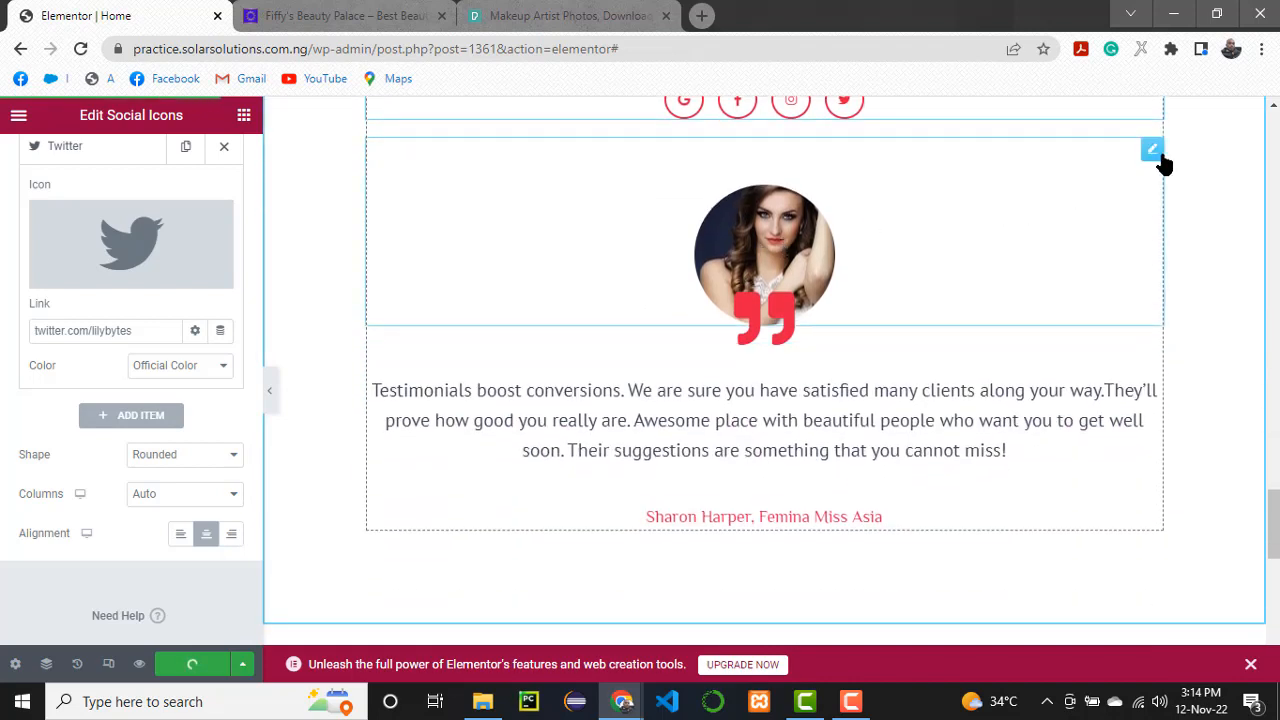
left_click(1151, 152)
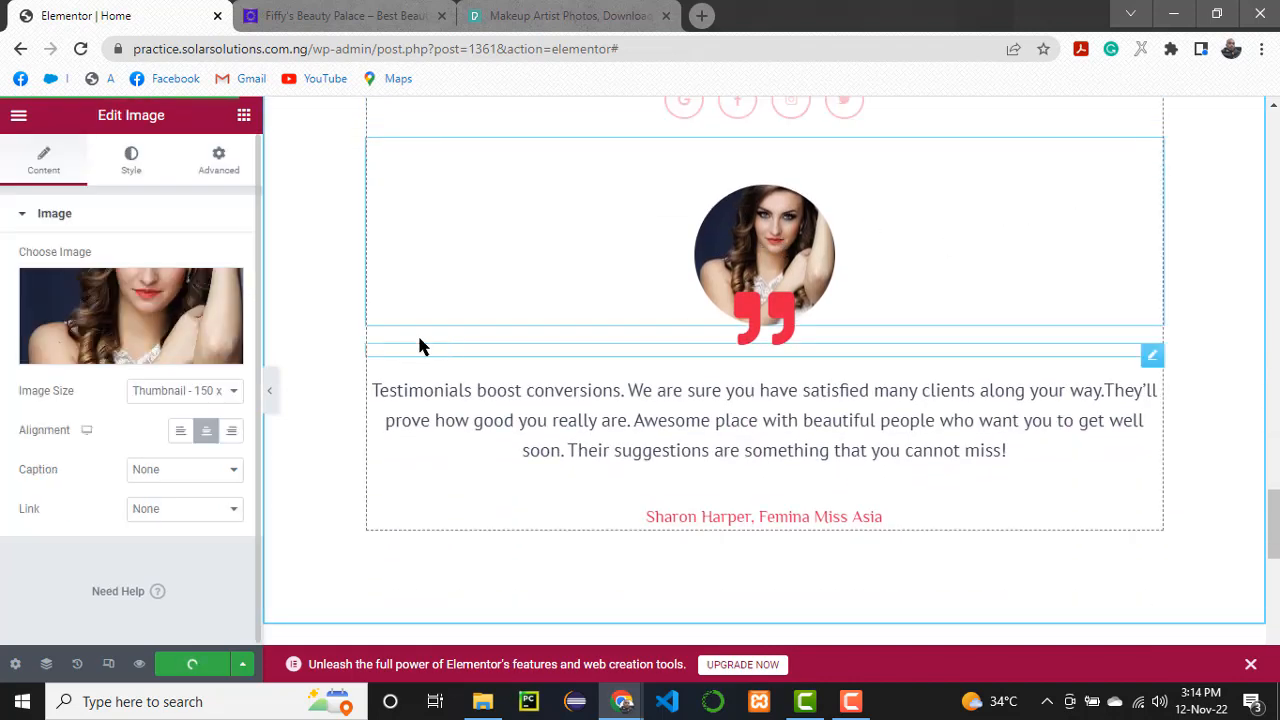
scroll(894, 449, "down", 1)
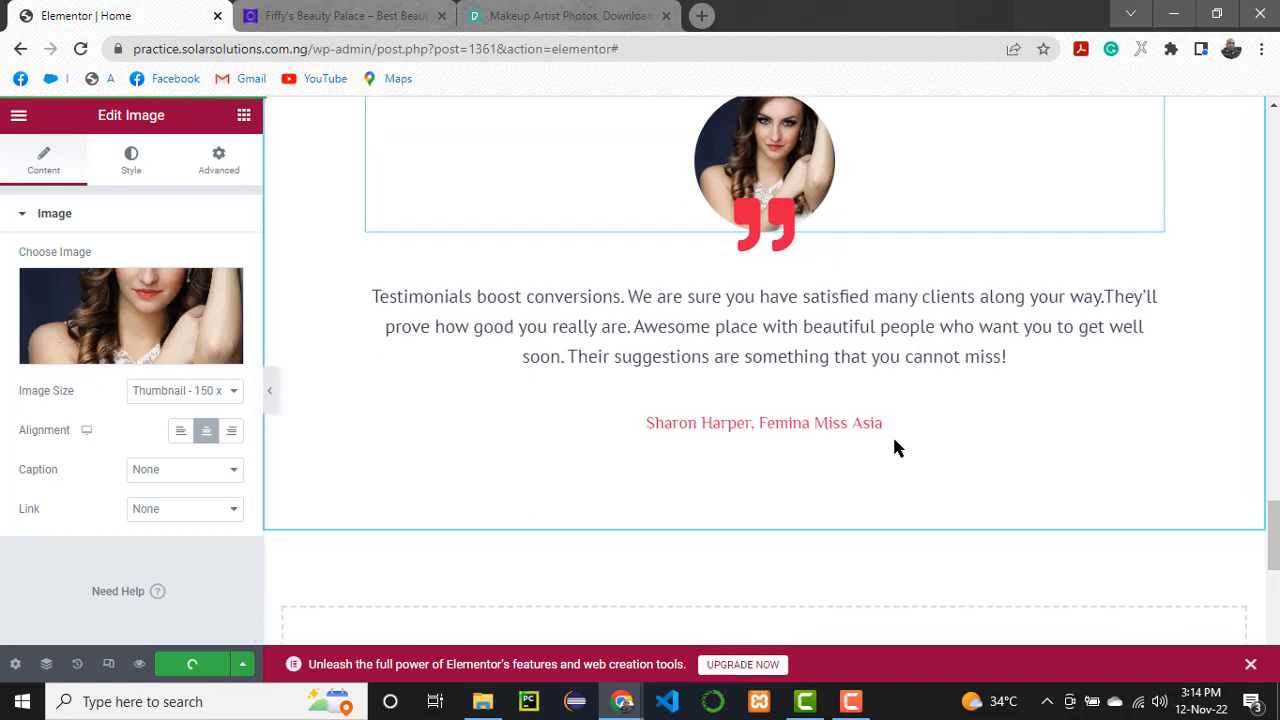
left_click(651, 333)
left_click(729, 455)
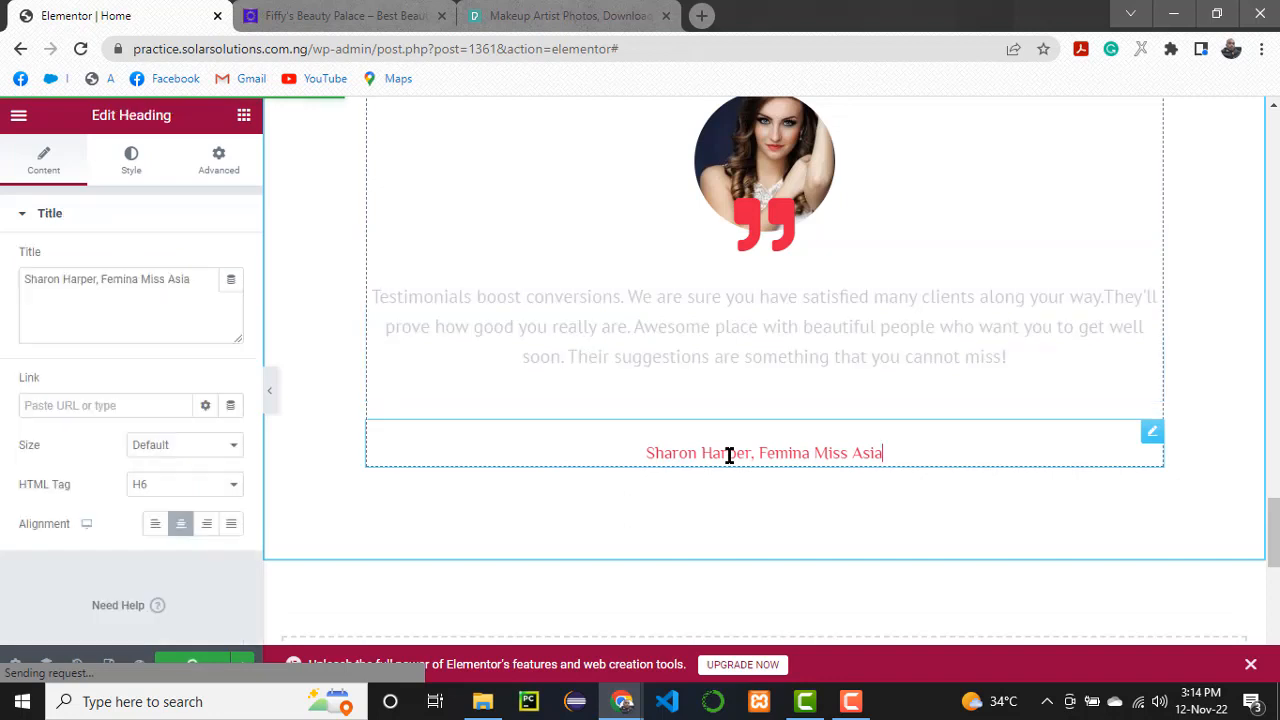
- Examine the footer below the testimonial, including its logo, description, quick links, social icons and contact details
scroll(729, 455, "down", 4)
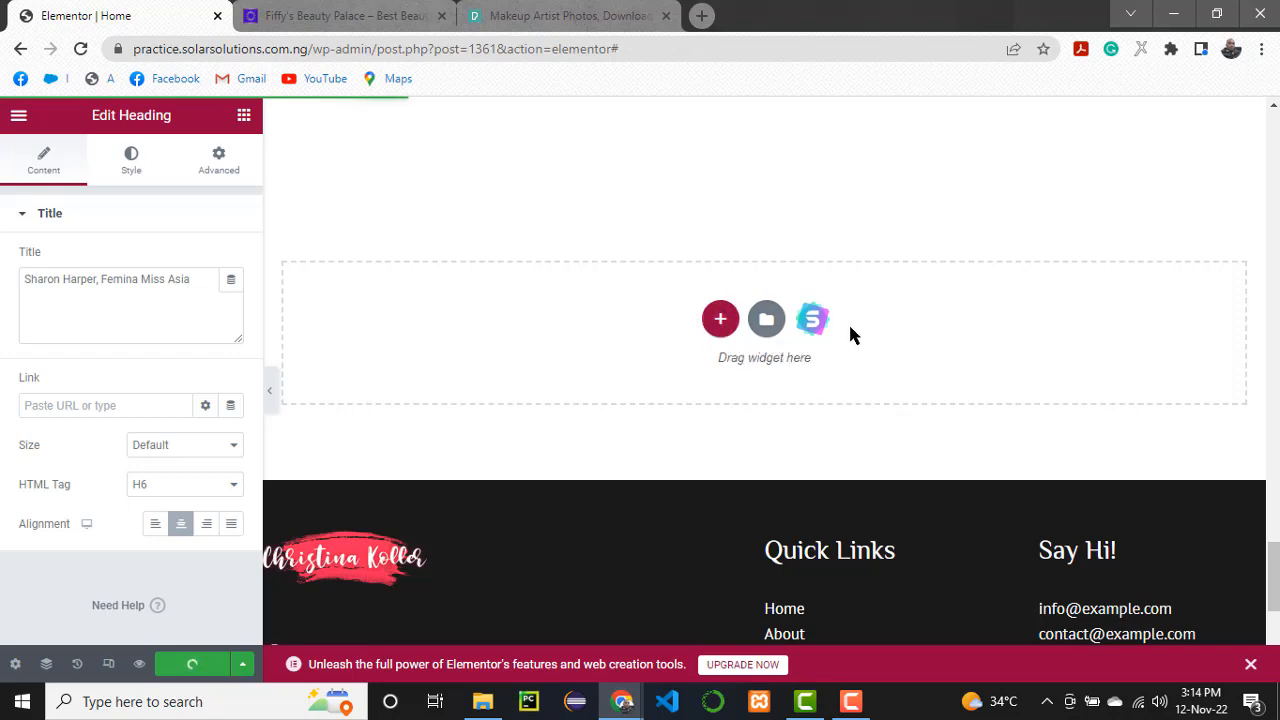
scroll(760, 390, "down", 2)
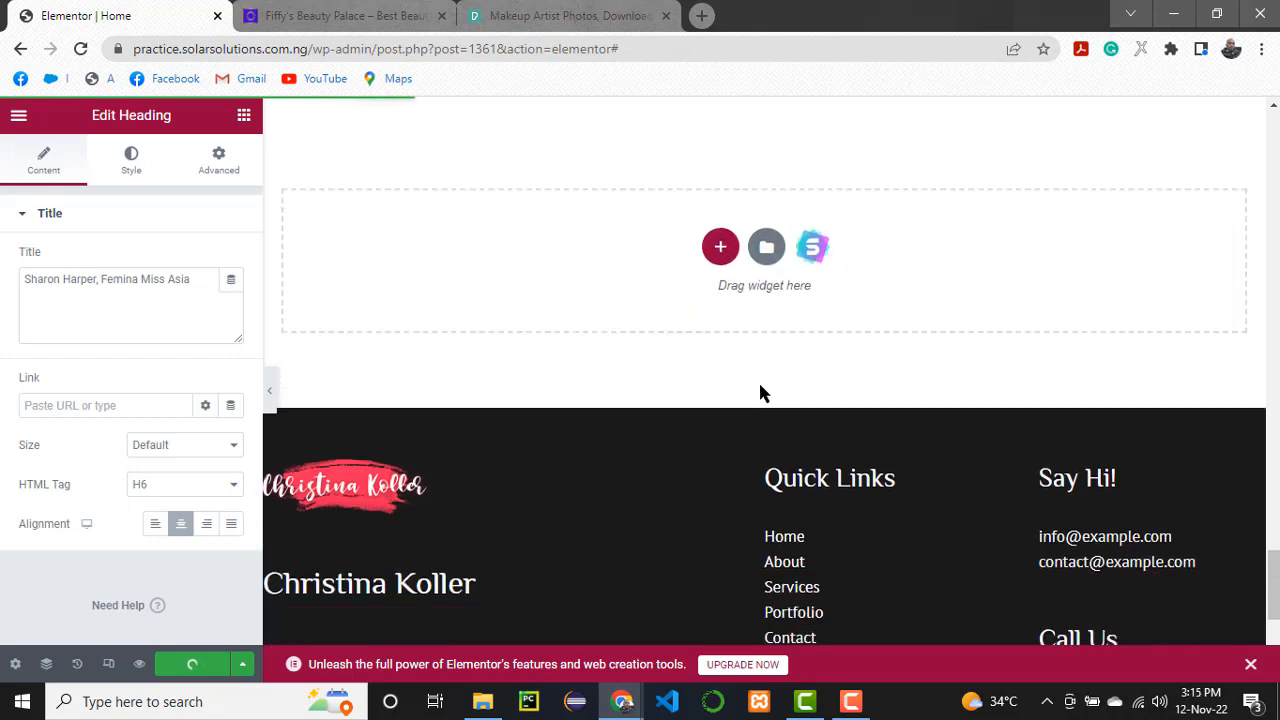
scroll(761, 392, "down", 1)
scroll(761, 392, "up", 3)
scroll(761, 392, "down", 4)
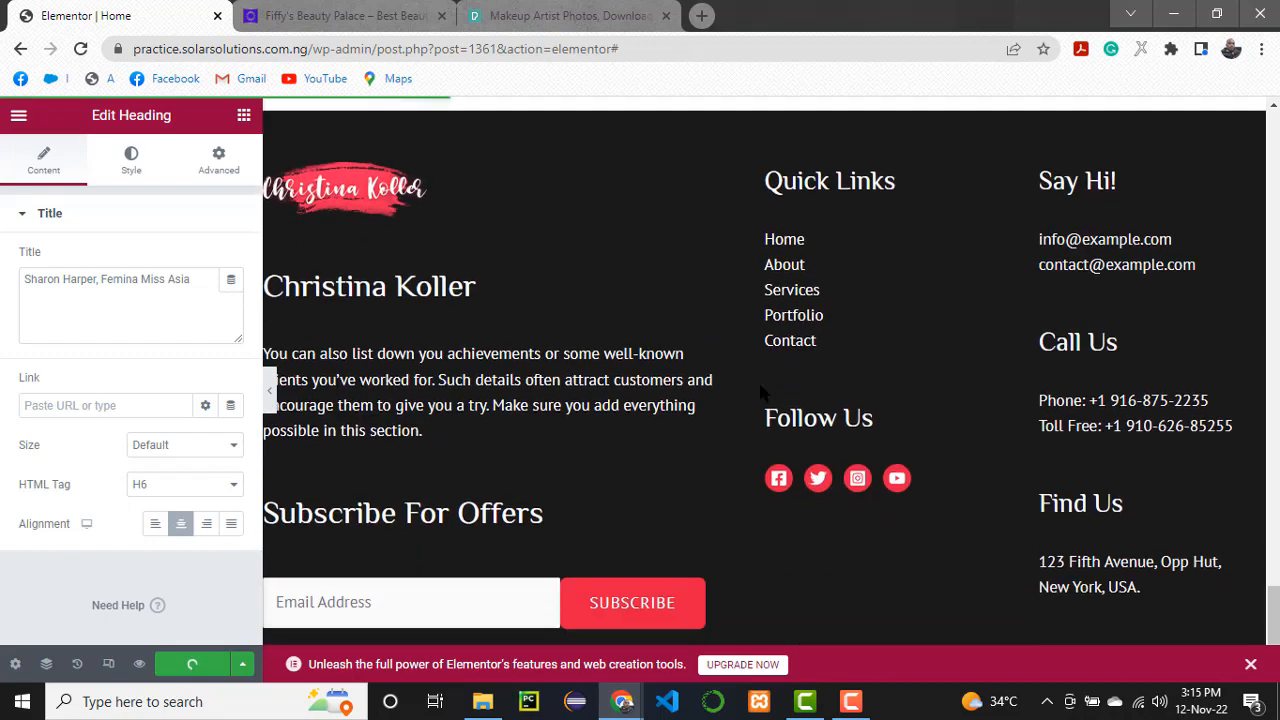
scroll(761, 392, "up", 1)
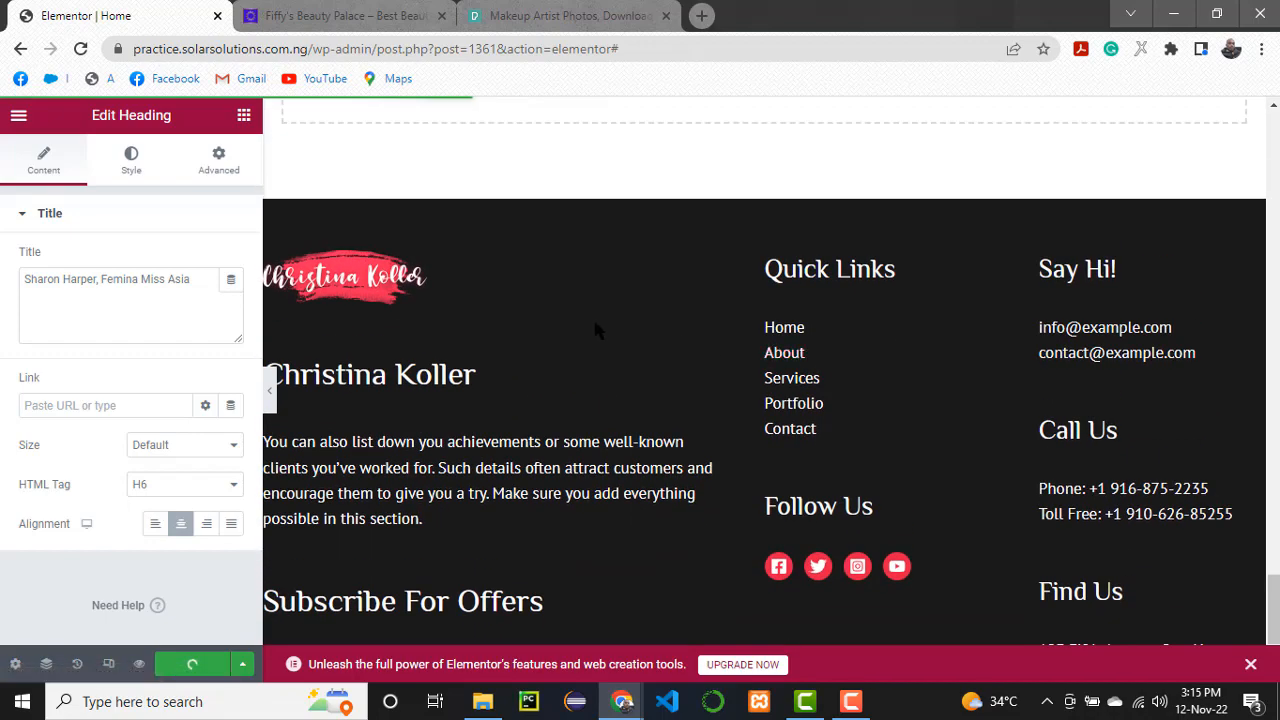
scroll(593, 318, "up", 1)
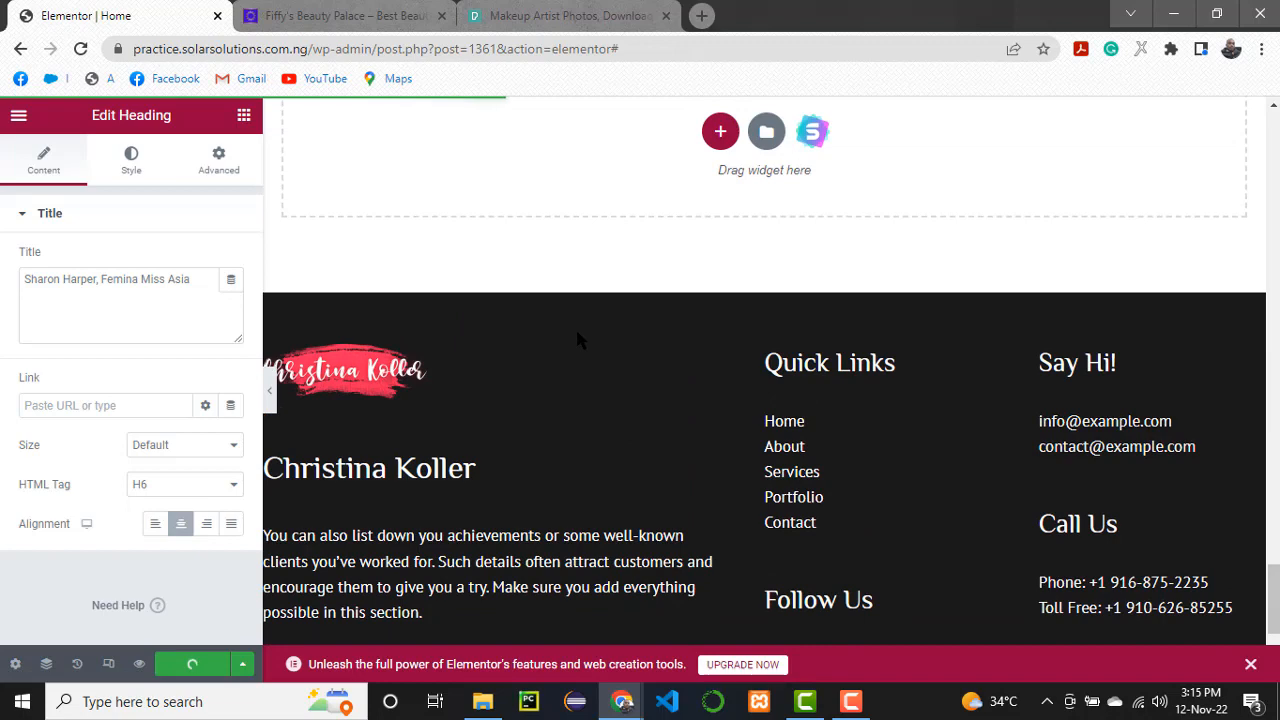